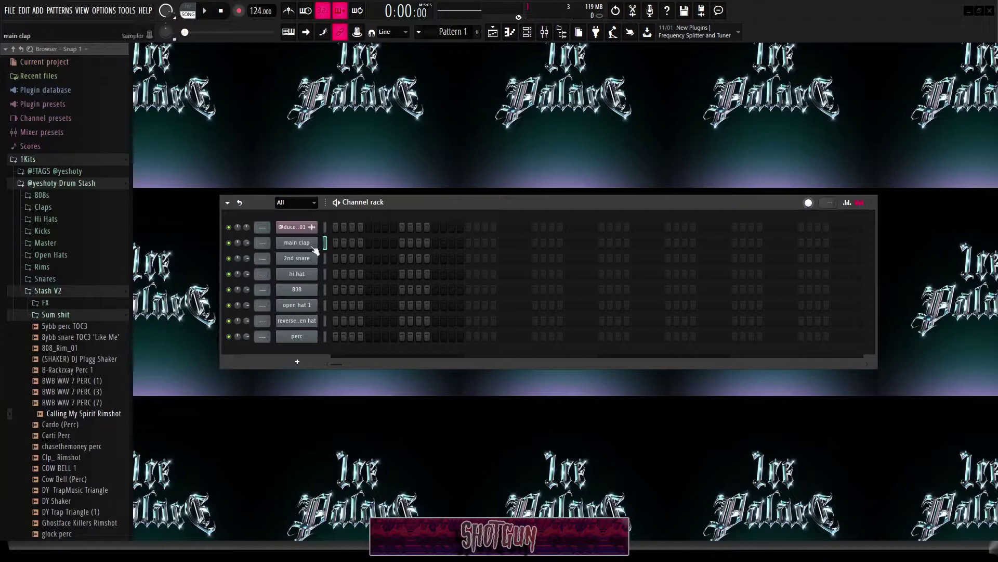
left_click_drag(420, 198, 417, 197)
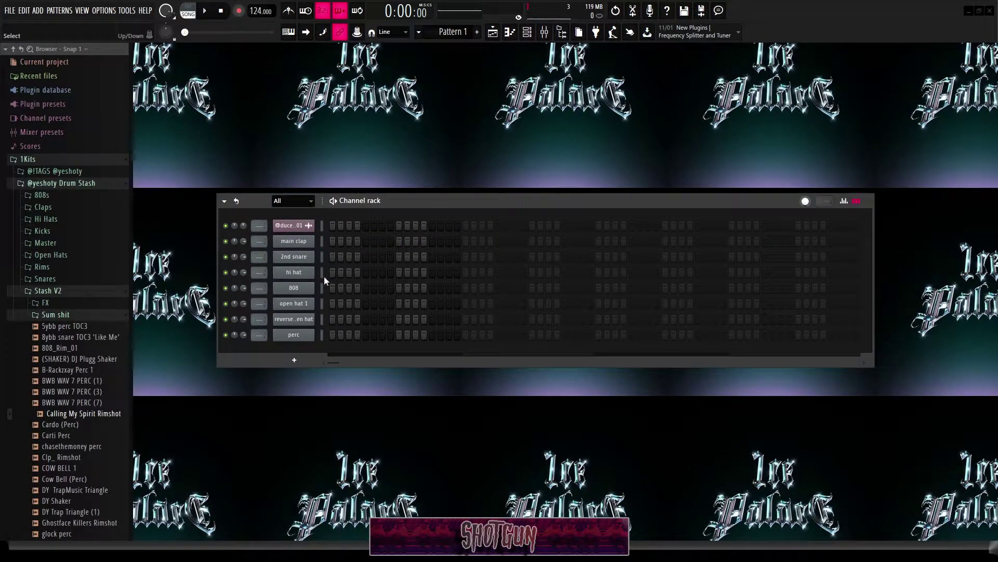
left_click_drag(322, 244, 325, 334)
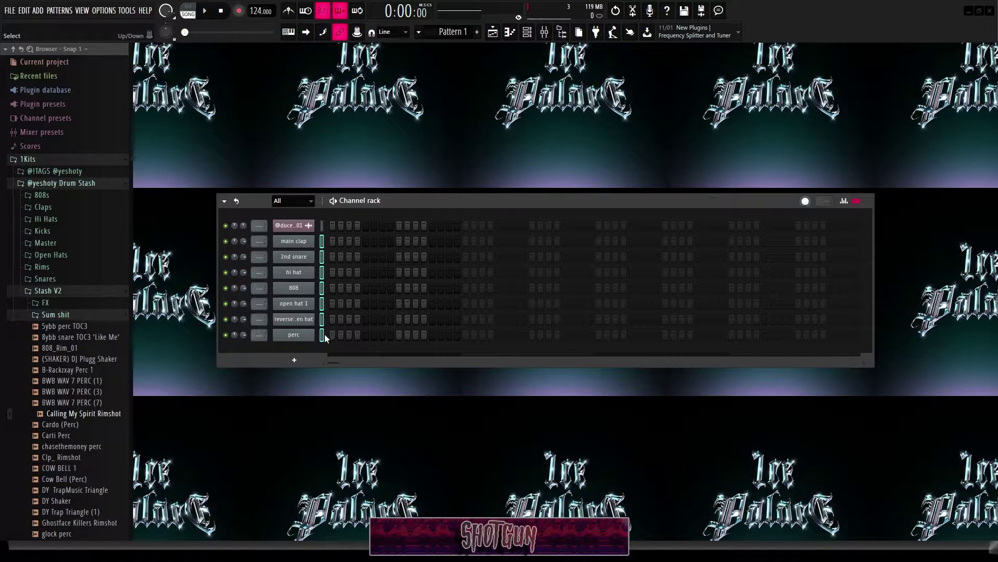
left_click(322, 241)
left_click_drag(377, 213, 364, 211)
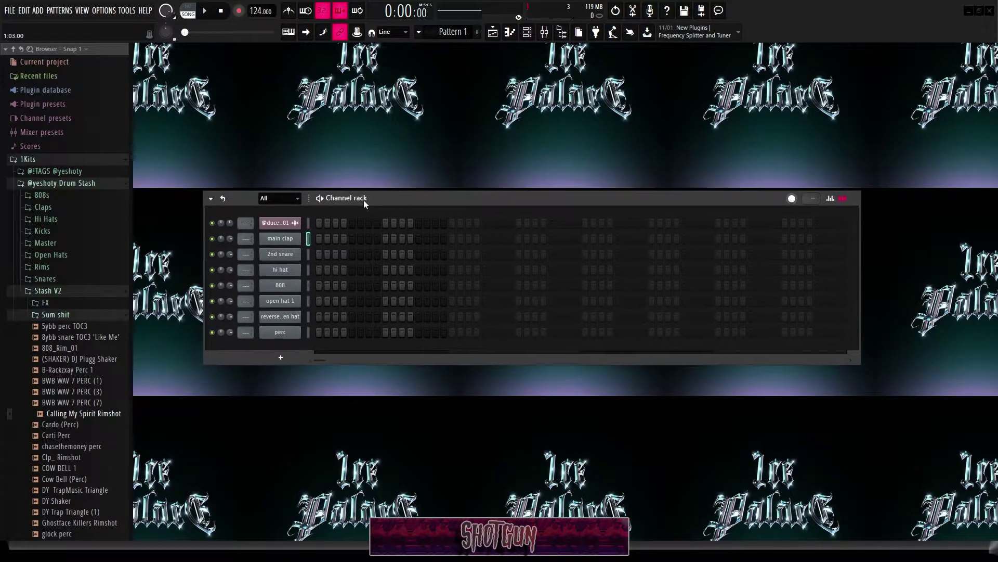
Step: Play back the melody loop in the playlist
left_click(491, 32)
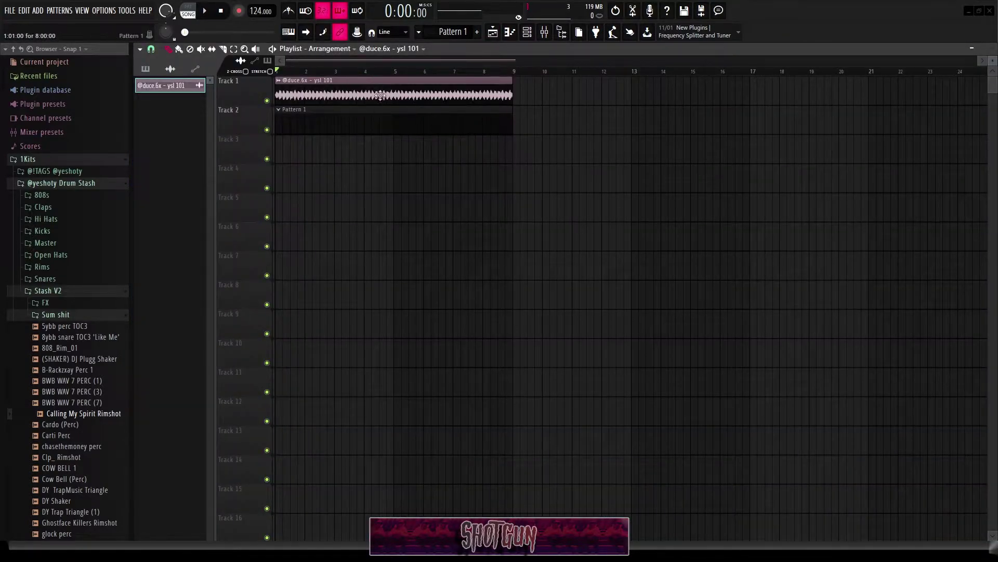
key("space")
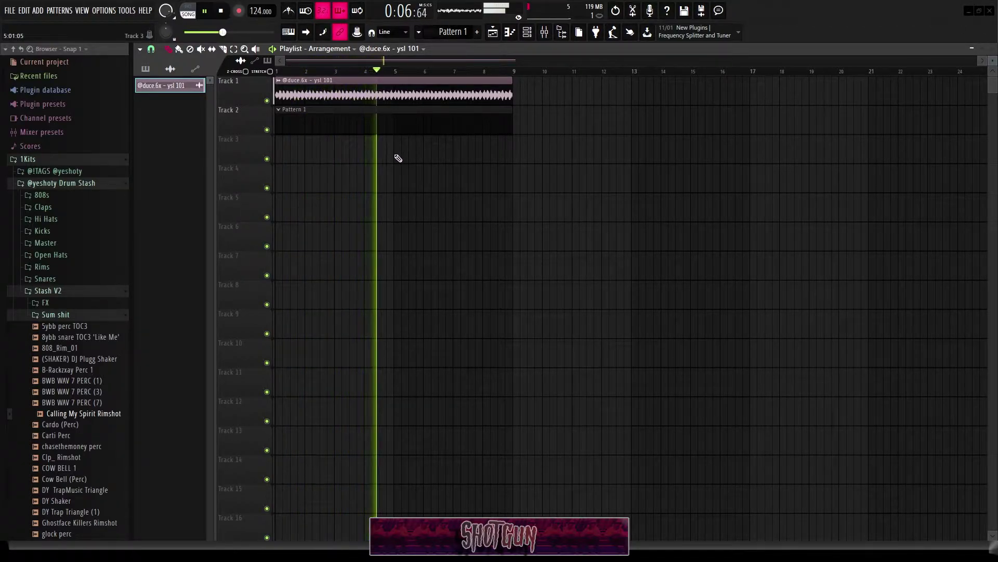
key("space")
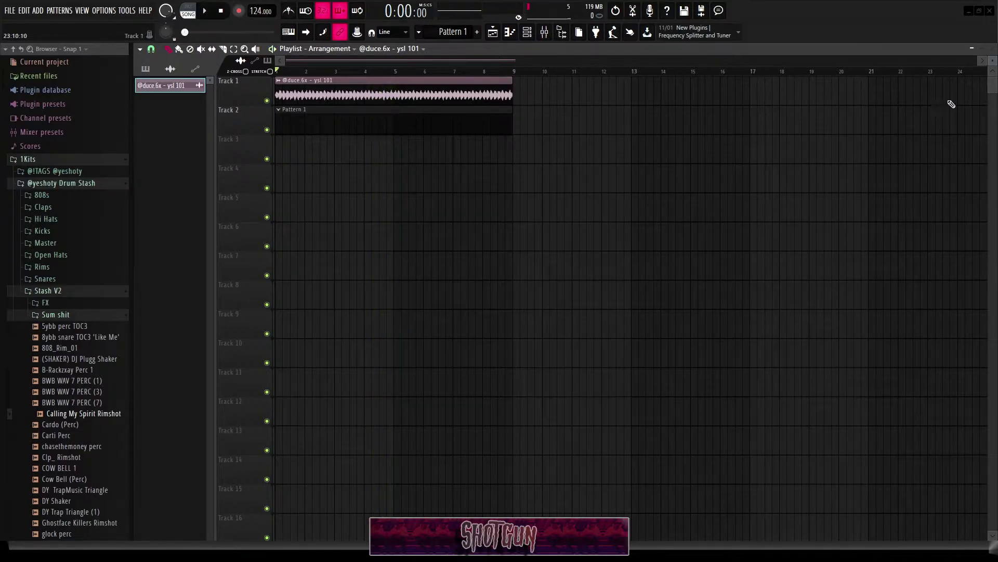
Step: Place main clap hits on steps 9, 25, 41 and 57 of Pattern 1 in the channel rack
key("F5")
key("F6")
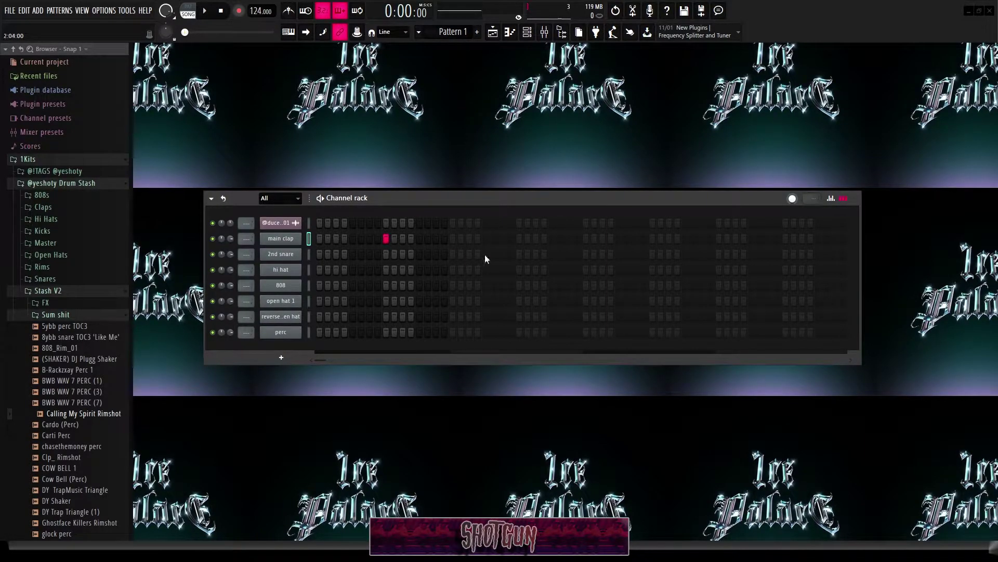
left_click(520, 238)
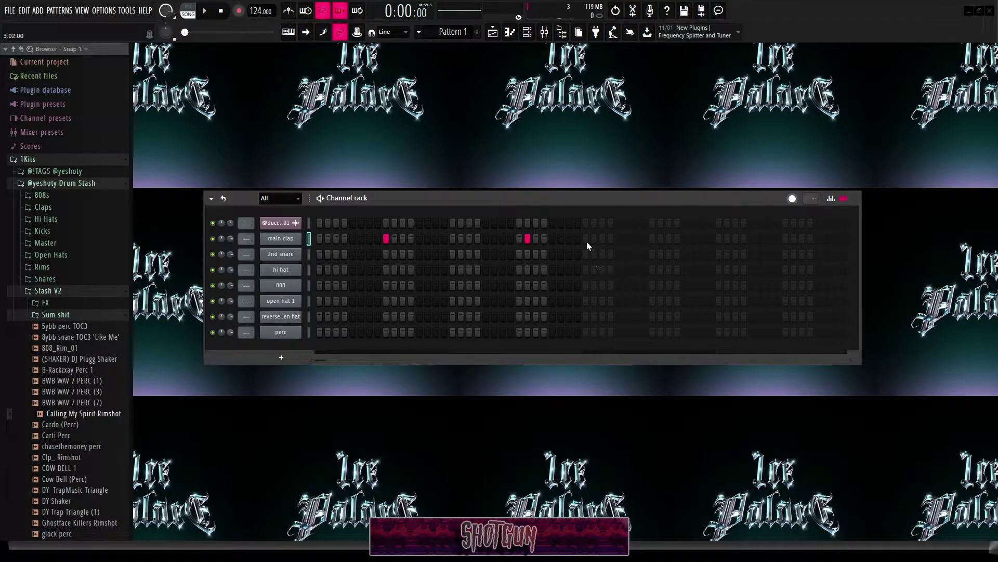
left_click(653, 238)
left_click(786, 238)
Step: Duplicate the four-bar main clap notes in the piano roll to fill eight bars, and play them back
key("F7")
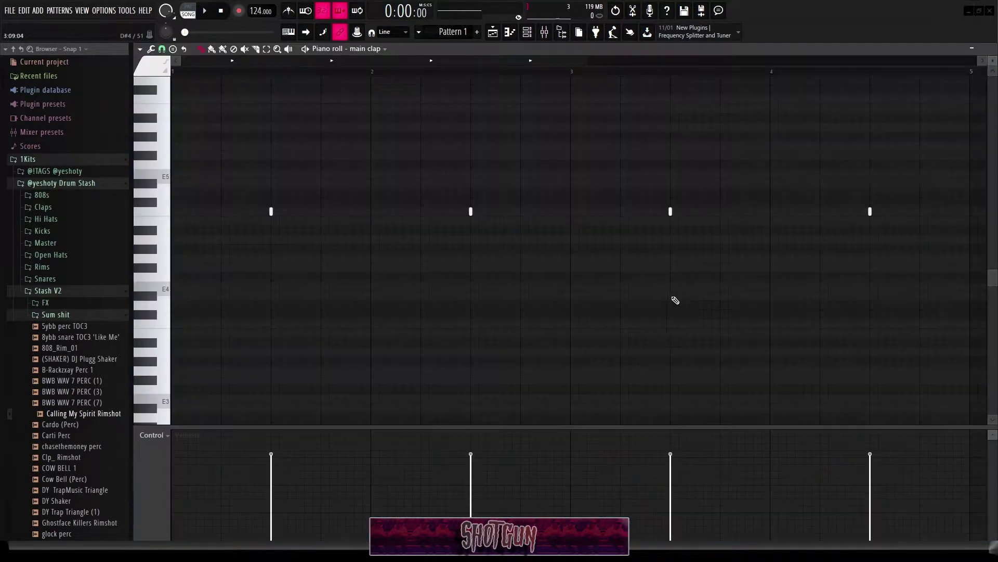
scroll(469, 252, "down", 3)
left_click(455, 78)
left_click(341, 74)
key("space")
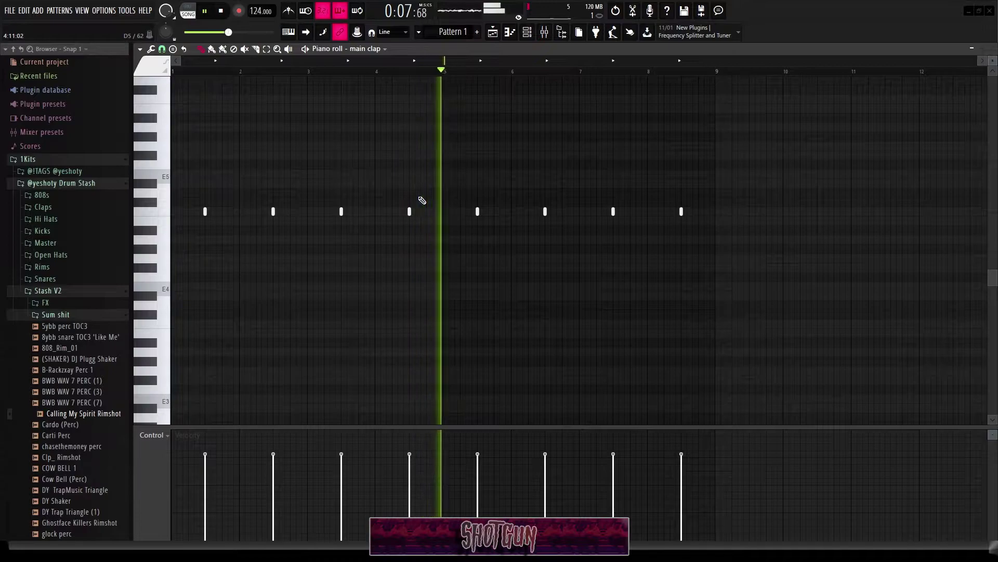
key("space")
key("F7")
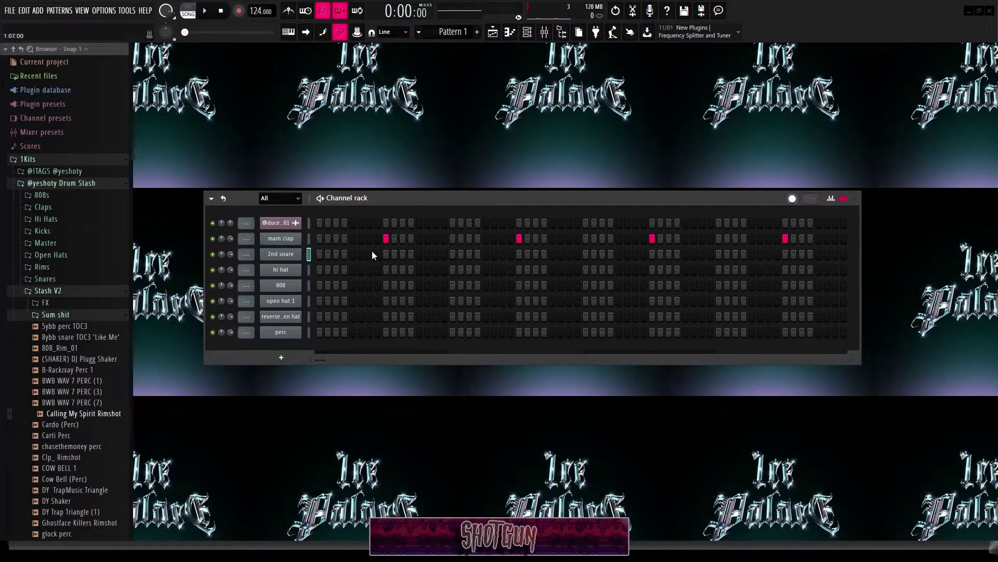
Step: Try 2nd snare hits on steps 15, 19, 35, 47 and 51 while playing the pattern
key("space")
left_click(436, 253)
left_click(470, 254)
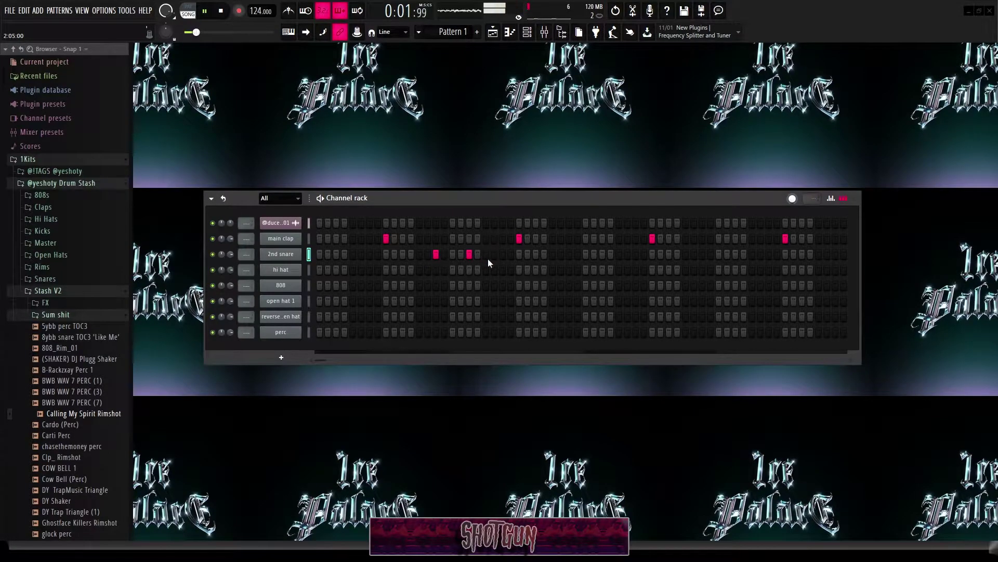
left_click(602, 254)
left_click(703, 254)
left_click(735, 253)
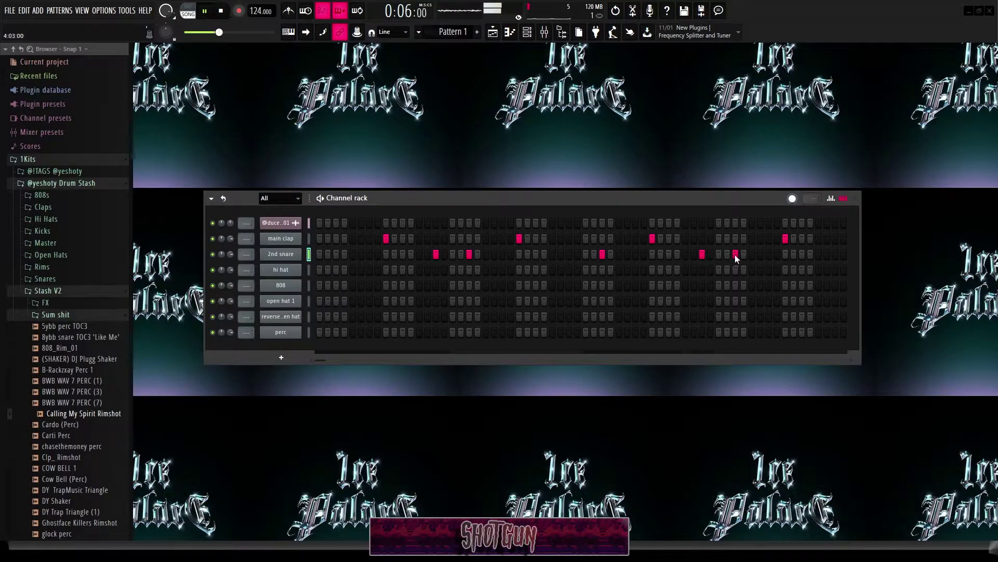
key("space")
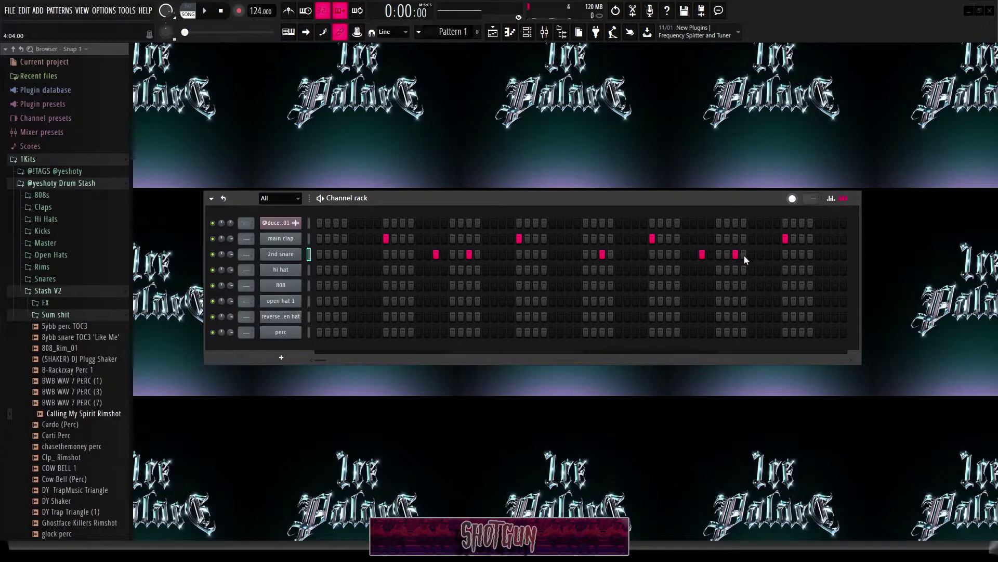
Step: Remove the 2nd snare hits on steps 51, 47, 35, 19 and 15
right_click(736, 253)
right_click(702, 253)
right_click(602, 253)
right_click(469, 253)
right_click(436, 254)
Step: Play back the 2nd snare pattern that includes an extra hit on step 3, and clear its hits
key("space")
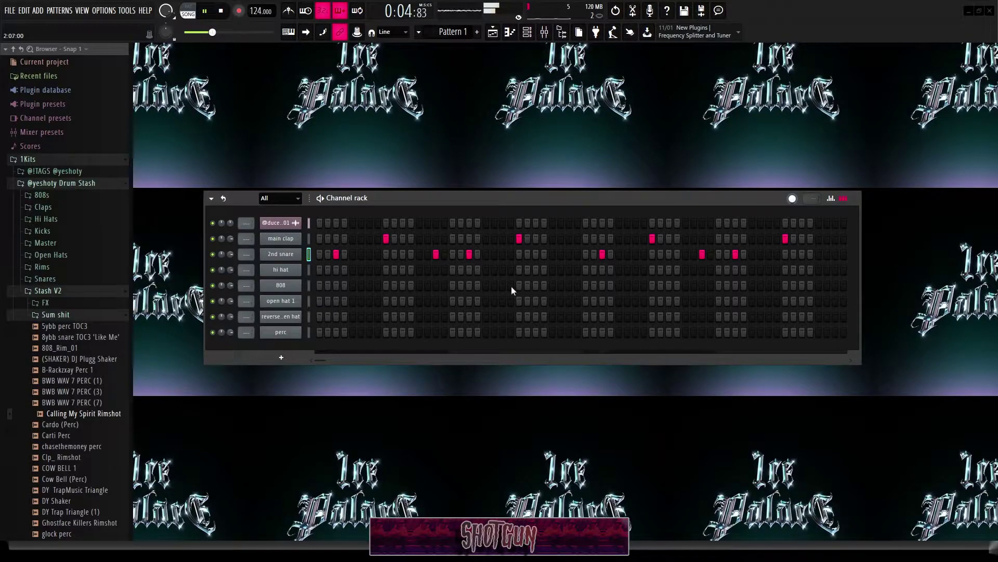
key("space")
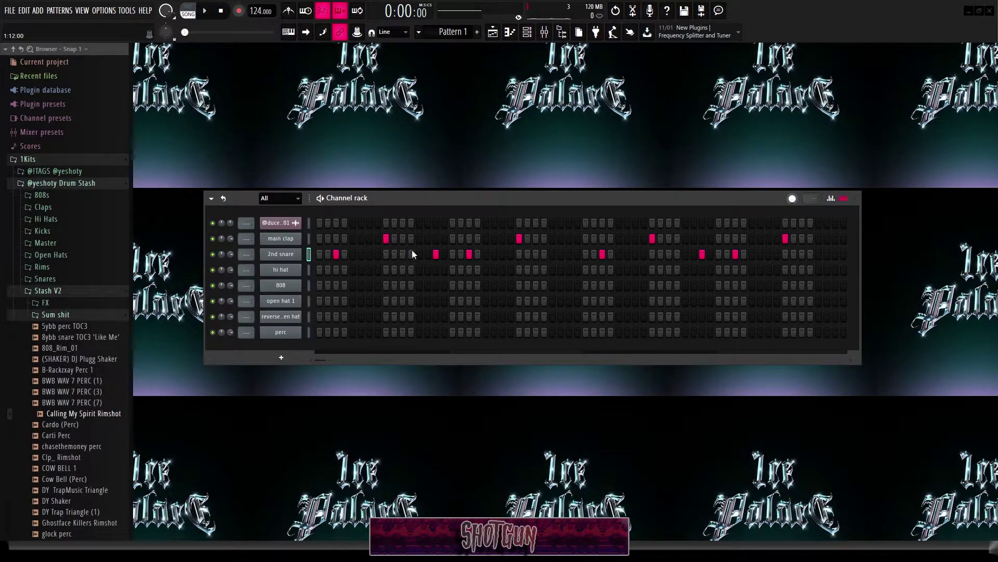
left_click_drag(736, 255, 468, 257)
Step: Try adding 2nd snare hits on steps 29 and 45 during playback, and remove both
key("space")
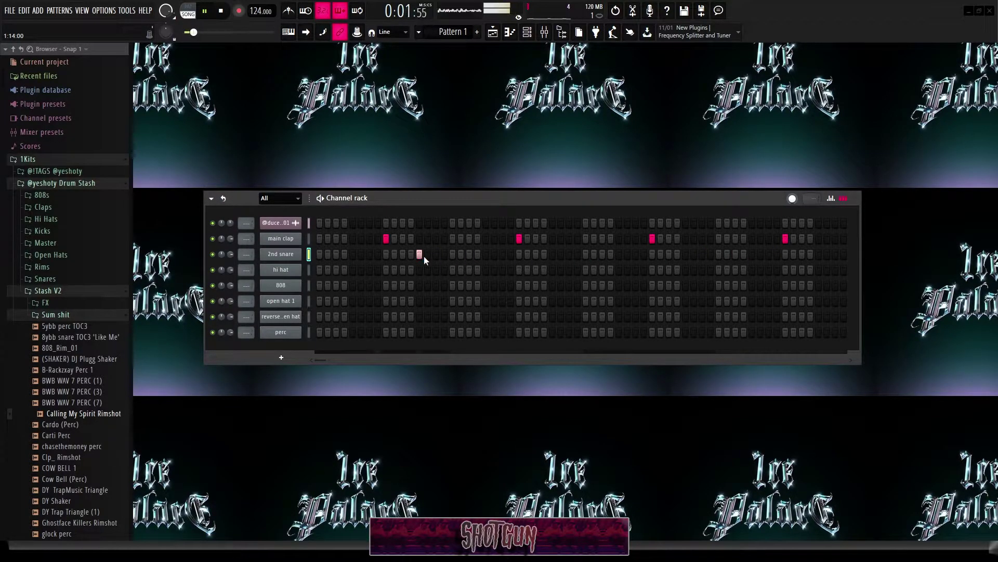
left_click(551, 256)
left_click(686, 255)
key("space")
right_click(686, 254)
right_click(552, 255)
Step: Try double 2nd snare hits on steps 13 and 15 and on 45 and 47 with playback, and clear the row
left_click(437, 256)
key("space")
left_click(686, 254)
left_click(702, 254)
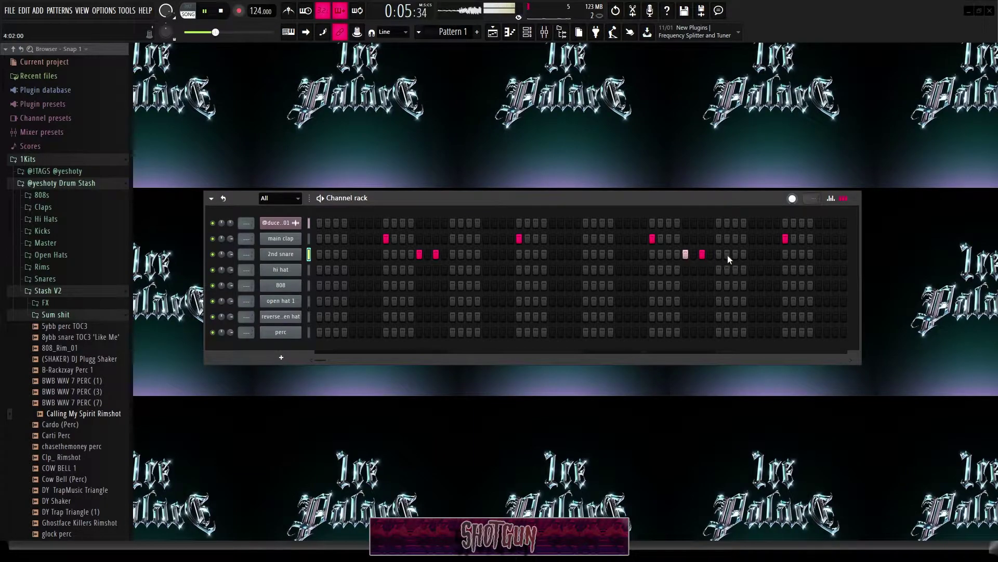
key("space")
right_click(702, 255)
right_click(685, 254)
right_click(436, 255)
right_click(419, 254)
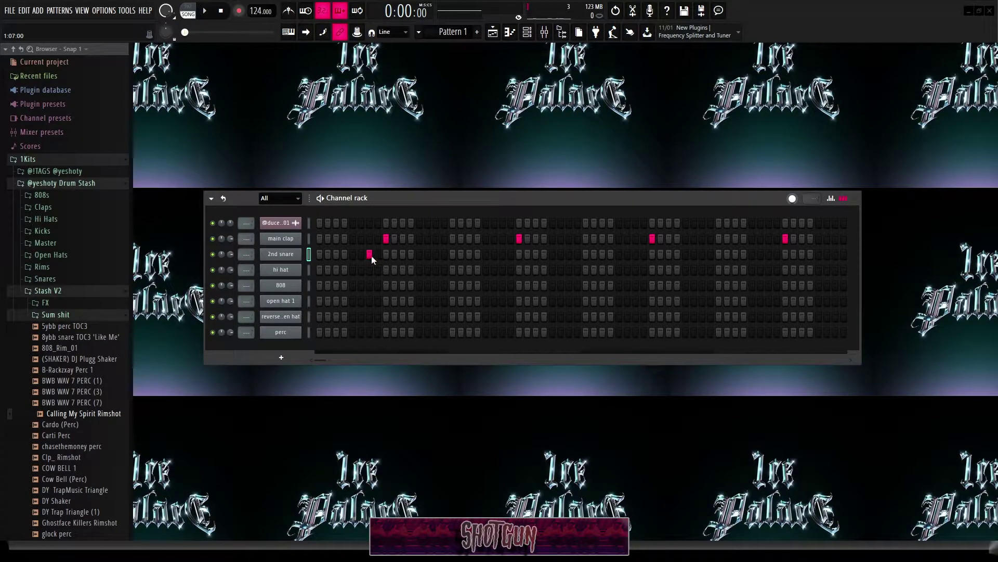
Step: Try a 2nd snare hit on step 39 alongside the one on step 7 with playback, and remove both hits
key("space")
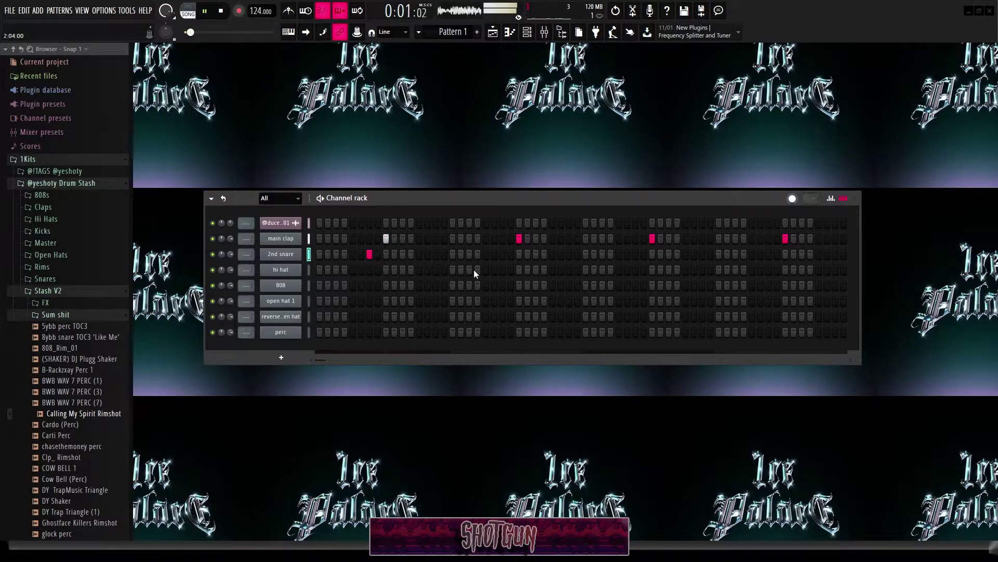
left_click(636, 253)
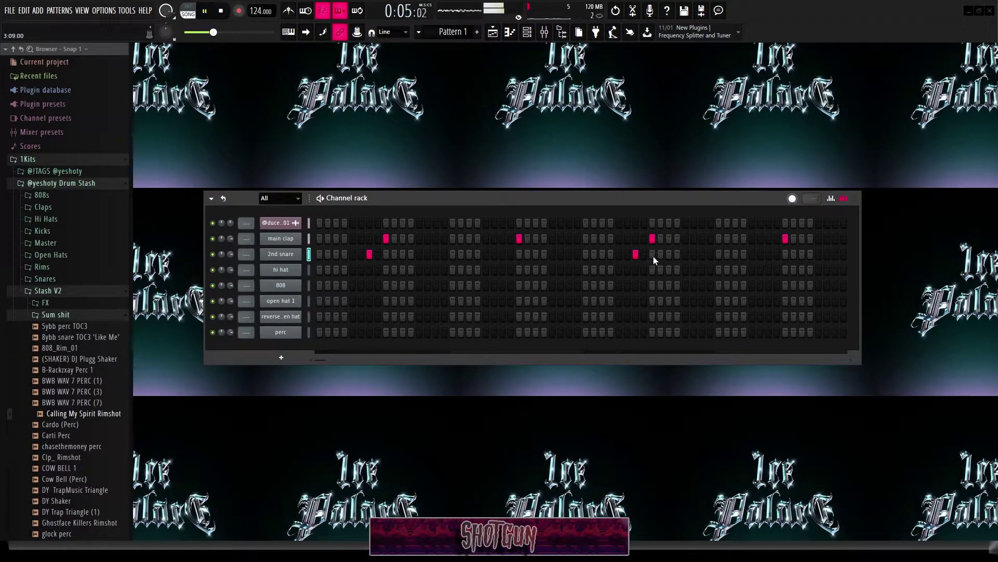
key("space")
right_click(633, 254)
right_click(370, 254)
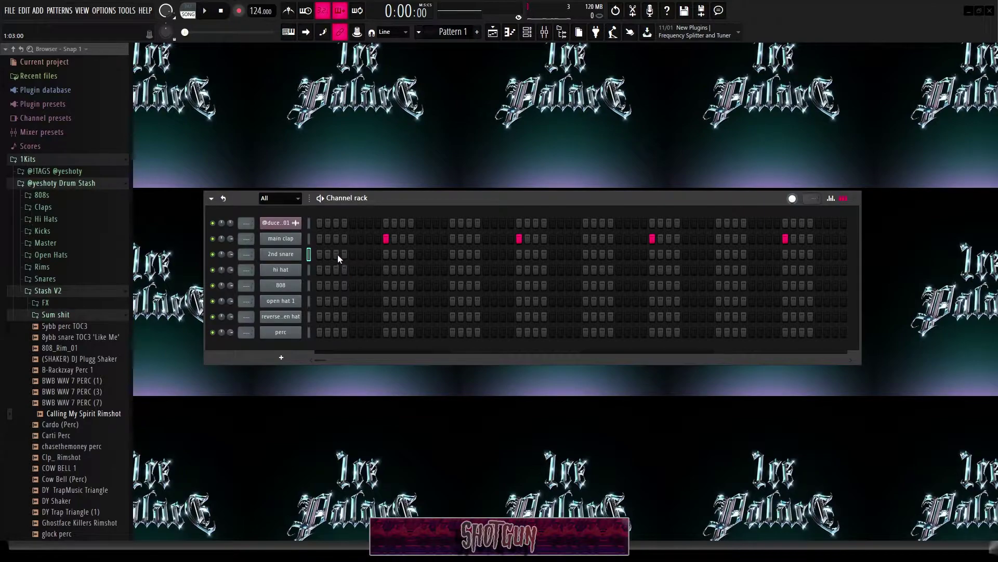
Step: Place 2nd snare hits on steps 23, 35, 47 and 51, in addition to step 3, while playing the pattern
key("space")
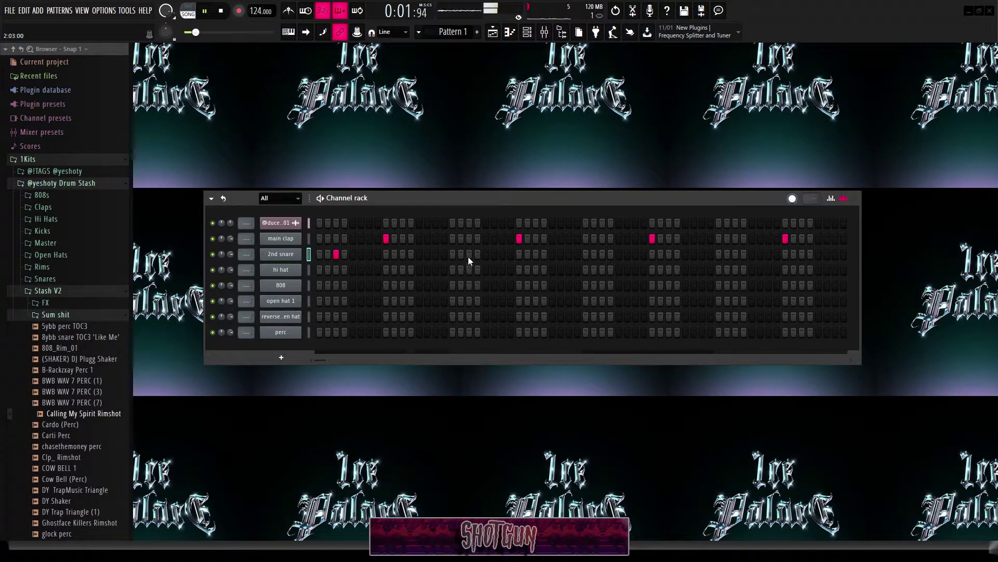
left_click(503, 254)
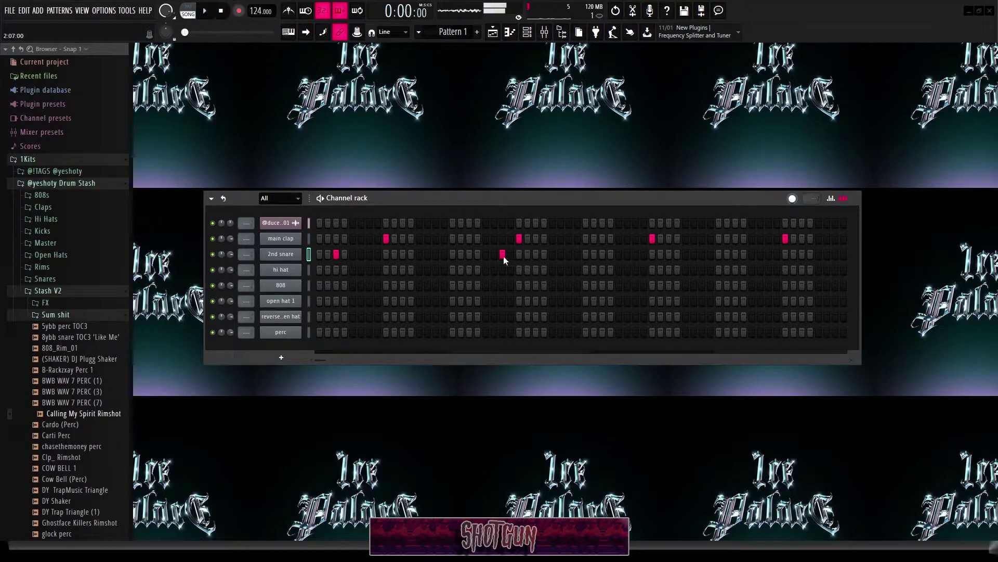
left_click(601, 256)
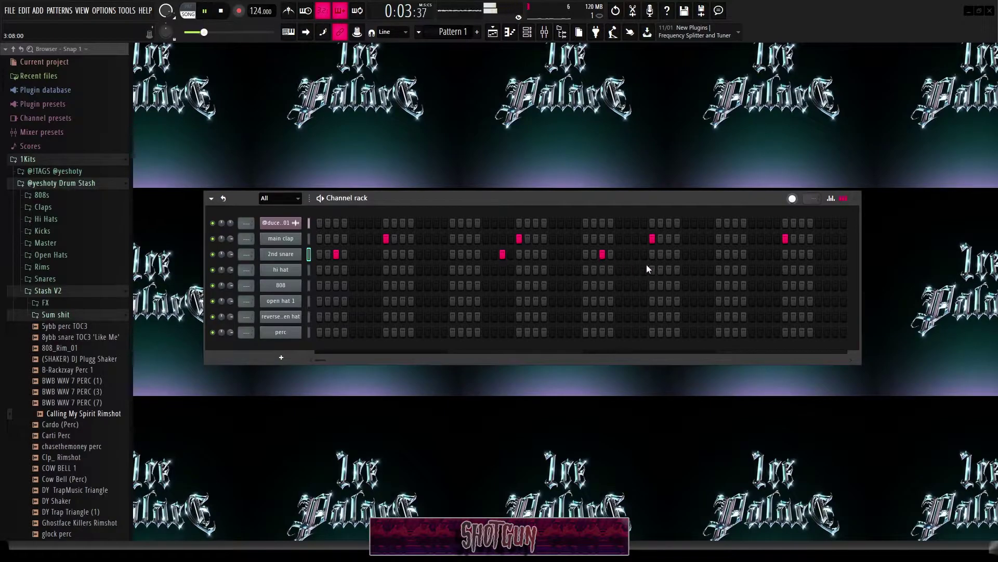
left_click(702, 254)
left_click(736, 253)
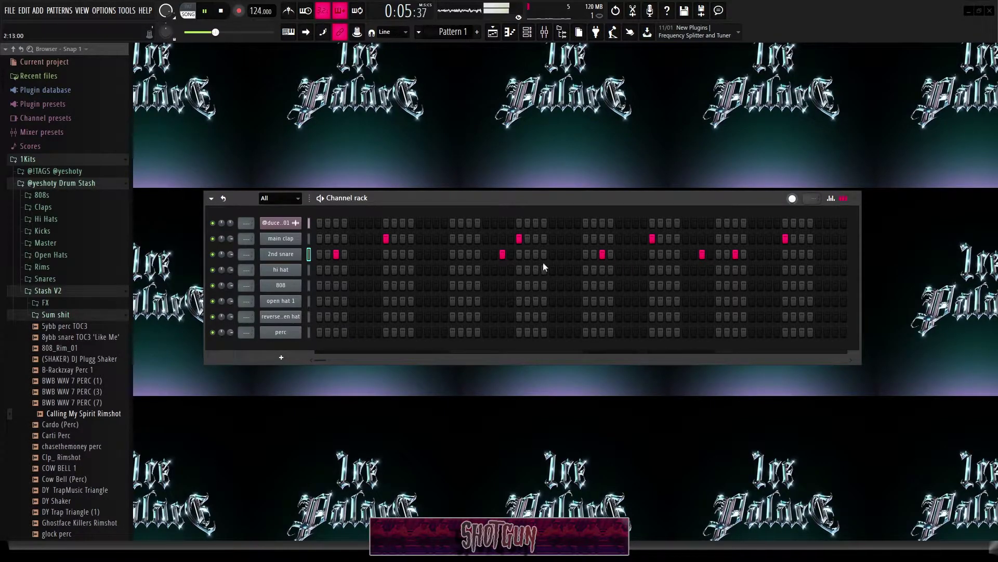
Step: Duplicate the four-bar 2nd snare notes in the piano roll to fill eight bars, and return to the channel rack
right_click(300, 249)
left_click(327, 252)
key("space")
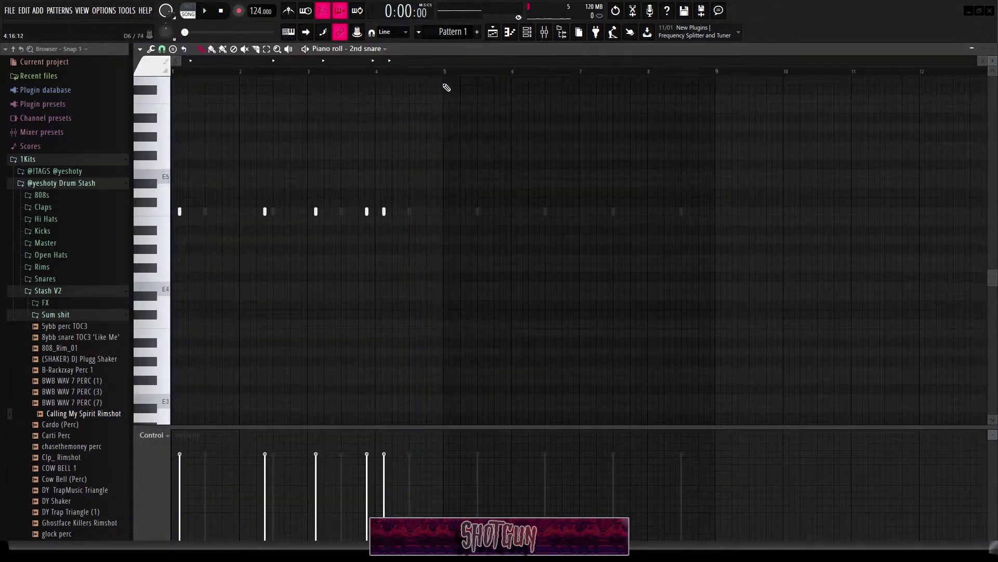
key("ctrl+a")
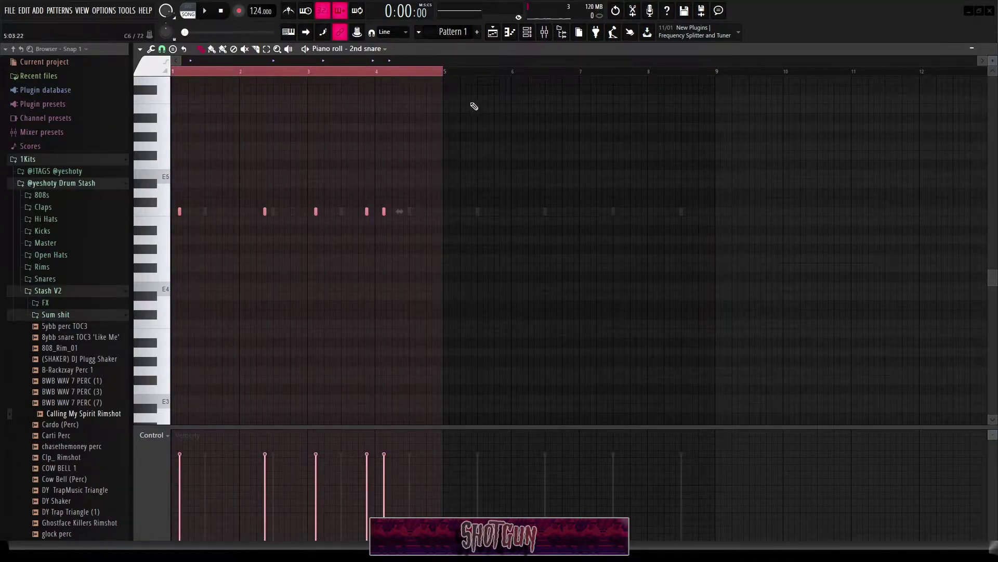
key("F5")
key("F6")
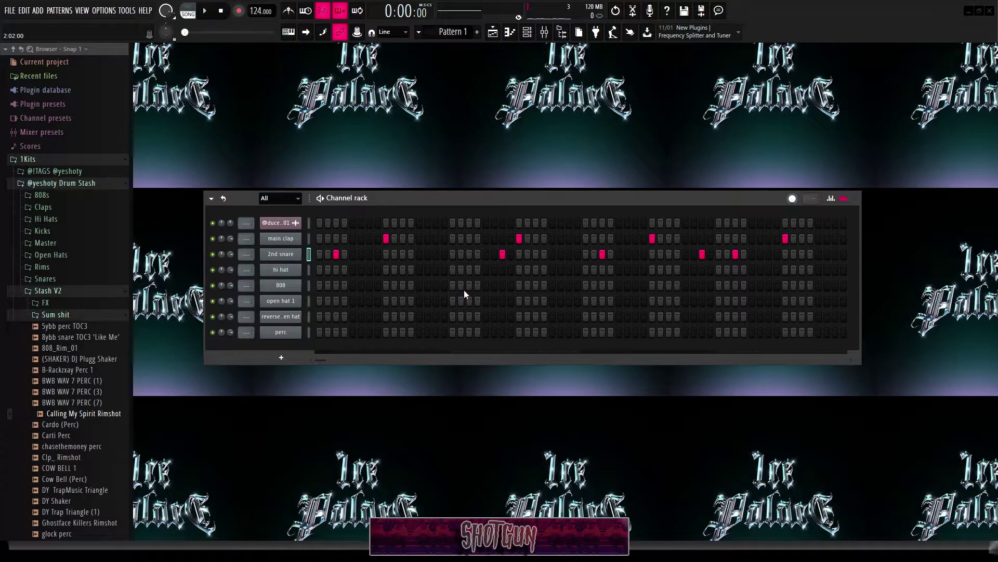
Step: Paint a fast roll of three short C5 notes after the 2nd snare hit just before bar 4, using a finer snap, and play it back
right_click(294, 254)
left_click(312, 255)
scroll(364, 244, "up", 5)
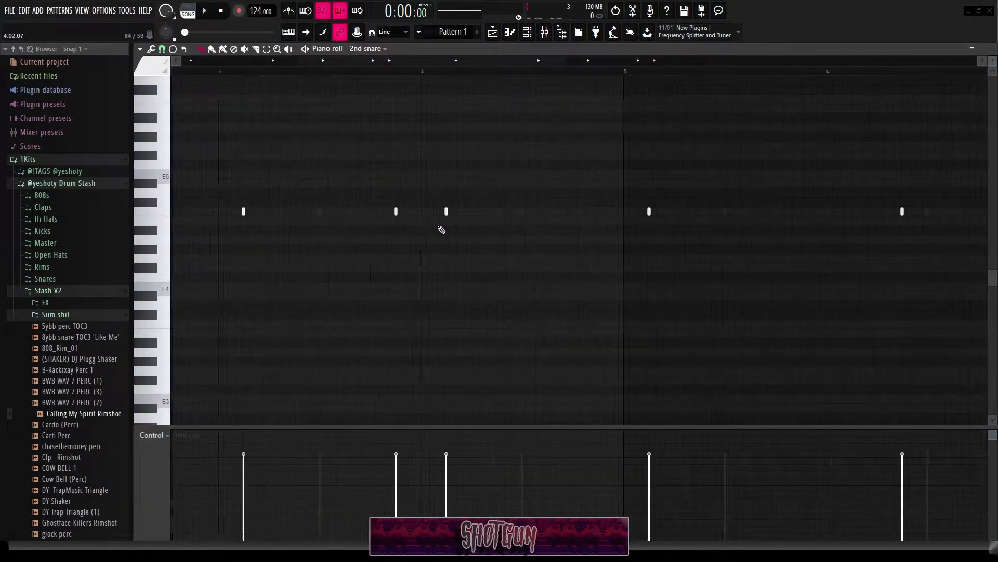
left_click(162, 49)
left_click(177, 138)
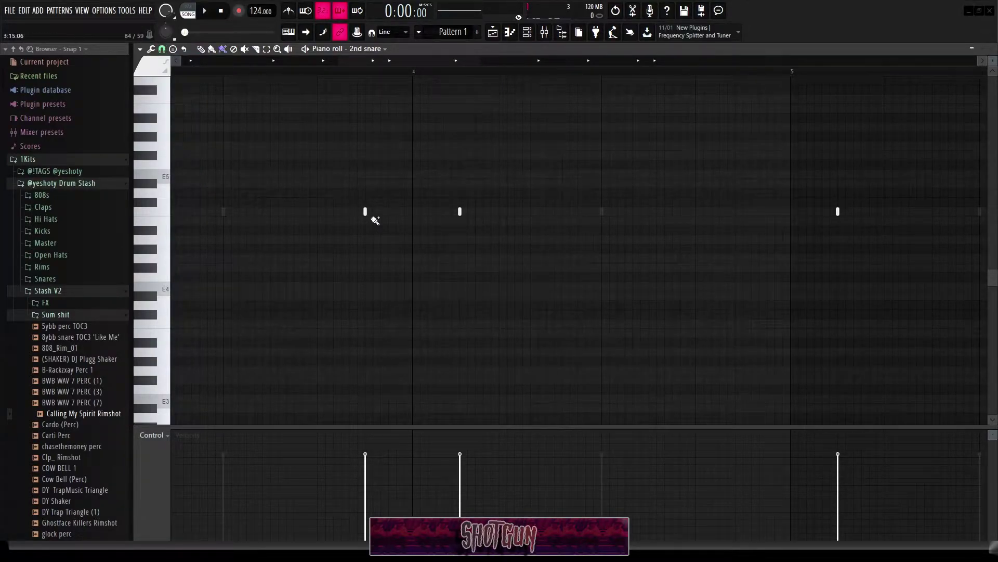
scroll(375, 220, "up", 1)
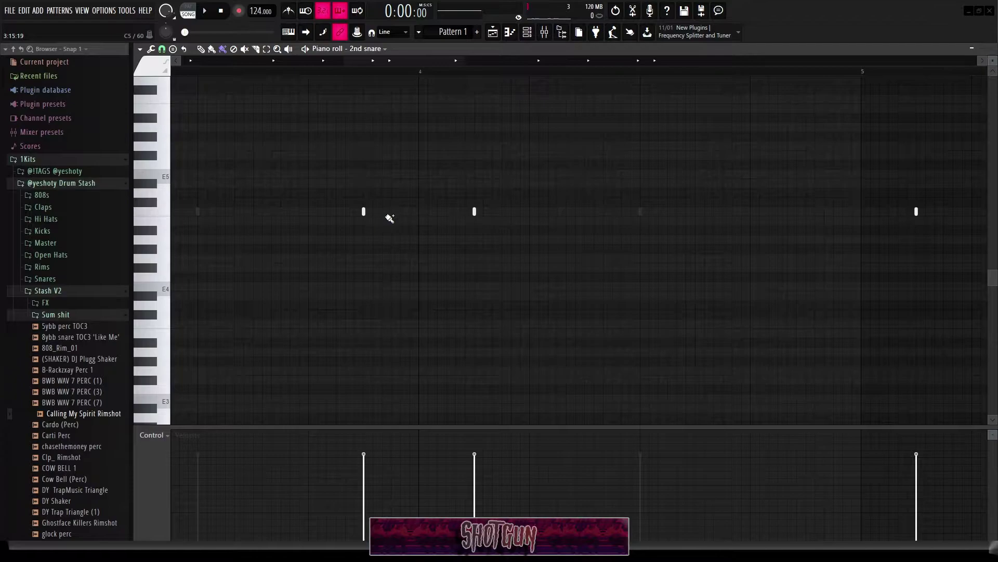
left_click_drag(381, 217, 395, 214)
key("space")
key("space")
Step: Lower the velocities of the three roll notes in descending order, and play back the 2nd snare pattern
left_click_drag(434, 207, 362, 228)
mouse_move(376, 465)
left_mouse_down()
mouse_move(406, 505)
mouse_move(382, 492)
left_mouse_up()
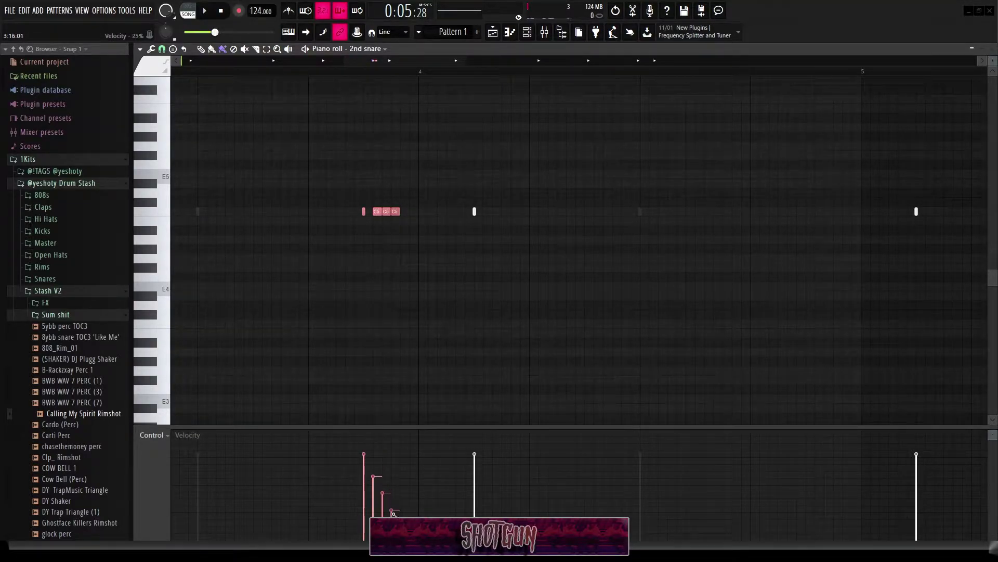
key("space")
key("ctrl+d")
scroll(399, 341, "down", 4)
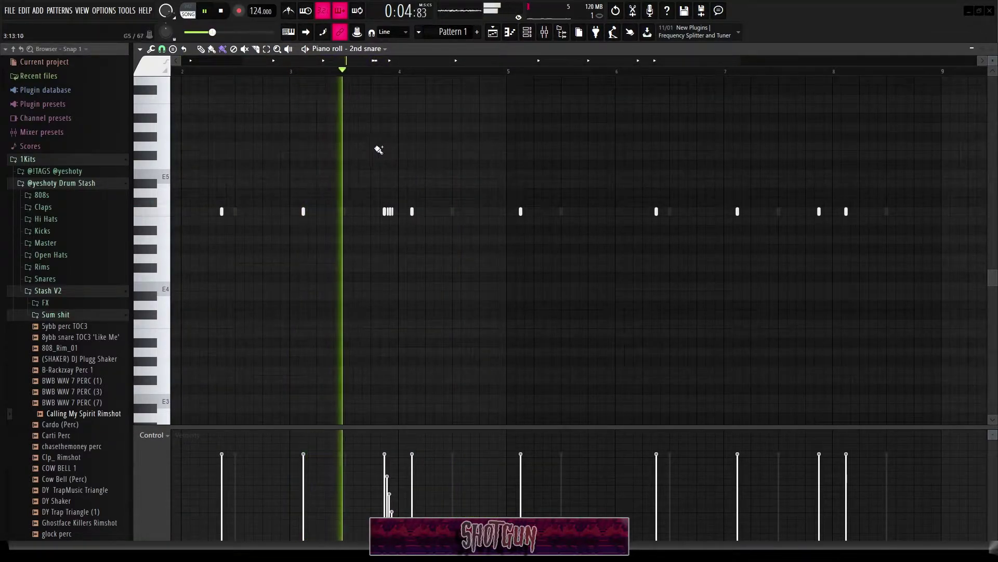
scroll(380, 159, "down", 2)
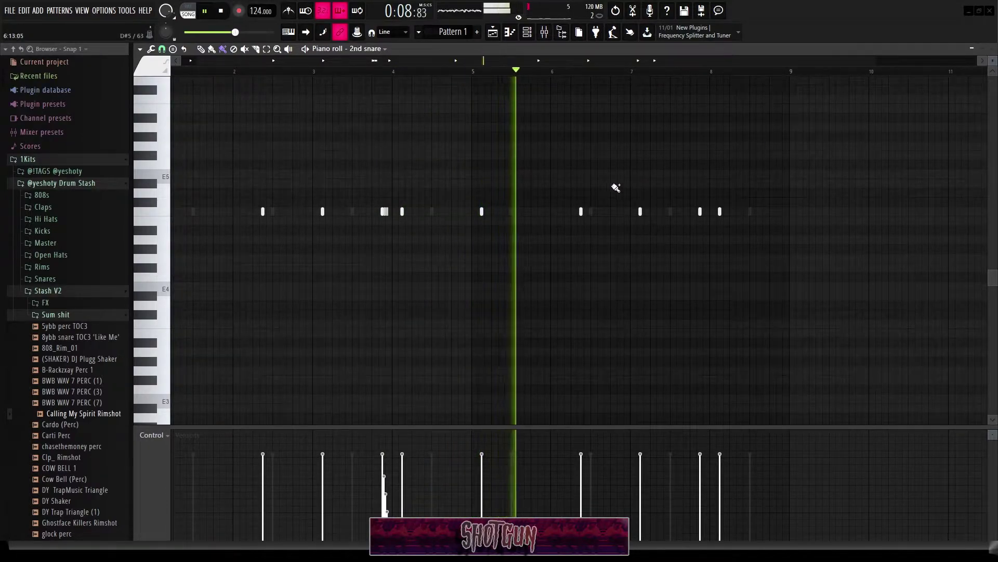
Step: Switch the 2nd snare piano roll to the draw tool, return to the channel rack, and stop playback
key("p")
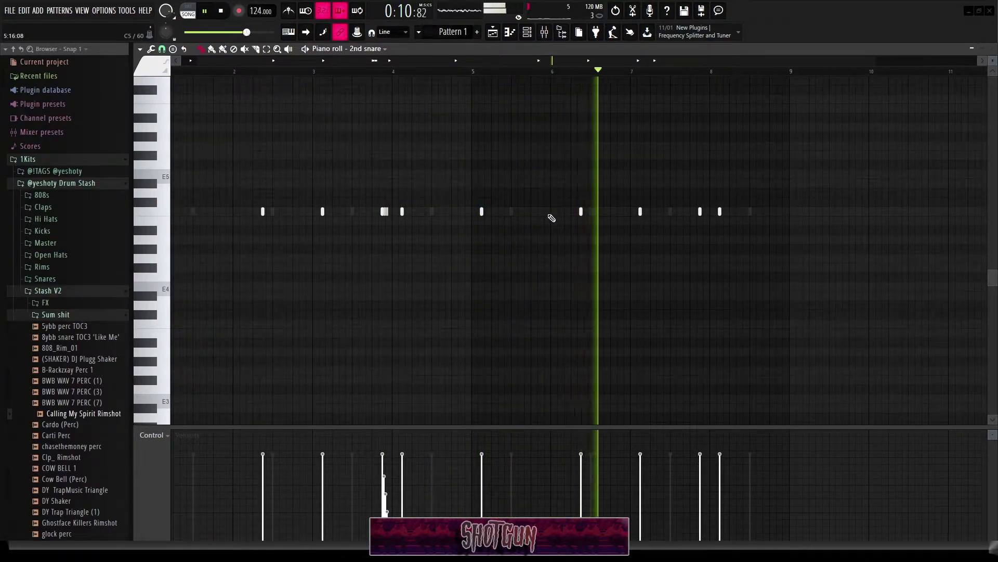
key("F7")
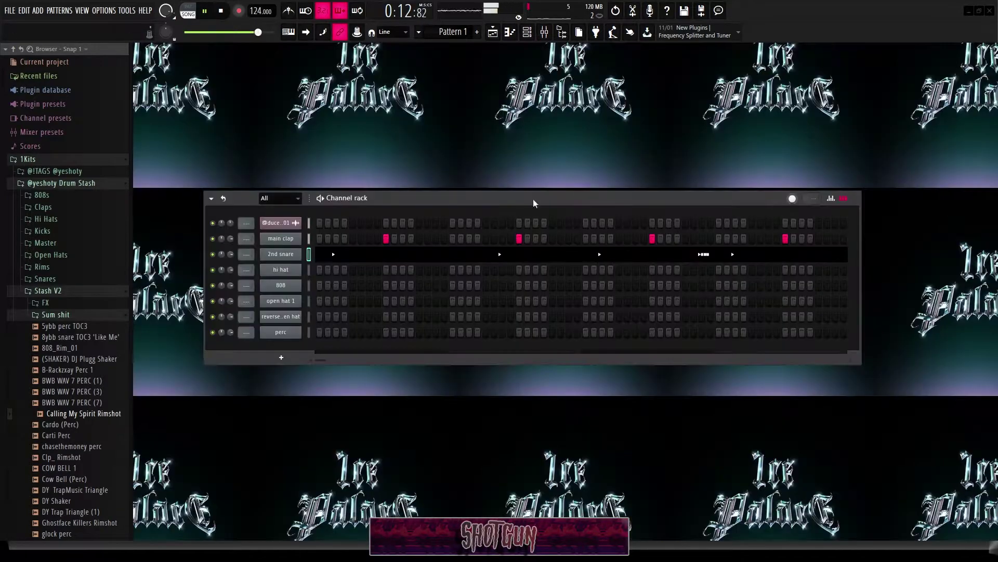
key("space")
key("space")
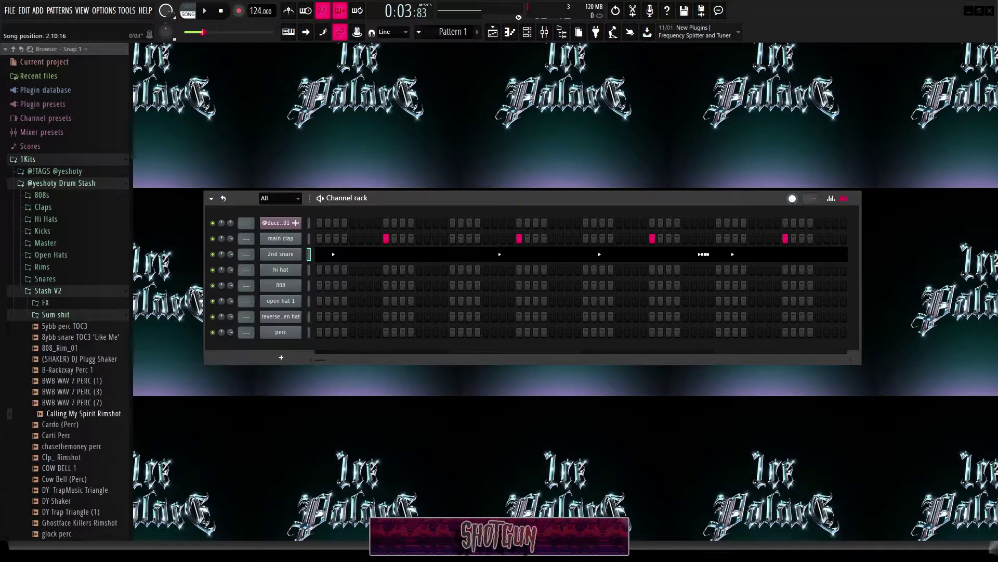
Step: Fill the hi hat channel on every 2 steps and set the 2nd snare's channel volume to 61% while playing the pattern
right_click(301, 270)
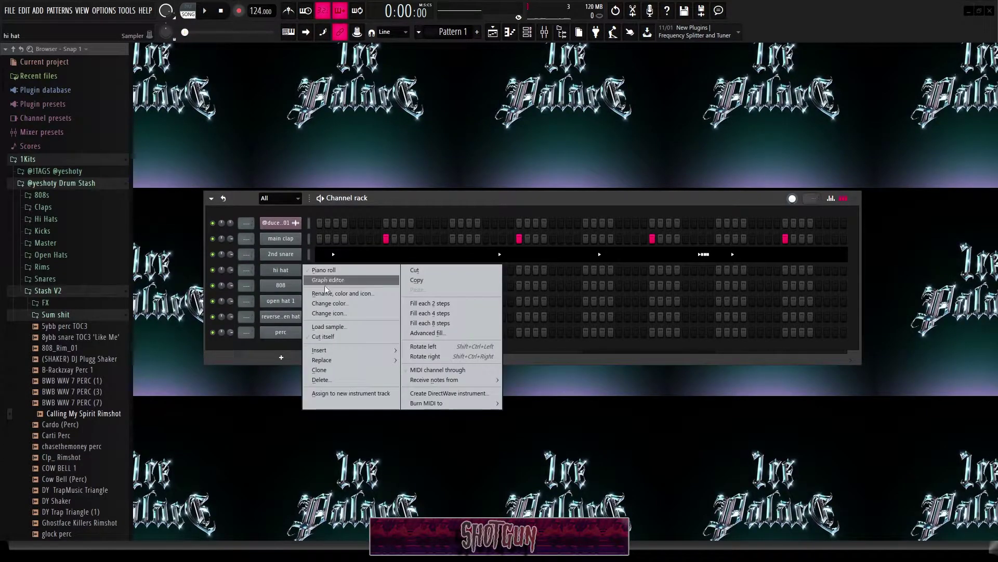
left_click(438, 305)
key("space")
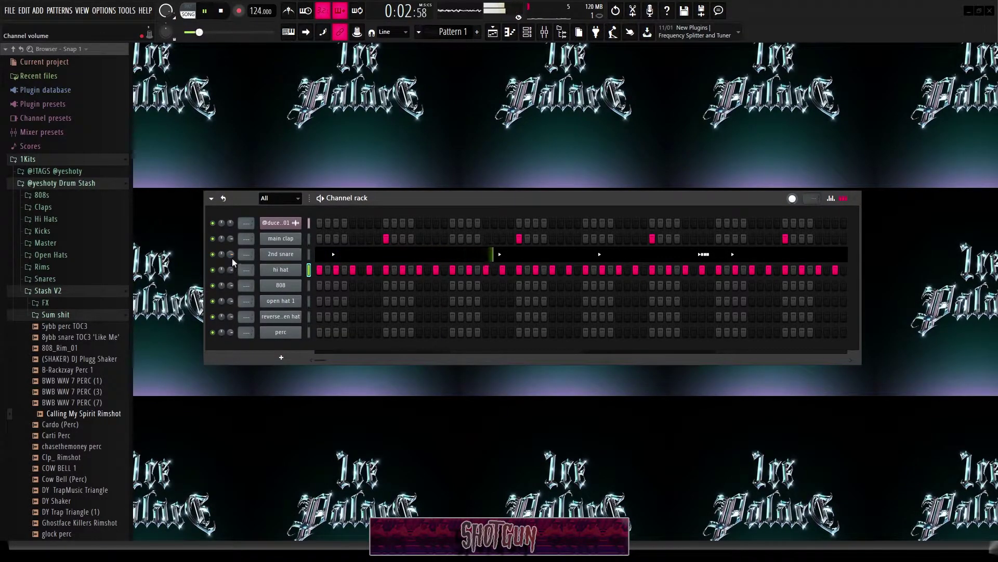
left_click_drag(232, 258, 235, 257)
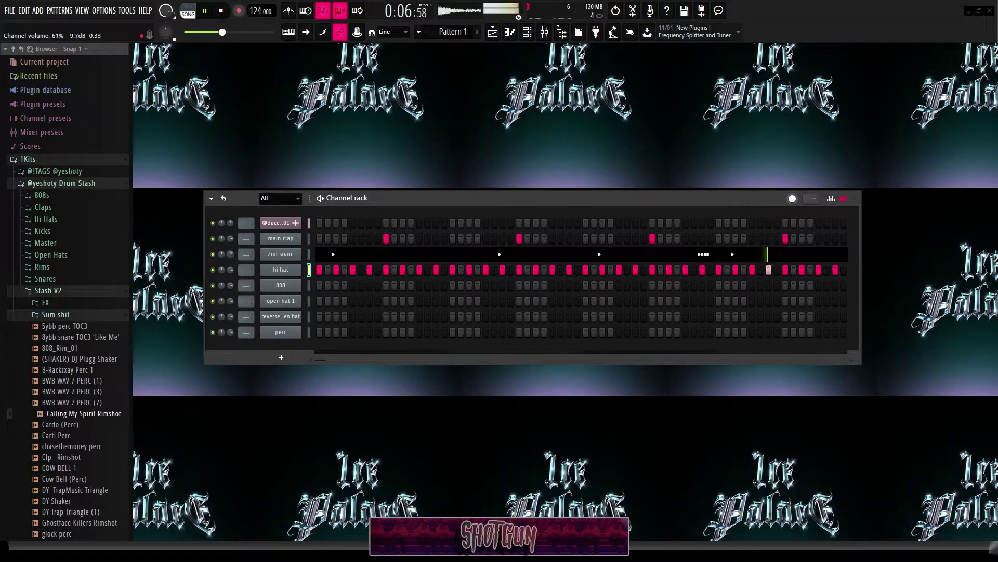
key("space")
Step: Try the hi hat filled on every 4 steps with the melody playing, and refill it on every 2 steps
right_click(296, 269)
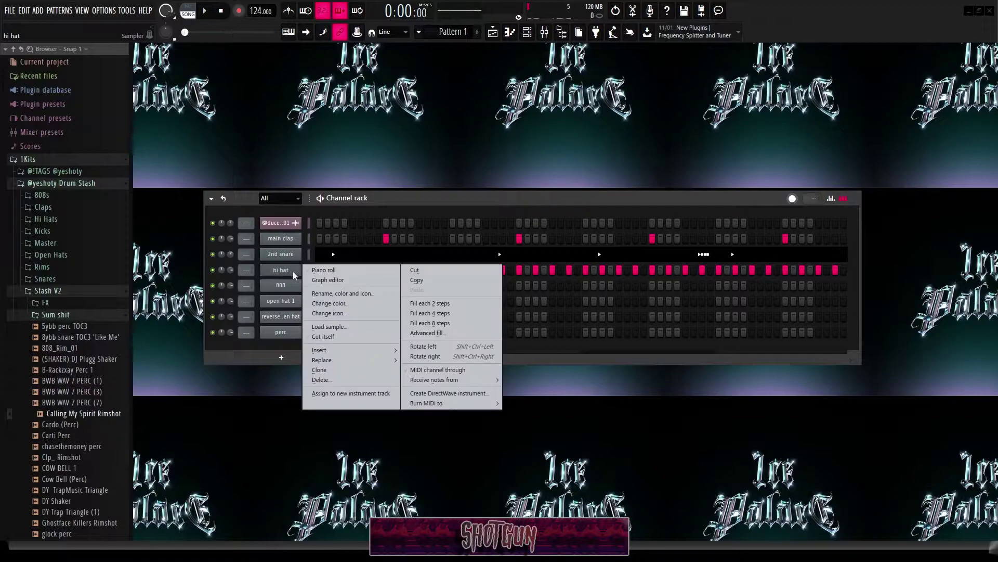
left_click(456, 313)
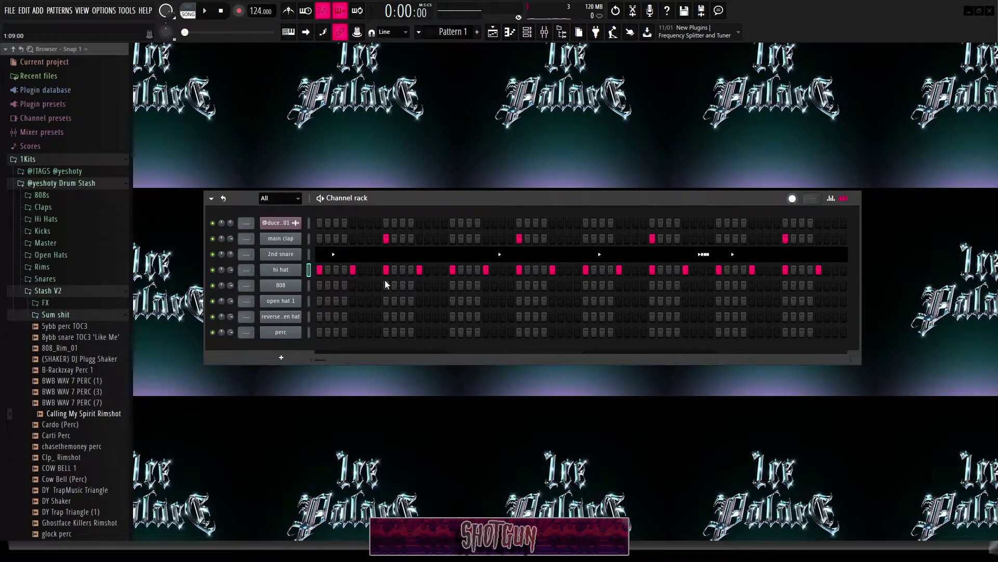
key("space")
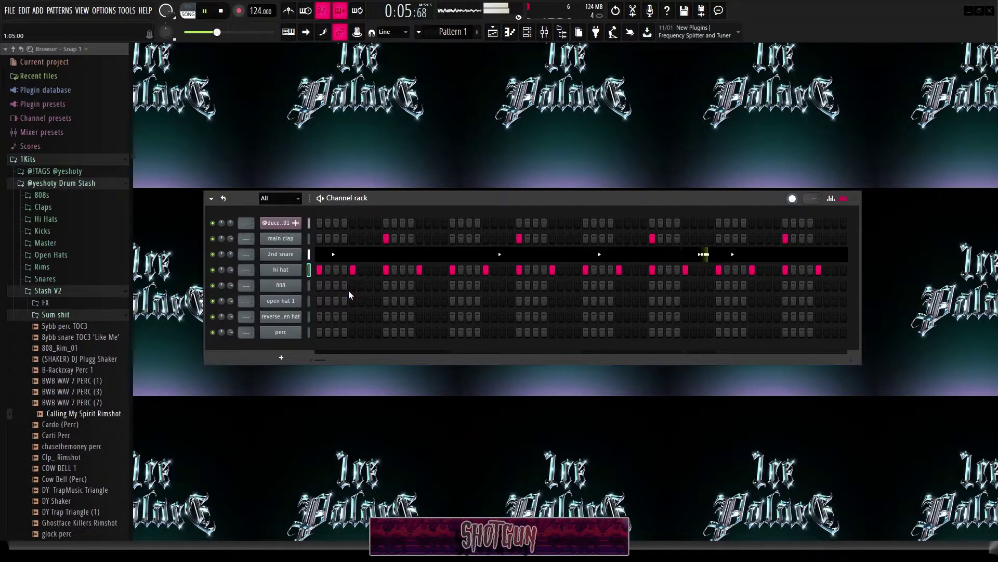
key("space")
right_click(296, 270)
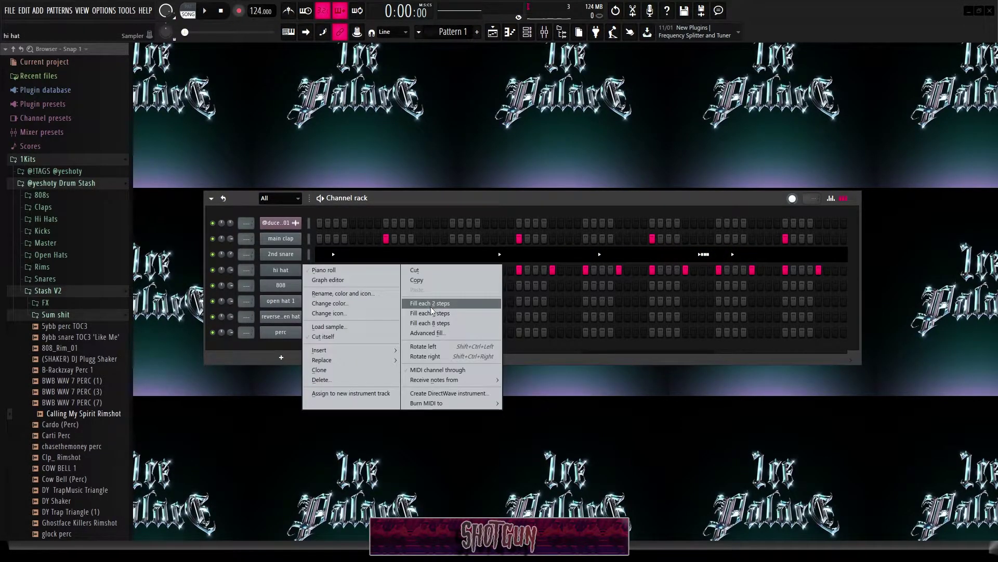
left_click(431, 306)
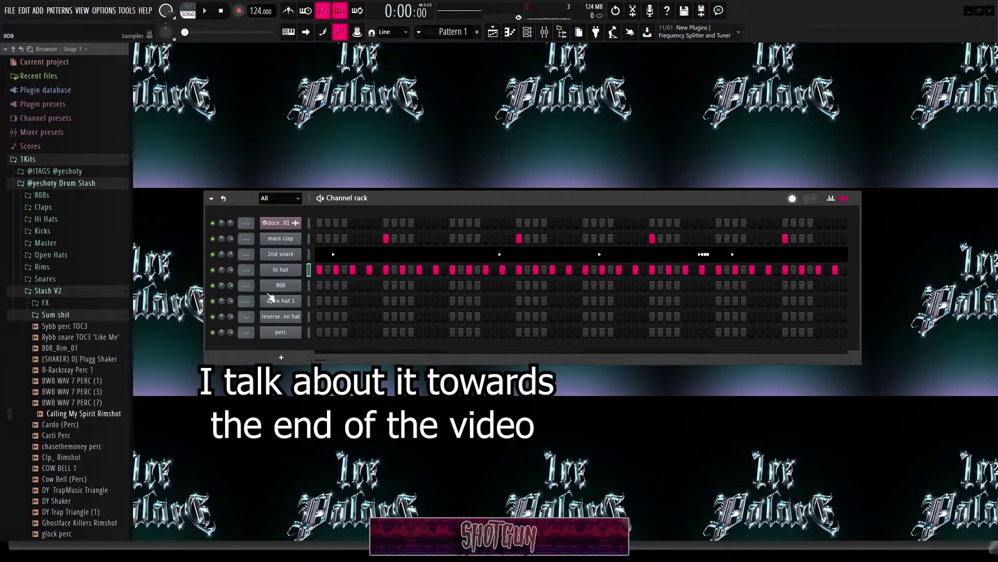
Step: Open the 808's piano roll, select bars 1 and 2 as the time range, and place a C5 note near the start of bar 1
right_click(291, 286)
left_click(318, 284)
scroll(257, 71, "up", 2)
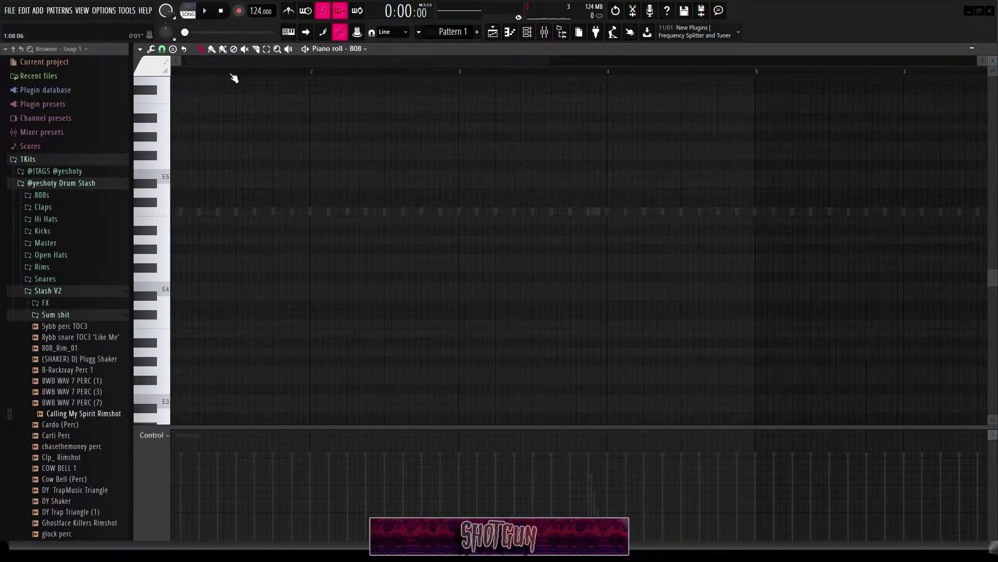
left_click_drag(472, 77, 172, 94)
left_click(430, 73)
scroll(317, 84, "up", 1)
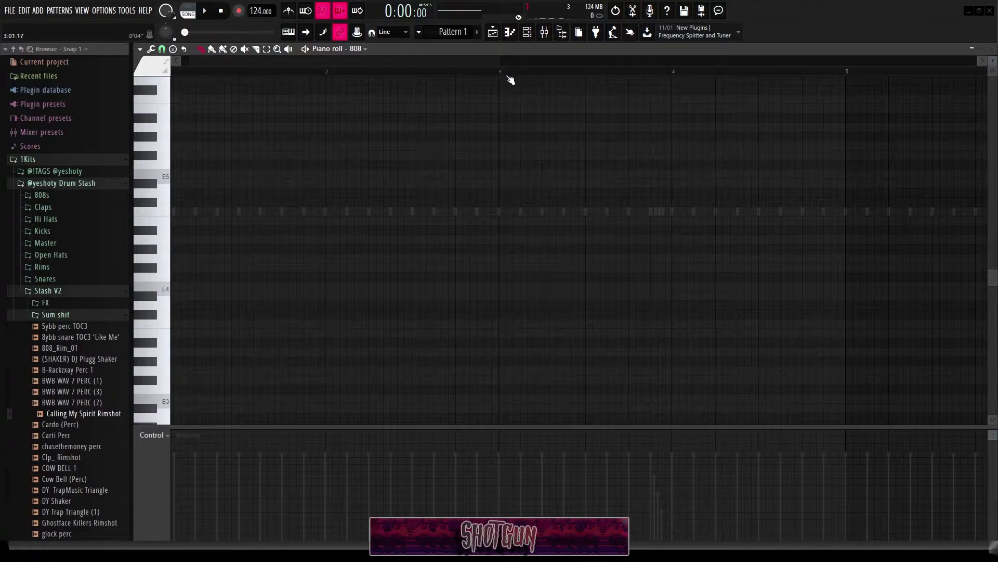
left_click_drag(504, 77, 119, 139)
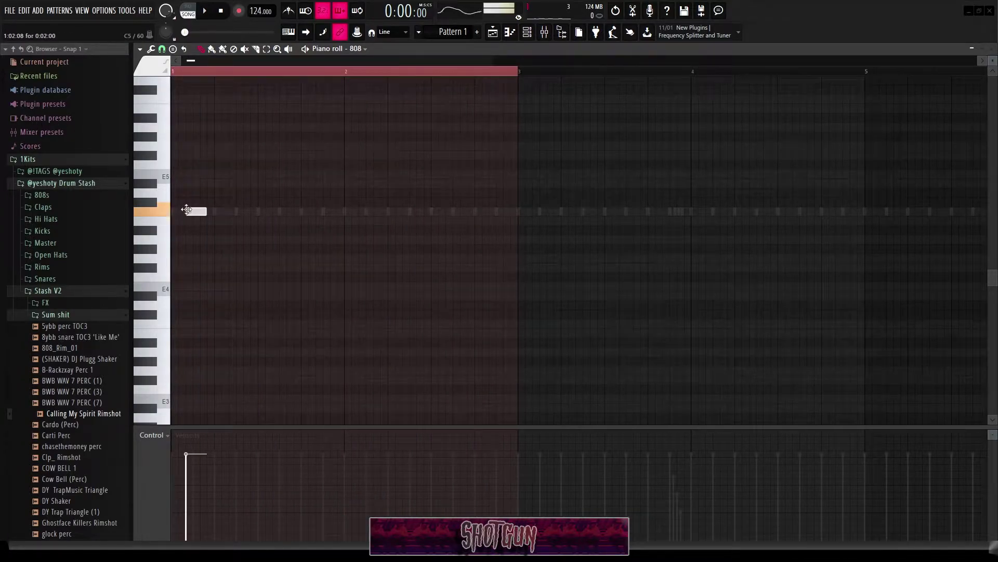
Step: Adjust the precomputed effects in the 808's channel settings and reopen its piano roll
left_click(992, 48)
left_click(284, 285)
left_click(325, 194)
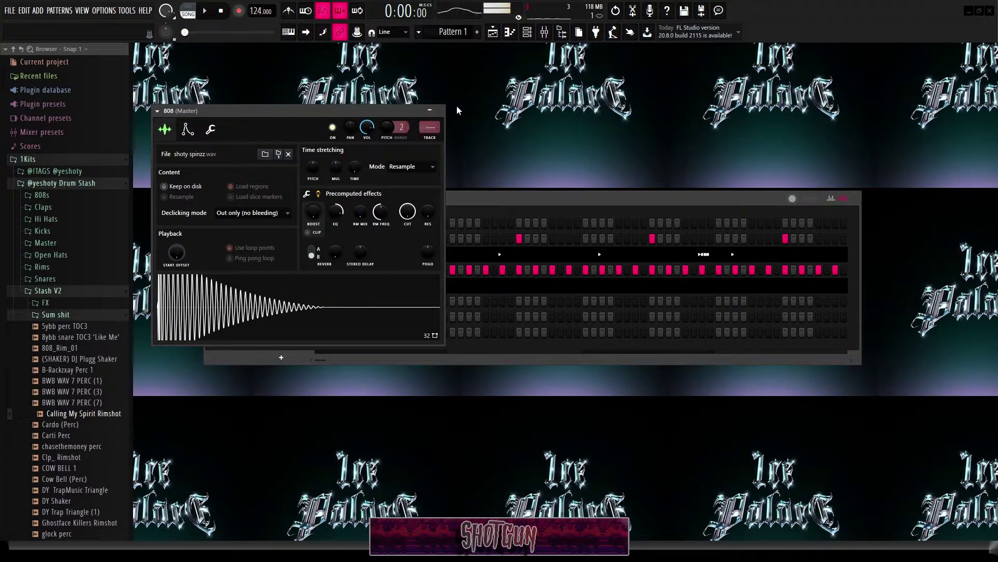
left_click(440, 110)
right_click(289, 294)
left_click(294, 313)
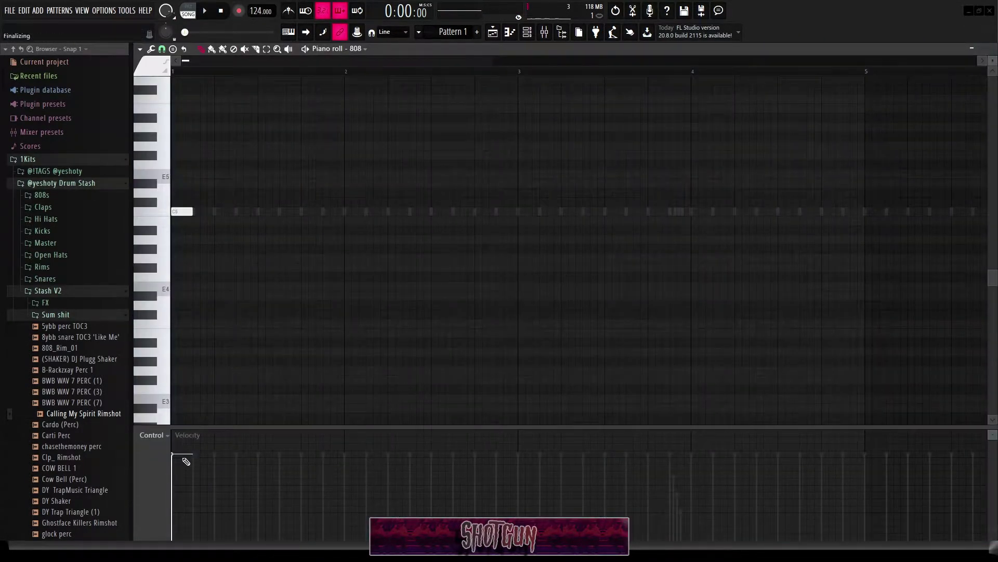
Step: Raise the first 808 note to full velocity, add a C#5 note at the start of bar 3, and play the pattern
key("space")
scroll(235, 119, "up", 1)
scroll(255, 58, "up", 1)
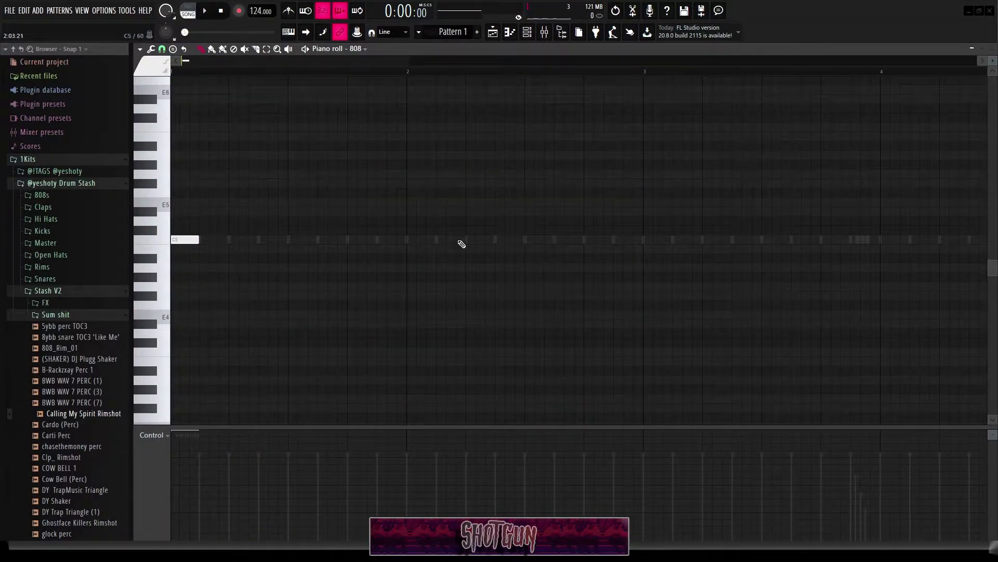
left_click(657, 230)
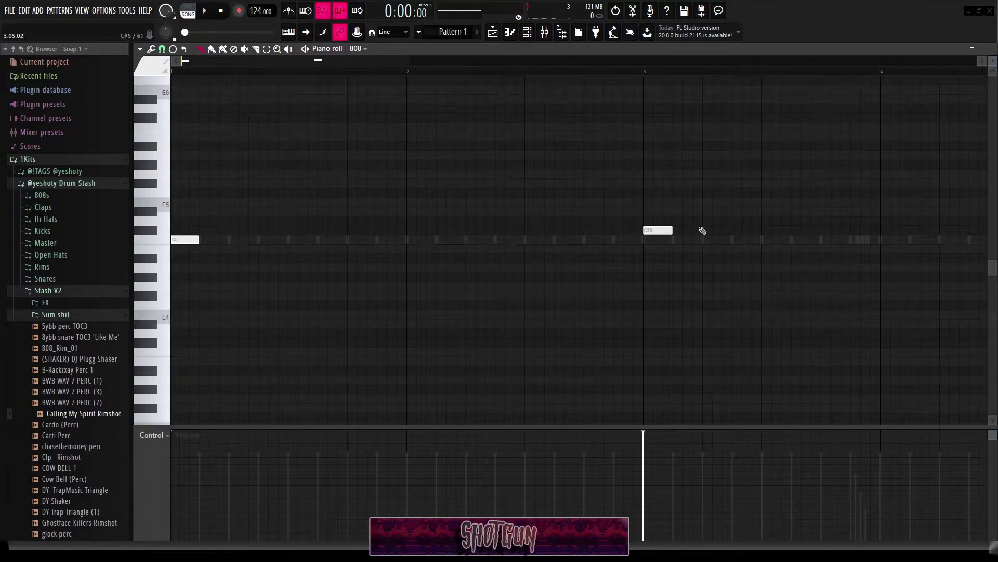
scroll(214, 73, "up", 1)
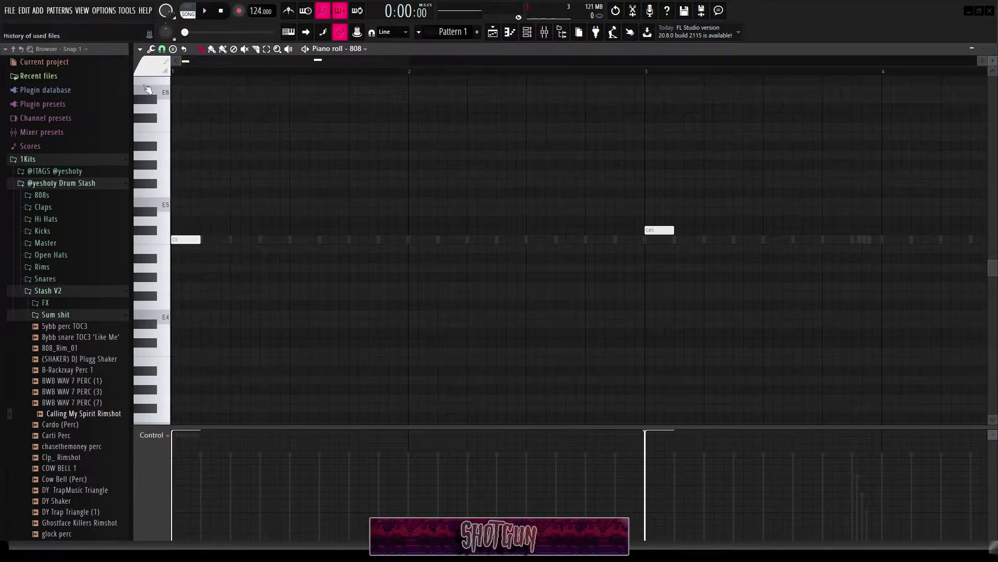
key("space")
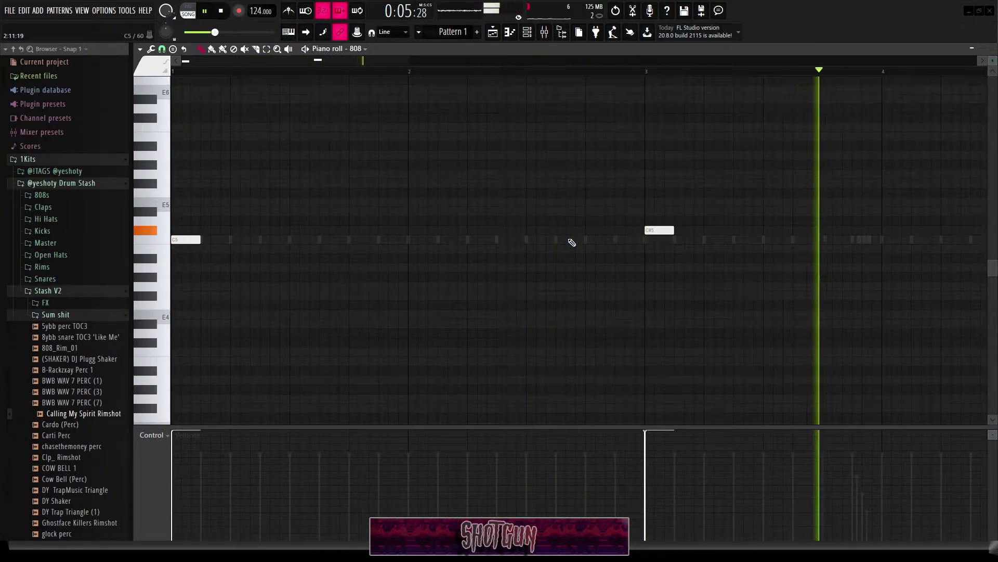
key("space")
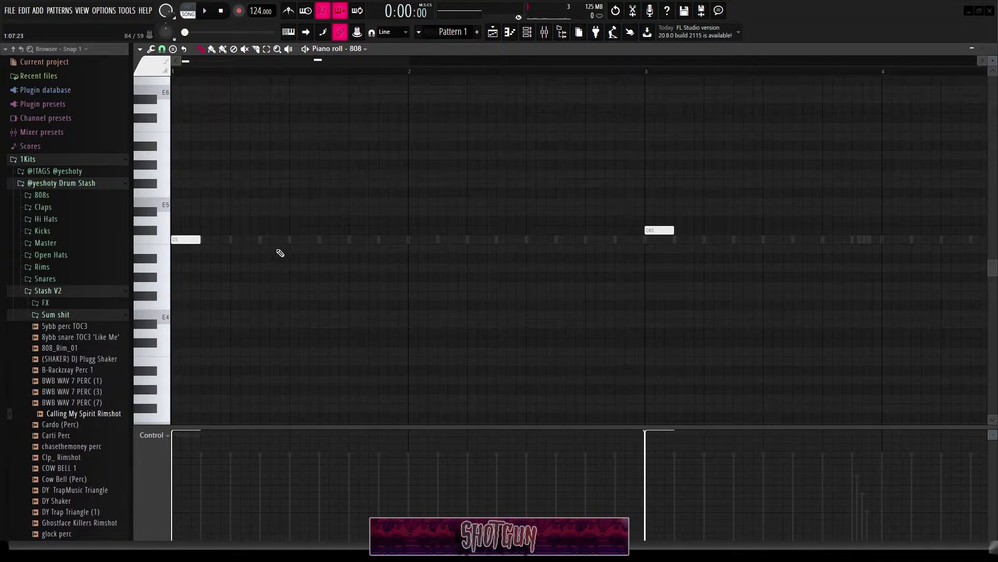
Step: Add C5 808 notes on beat 4 of bar 1 and beat 2 of bar 2, delete the C#5 note, and play
left_click(352, 240)
left_click(469, 239)
right_click(663, 229)
key("space")
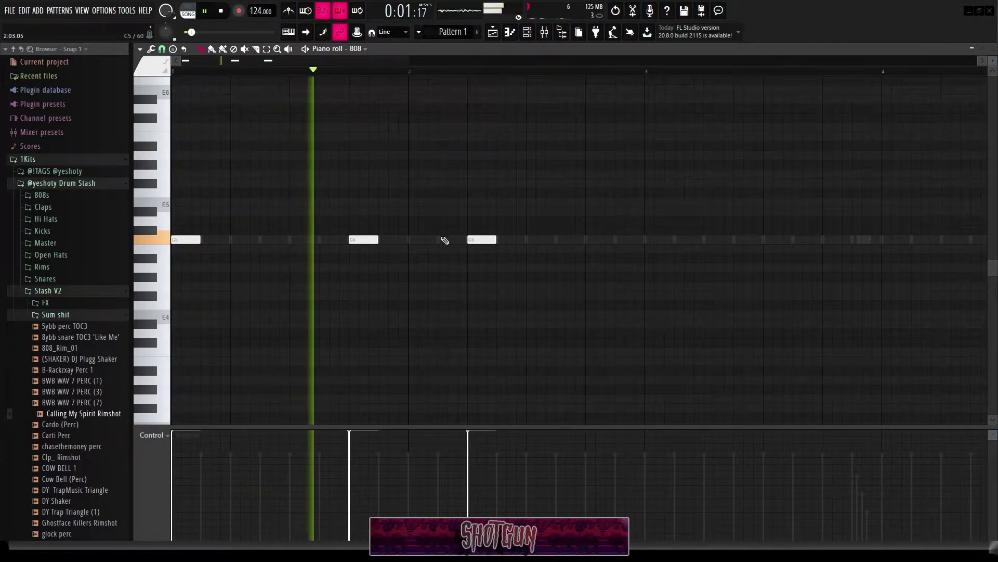
left_click(650, 240)
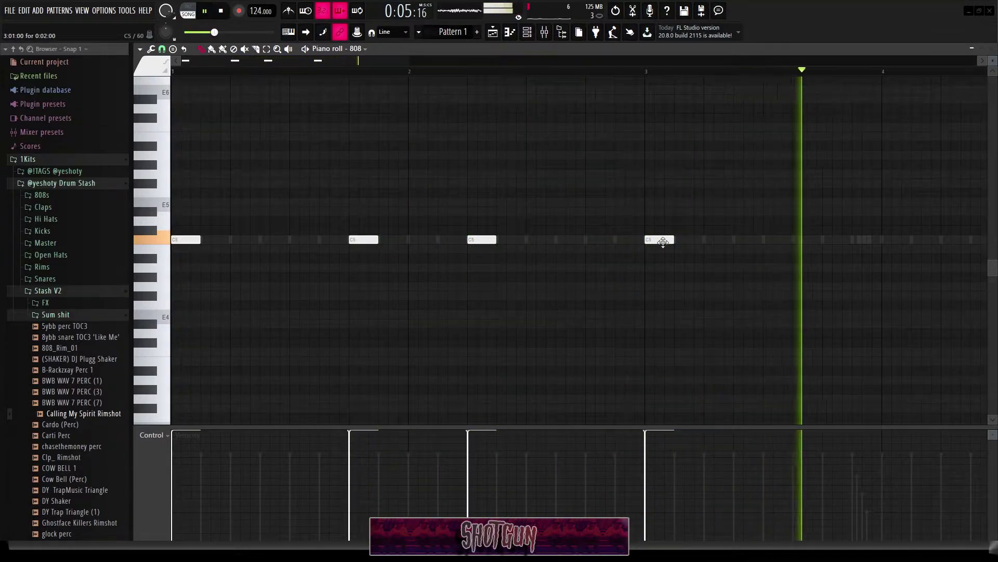
right_click(663, 239)
key("space")
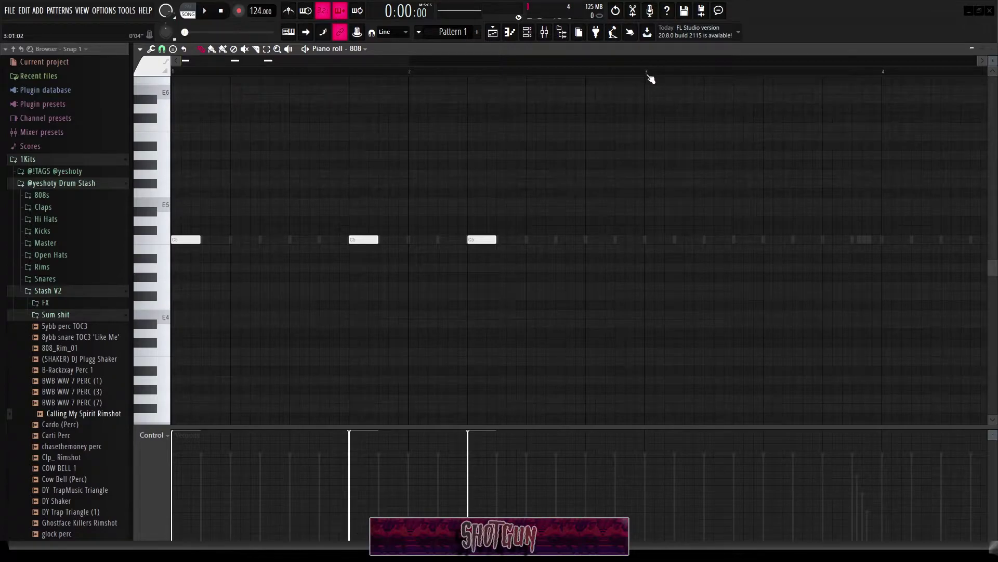
Step: Select bars 1 and 2 with all three 808 notes and play the selected range
key("ctrl+a")
key("space")
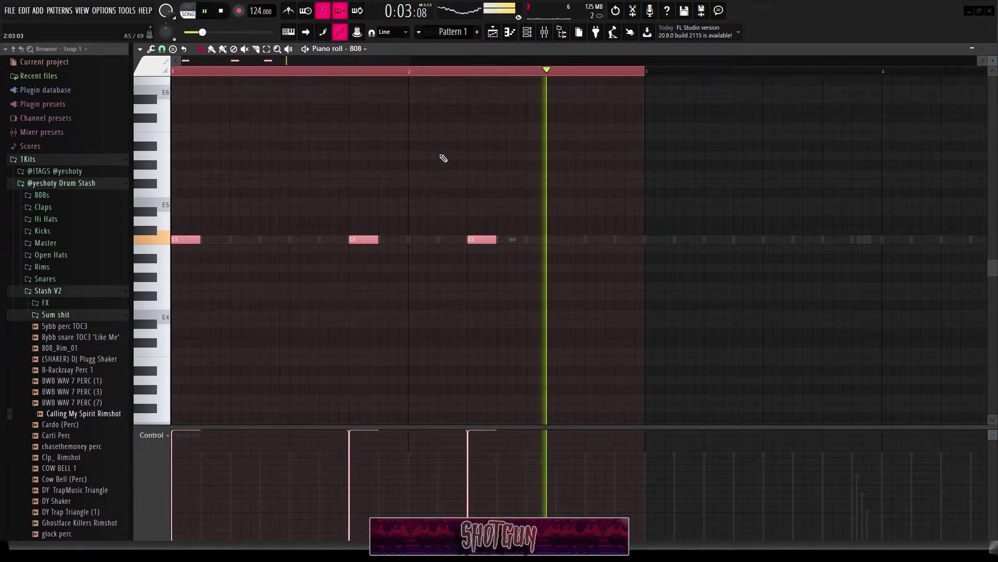
key("space")
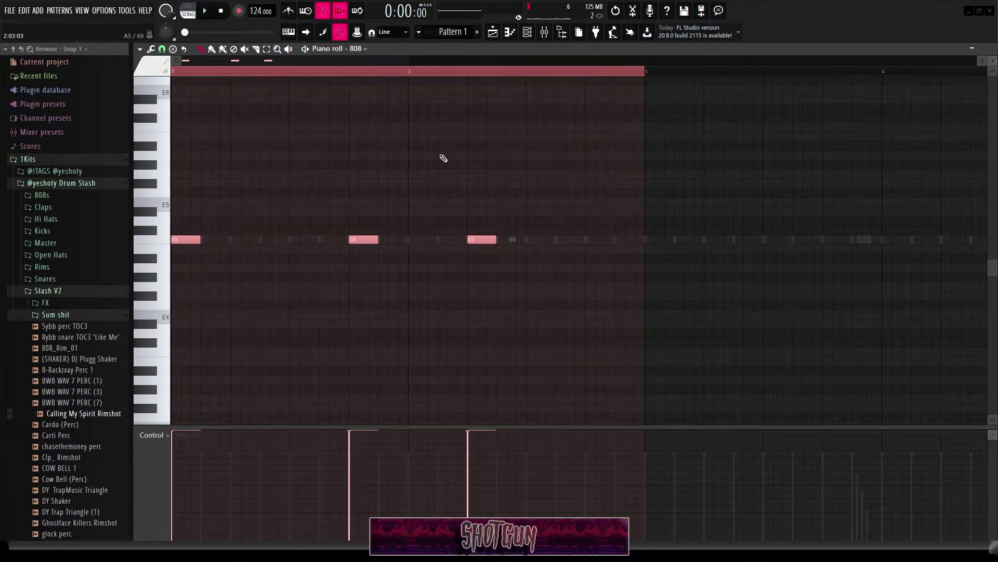
Step: Transpose the three 808 notes to C#5, auditioning them an octave higher, play them back, and clear the selection
key("ctrl+Up")
key("Up")
key("Up")
key("space")
key("Down")
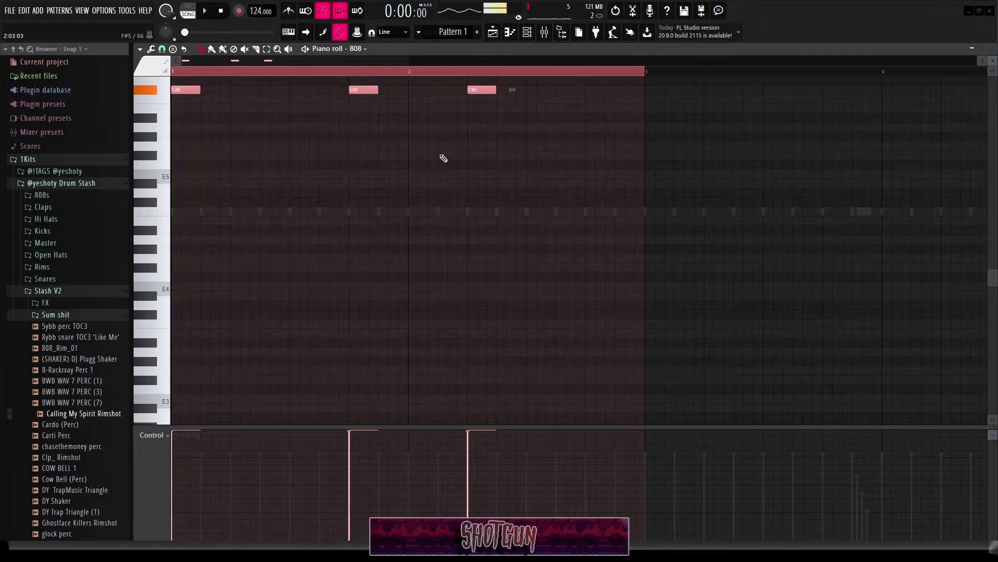
key("ctrl+Down")
scroll(441, 159, "up", 1)
left_click(440, 155)
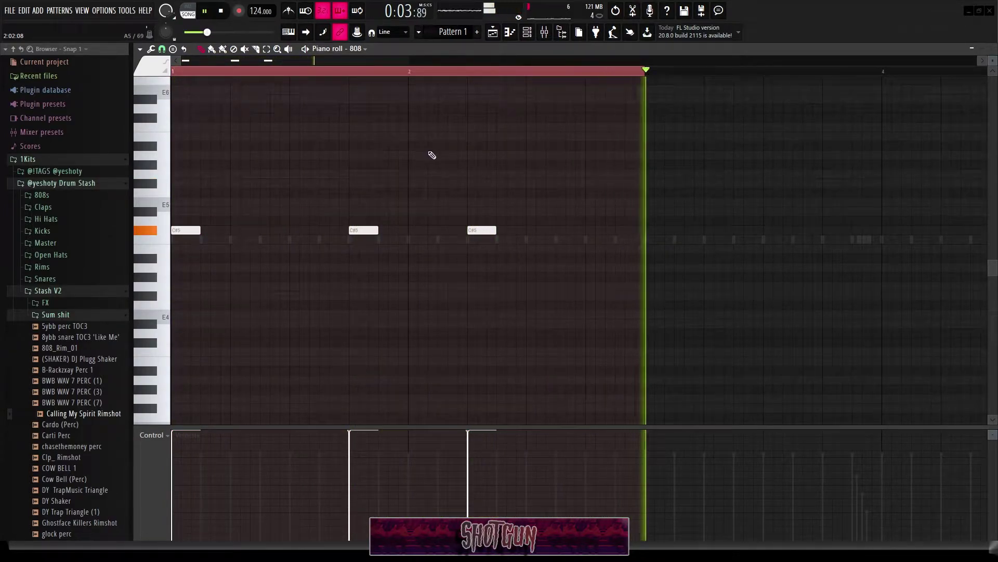
key("space")
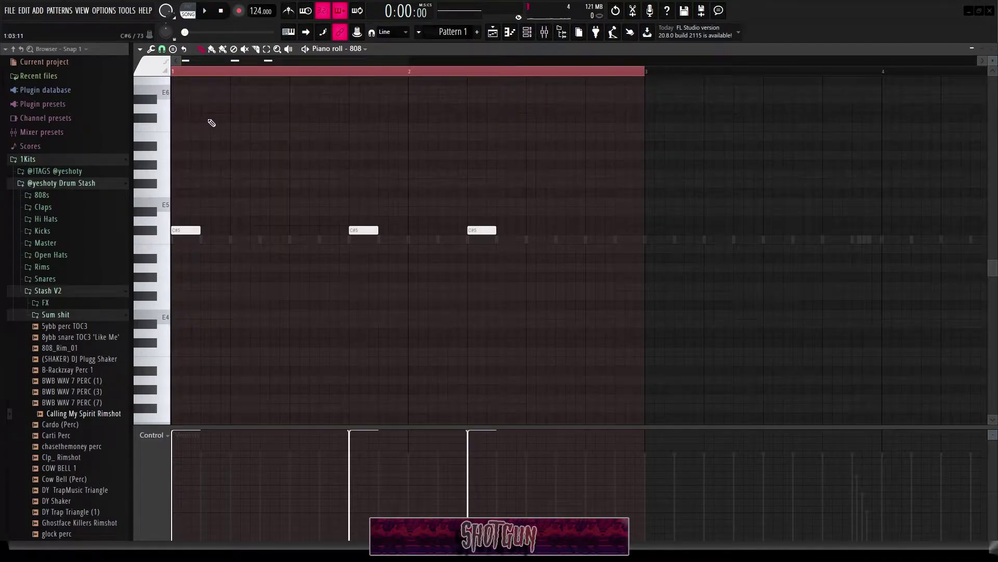
left_click(321, 79)
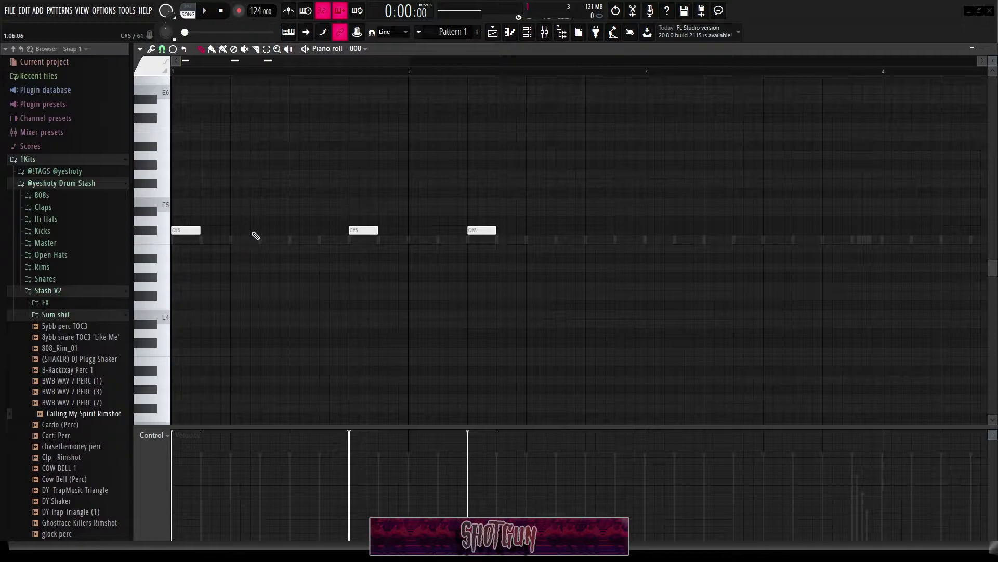
left_click(552, 230)
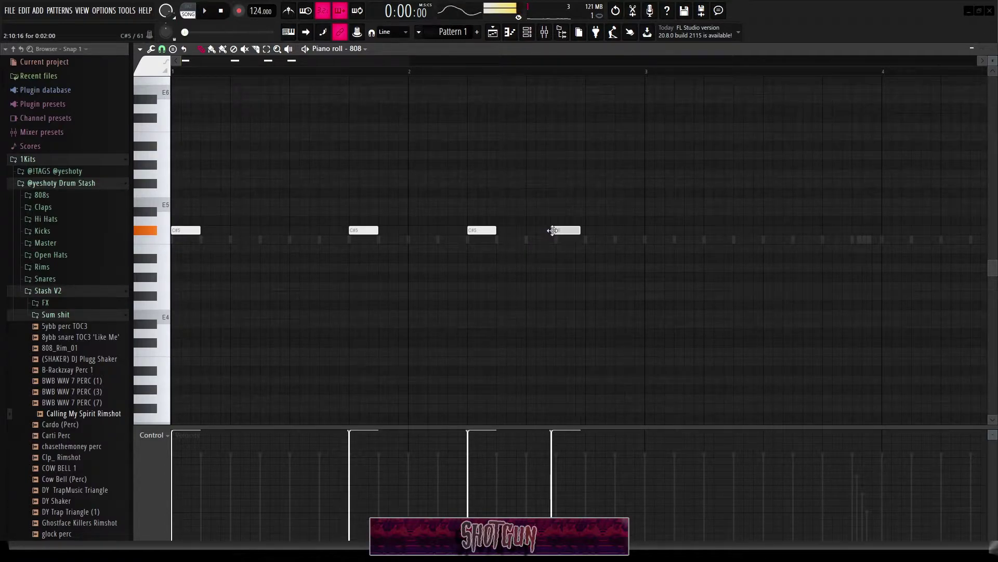
left_click(232, 230)
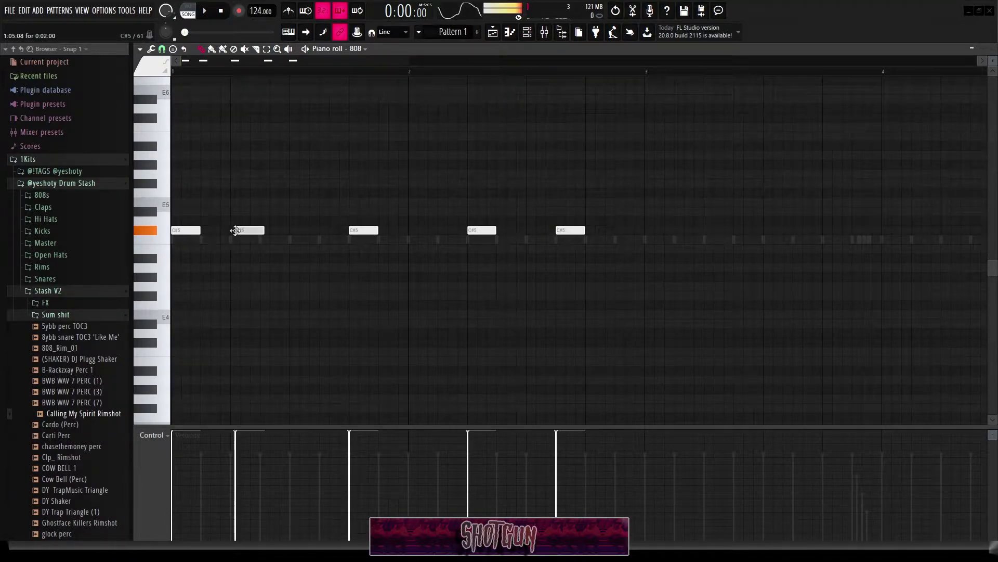
right_click(570, 231)
right_click(244, 230)
Step: Choose note color group 5 and draw blue C#5 notes at step 7 of bar 1 and step 11 of bar 2
left_click(146, 70)
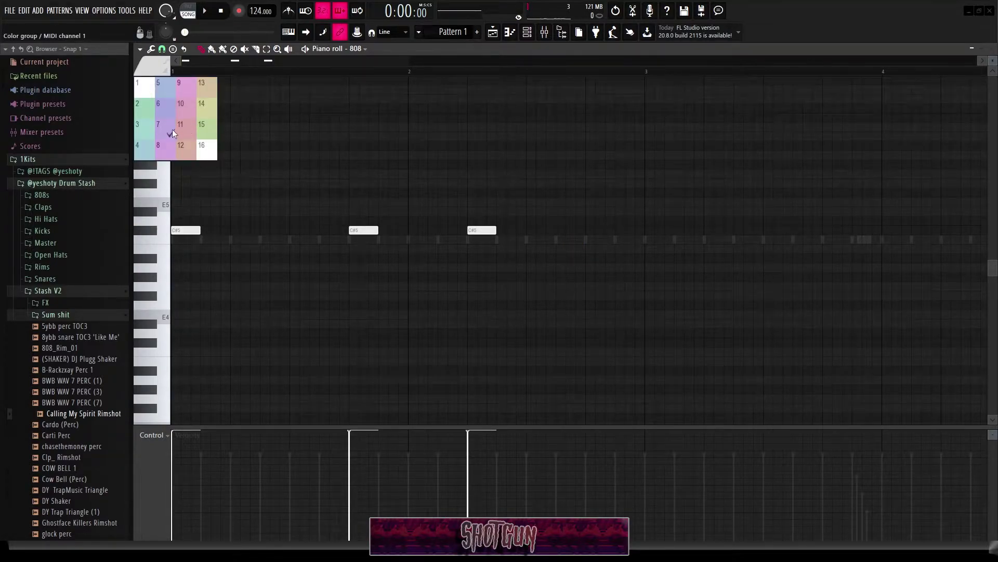
left_click(161, 91)
left_click(240, 231)
left_click_drag(242, 227, 267, 227)
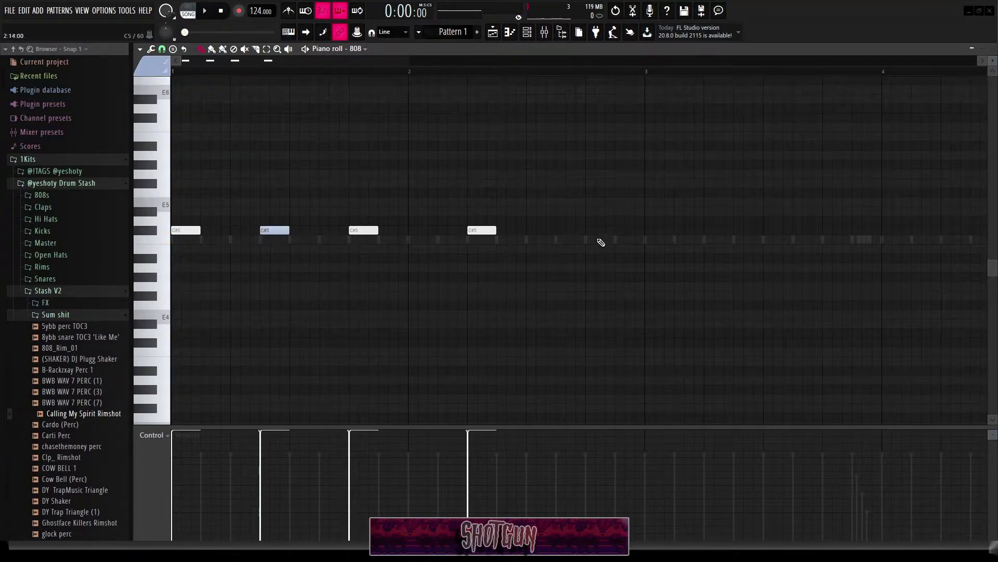
left_click(561, 230)
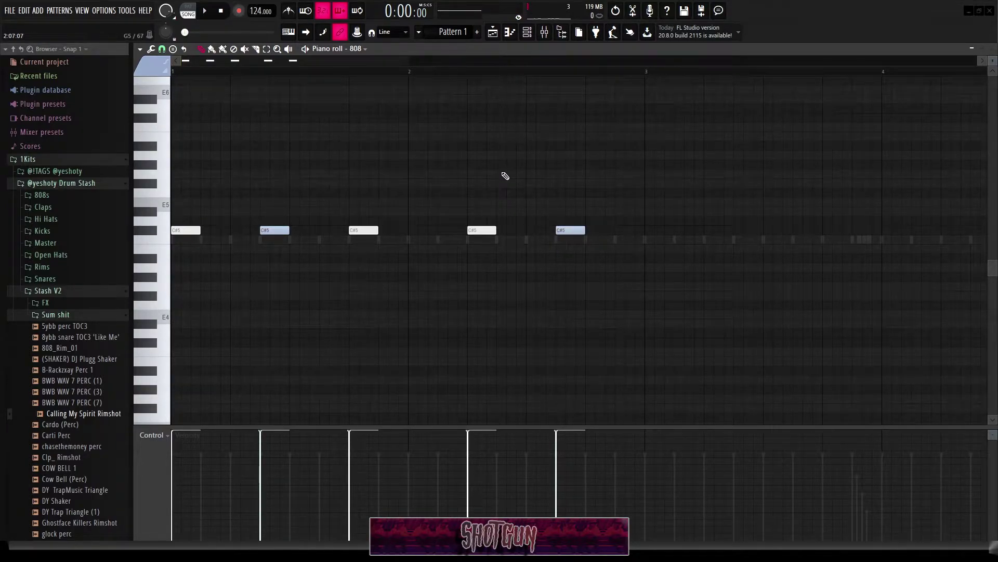
Step: Play the 808 pattern from the start, select bars 1 and 2, and clear the selection
key("space")
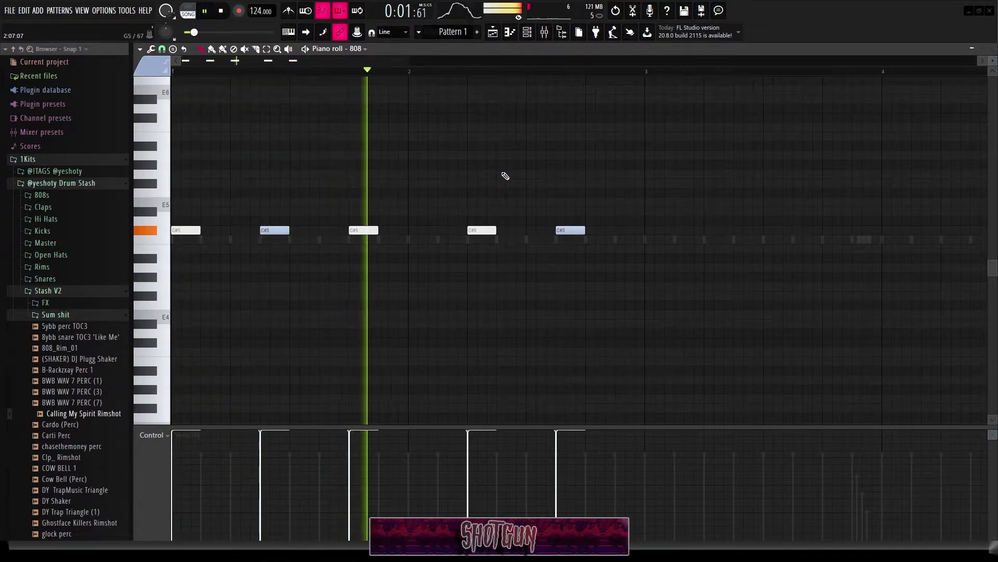
key("space")
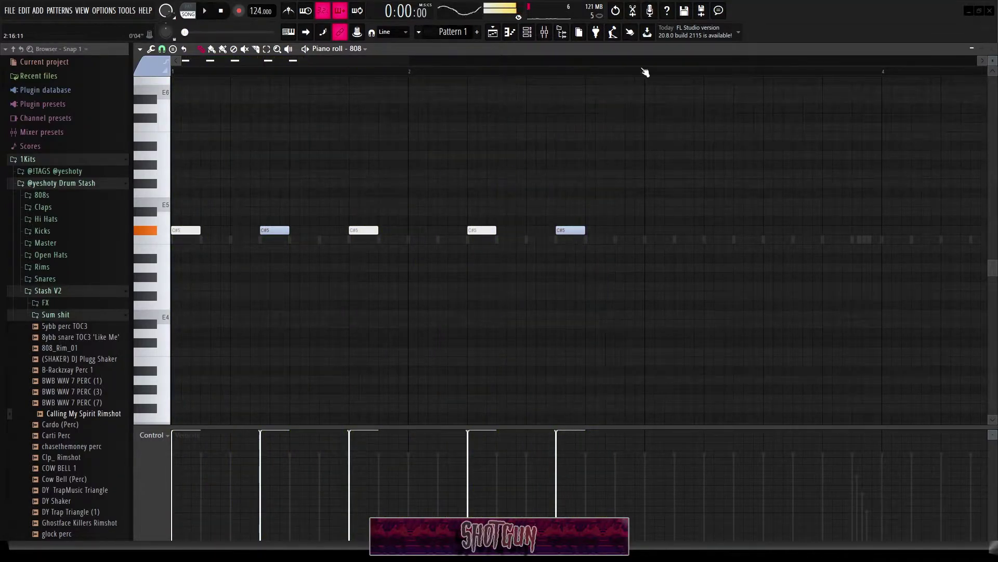
left_click_drag(647, 75, 323, 137)
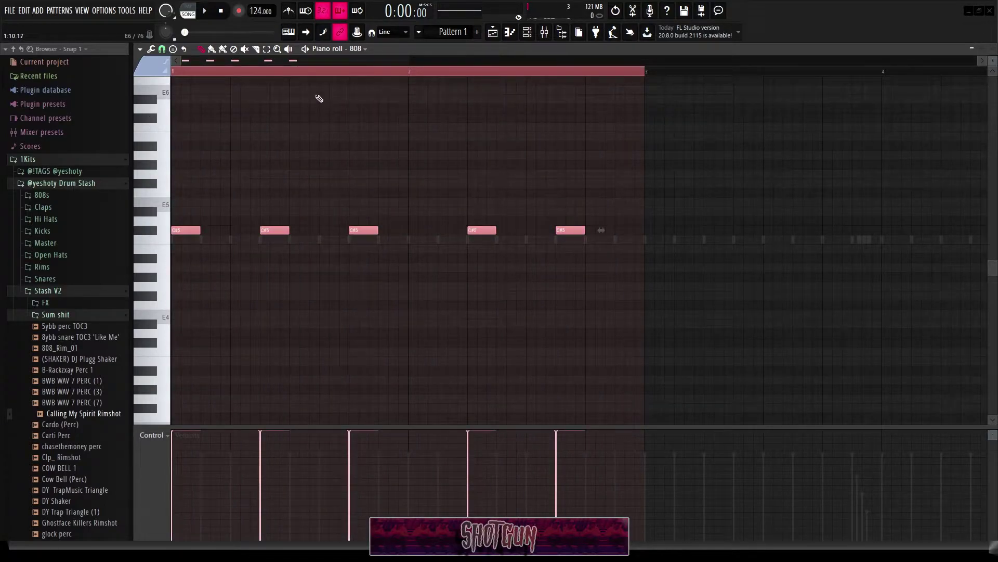
key("ctrl+d")
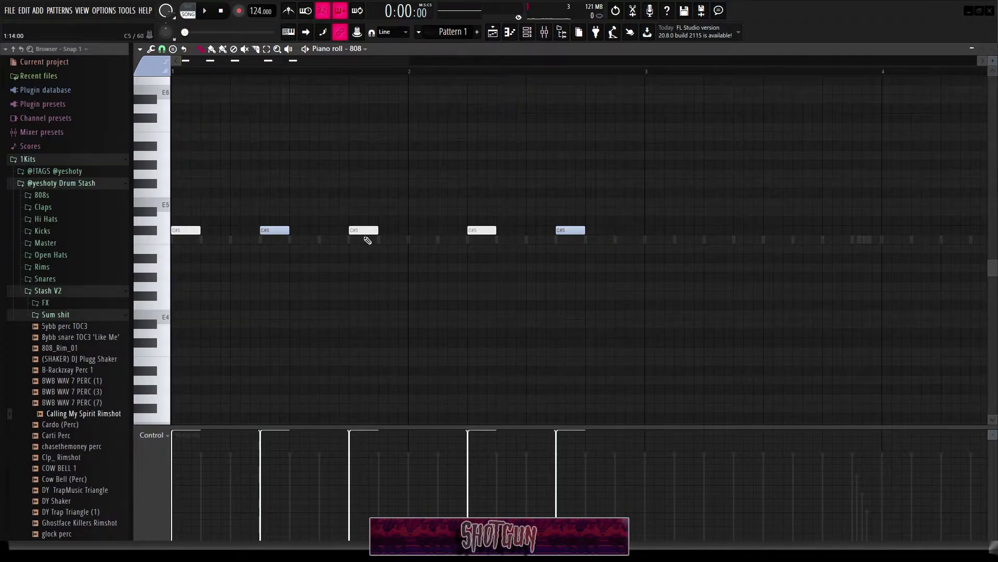
Step: Choose note color group 9, draw pink C#5 notes at step 15 of bar 1 and step 3 of bar 2, and play
left_click(154, 65)
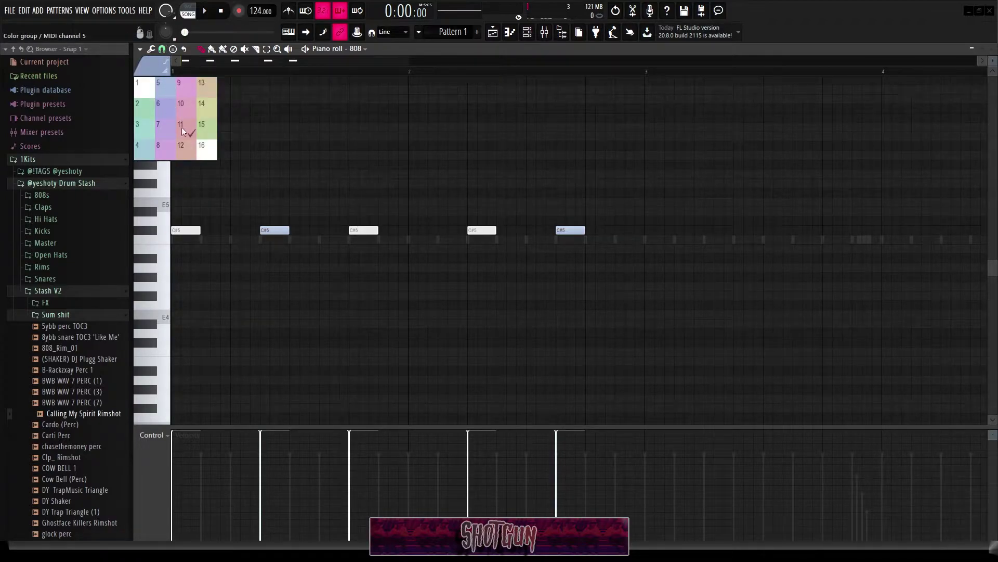
left_click(184, 91)
left_click(417, 232)
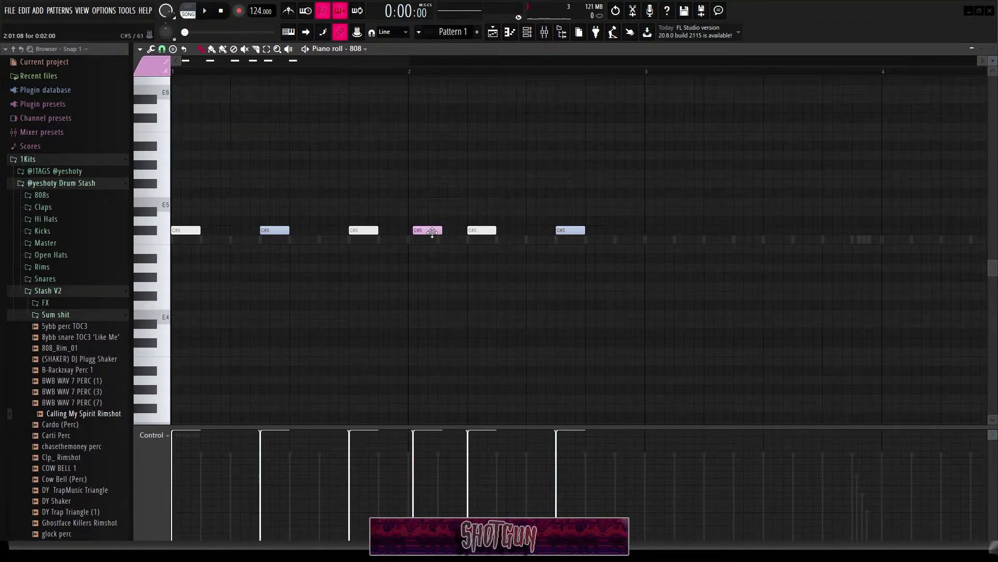
right_click(431, 233)
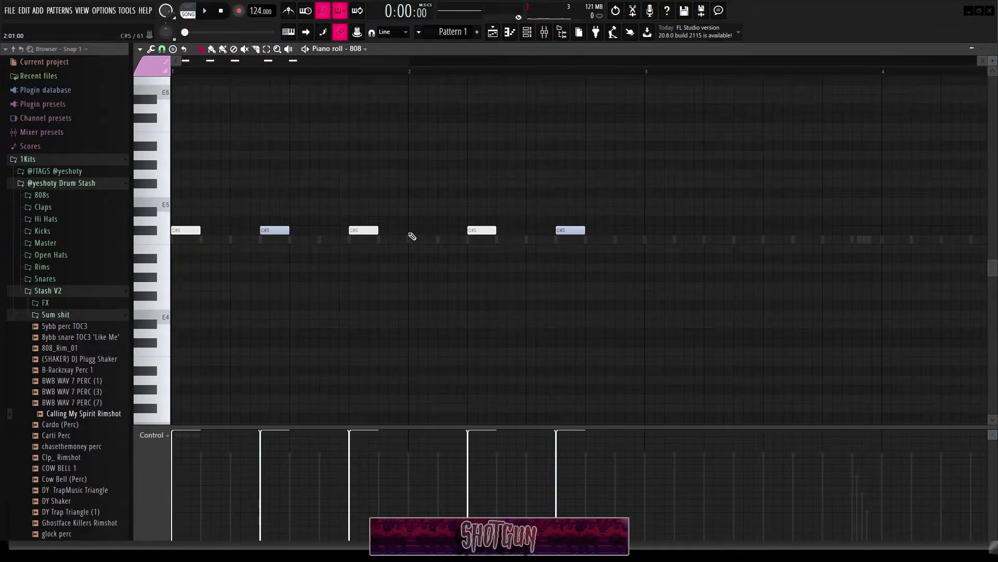
left_click(384, 230)
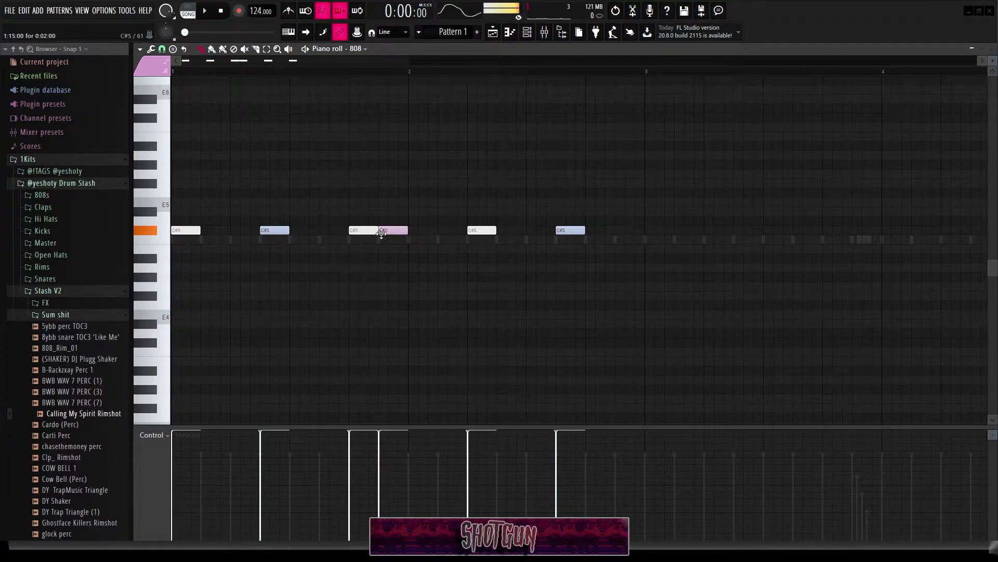
left_click(440, 230)
key("space")
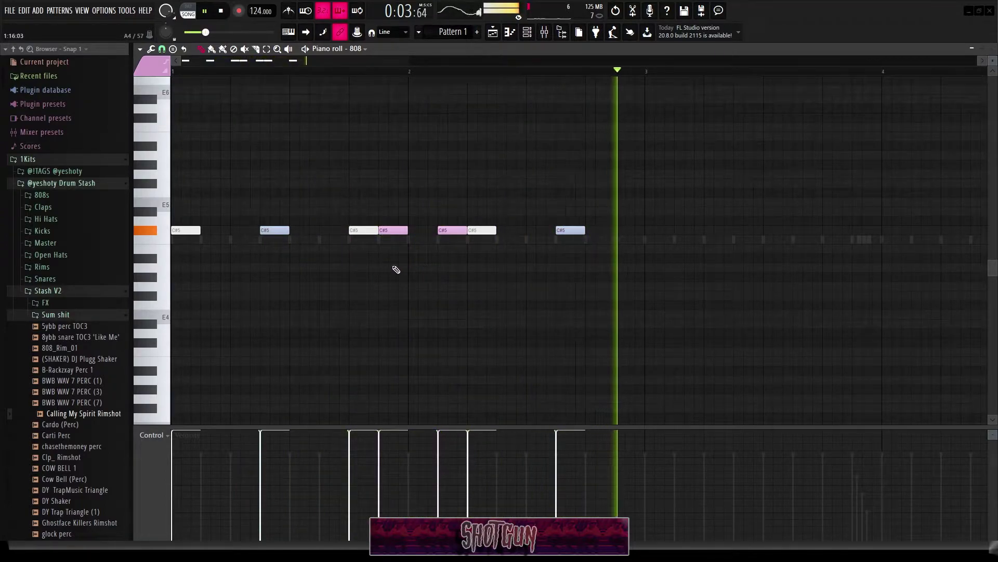
key("space")
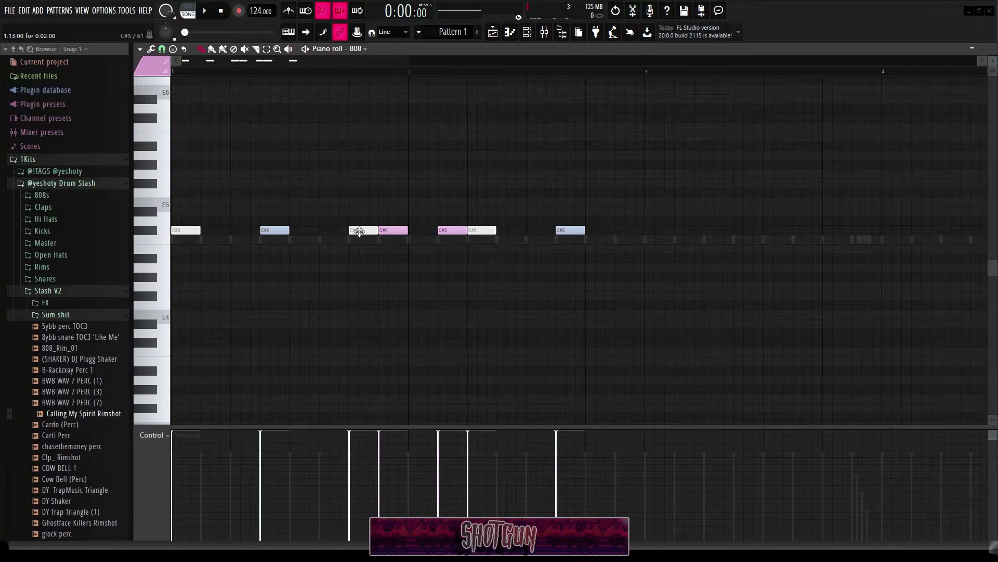
Step: Try the pattern without the white note at step 13 of bar 1, undo the deletion, and redraw the adjacent pink note
right_click(367, 232)
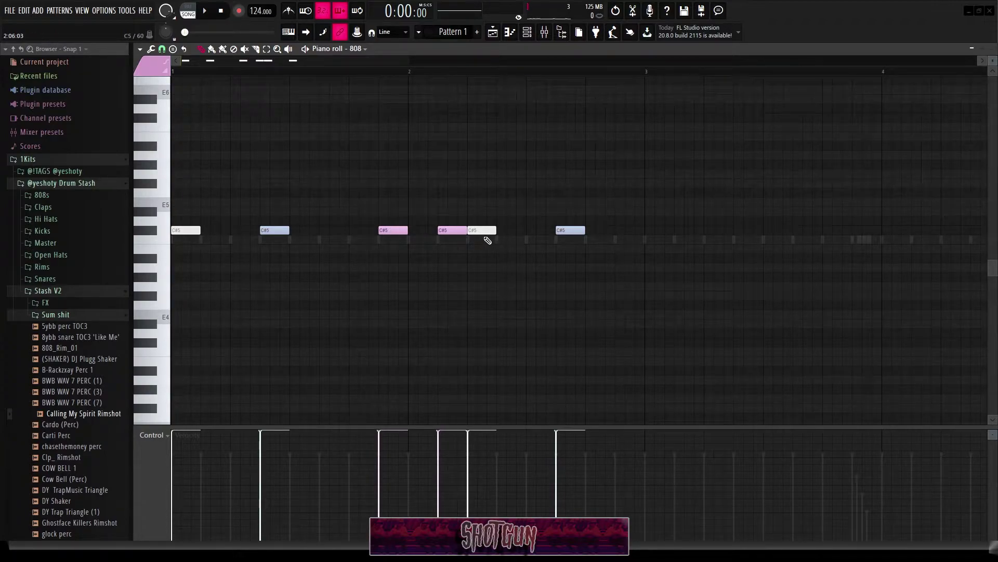
key("space")
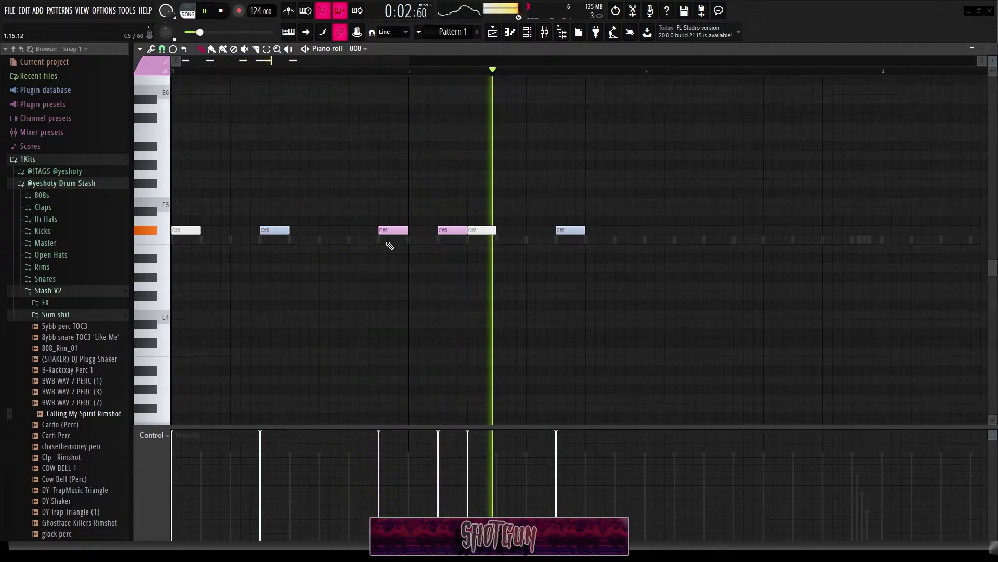
key("space")
key("ctrl+z")
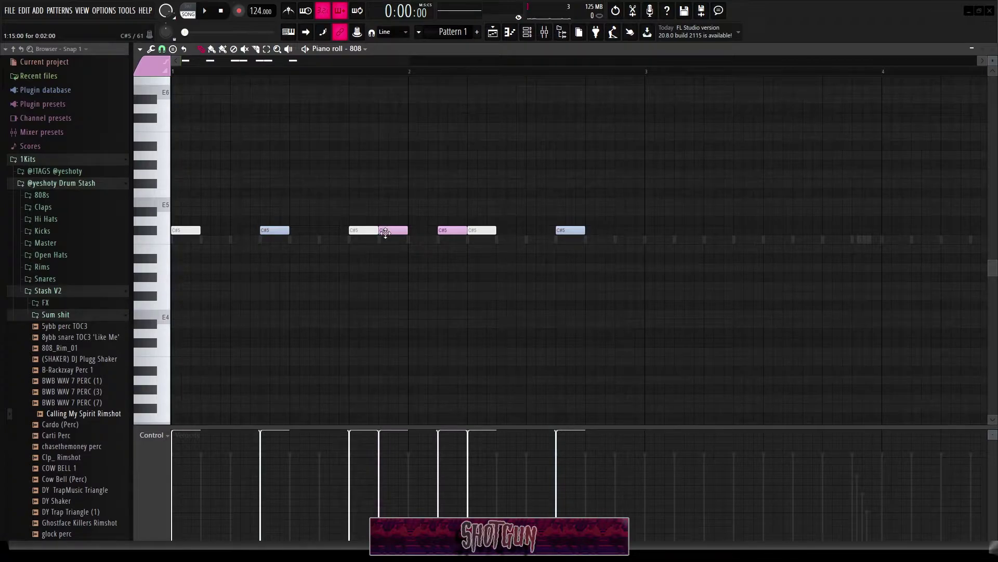
right_click(371, 230)
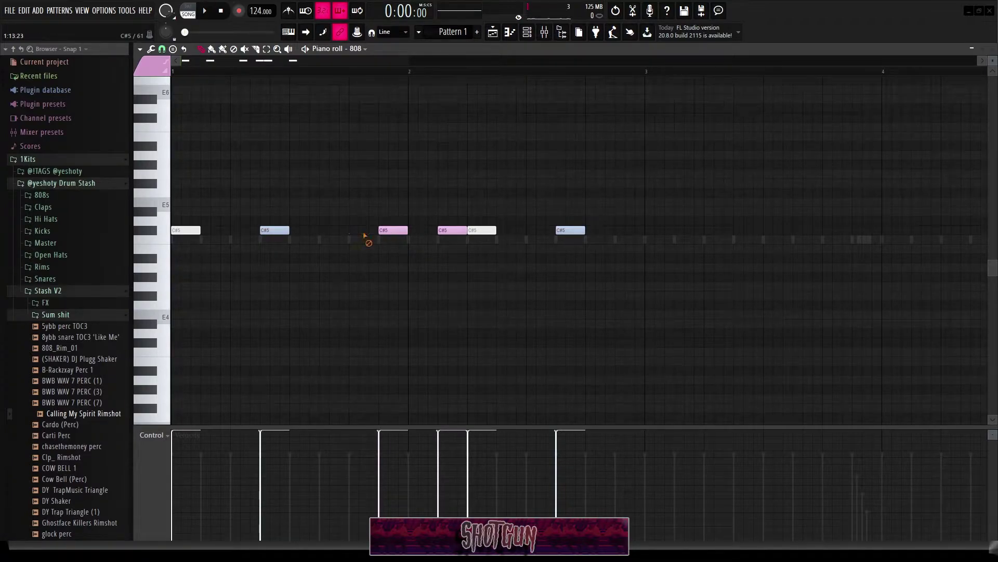
key("space")
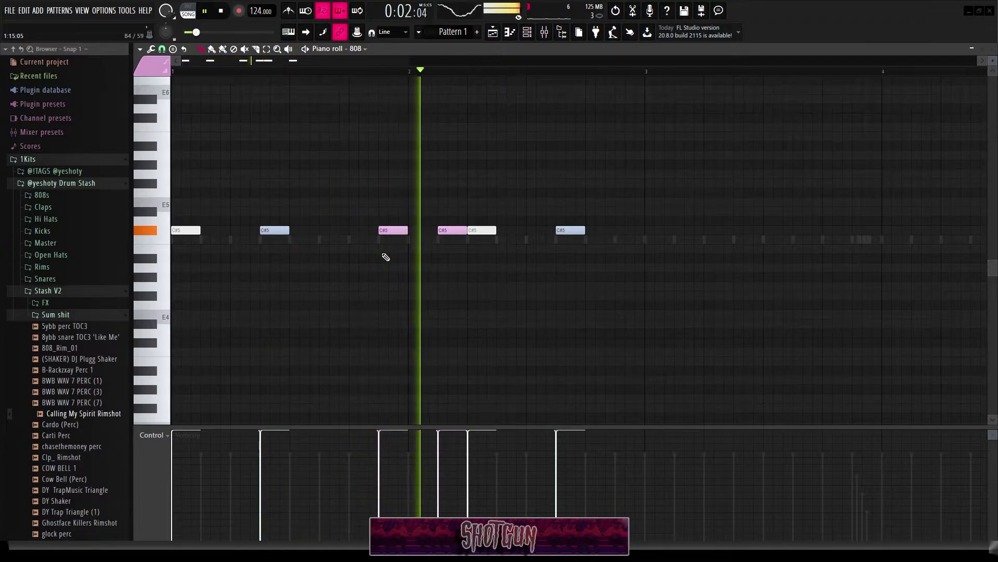
key("space")
key("ctrl+z")
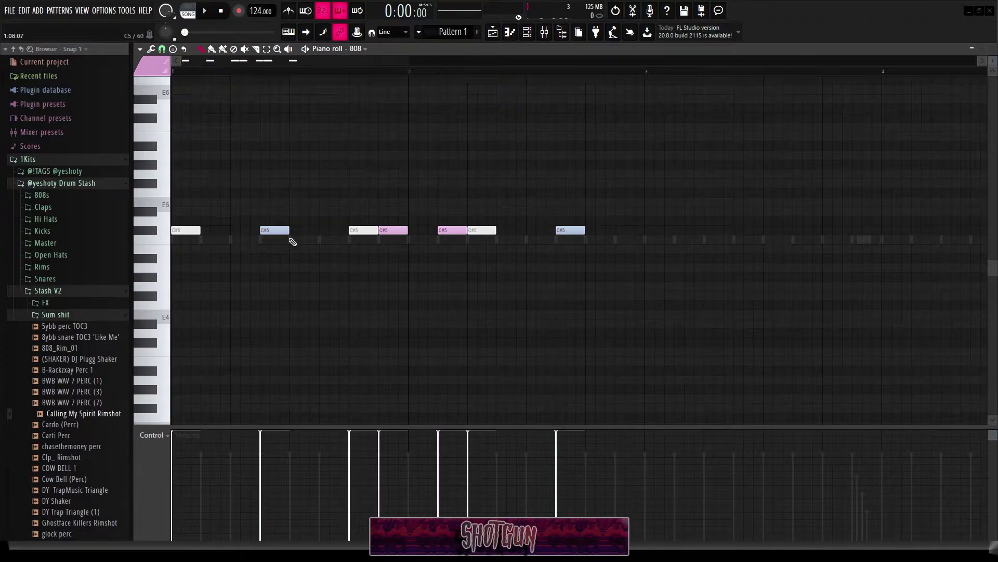
right_click(397, 233)
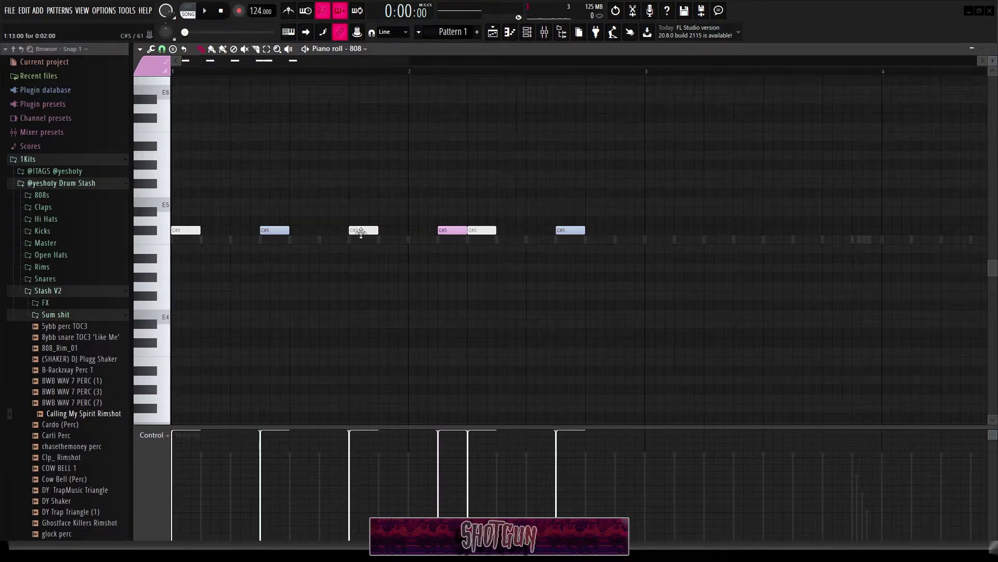
left_click(379, 231)
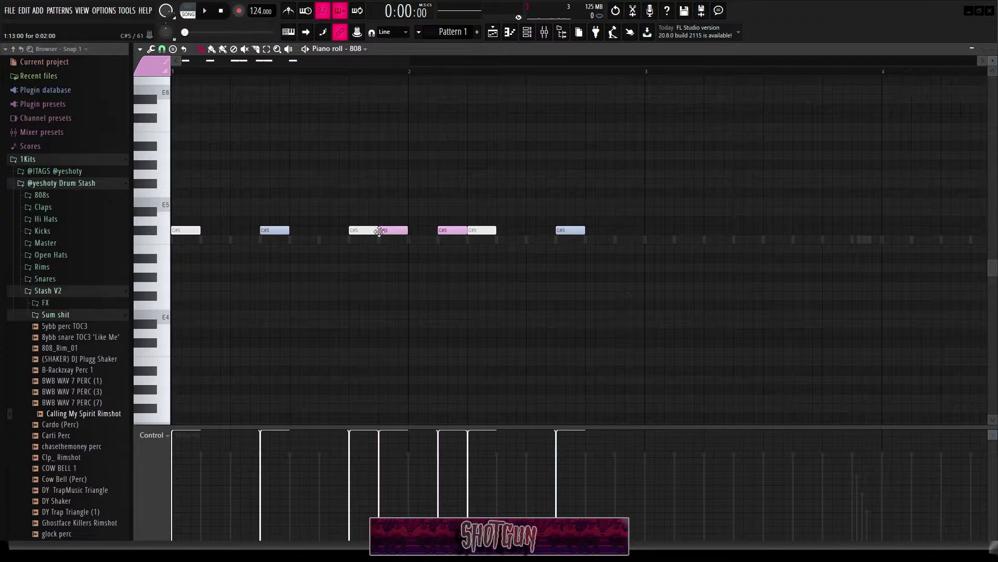
Step: Choose note color group 13, draw yellow C#5 notes at step 5 of bar 1 and step 9 of bar 2, and play
left_click(154, 66)
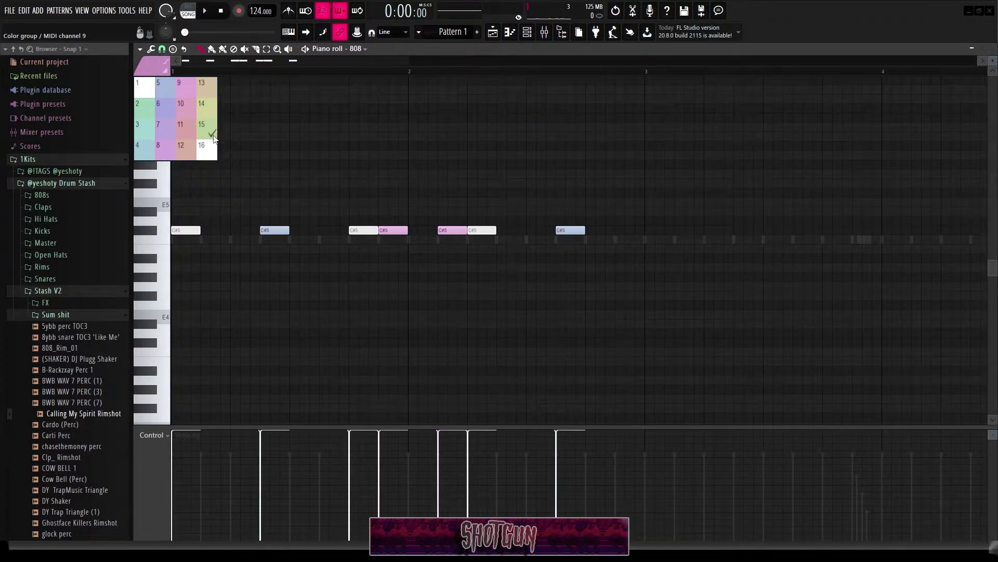
left_click(210, 91)
left_click(230, 231)
left_click_drag(229, 230, 245, 231)
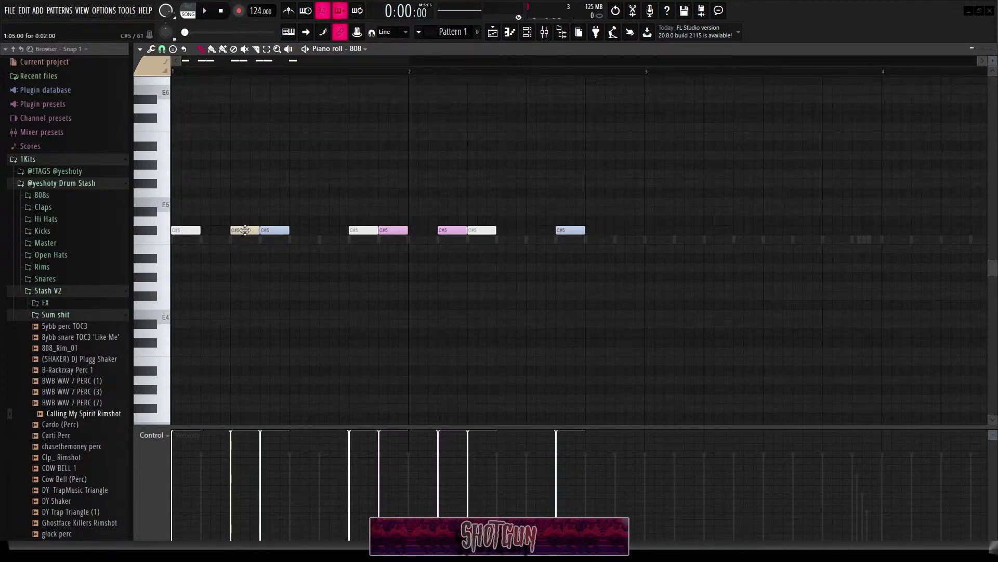
left_click(538, 232)
key("space")
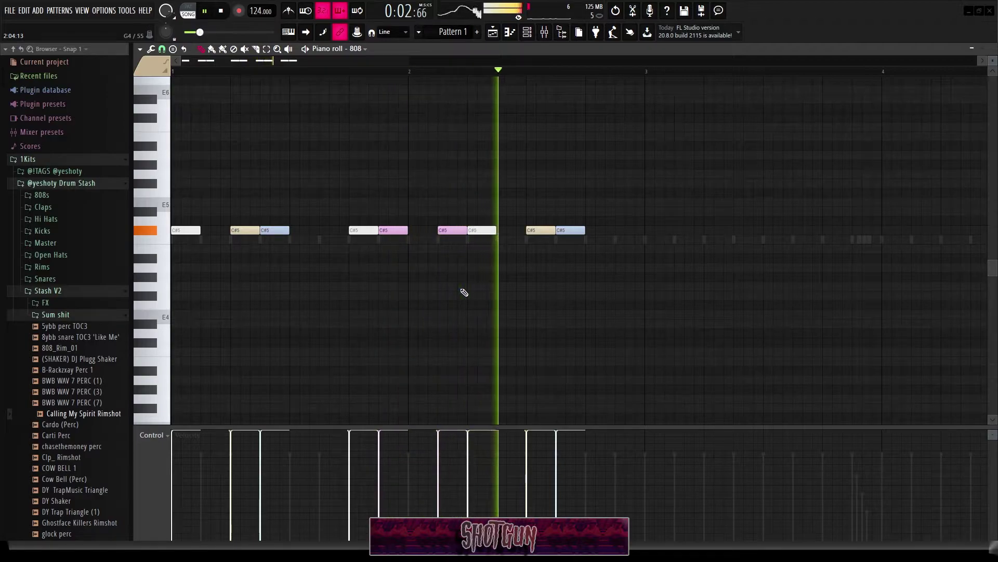
key("space")
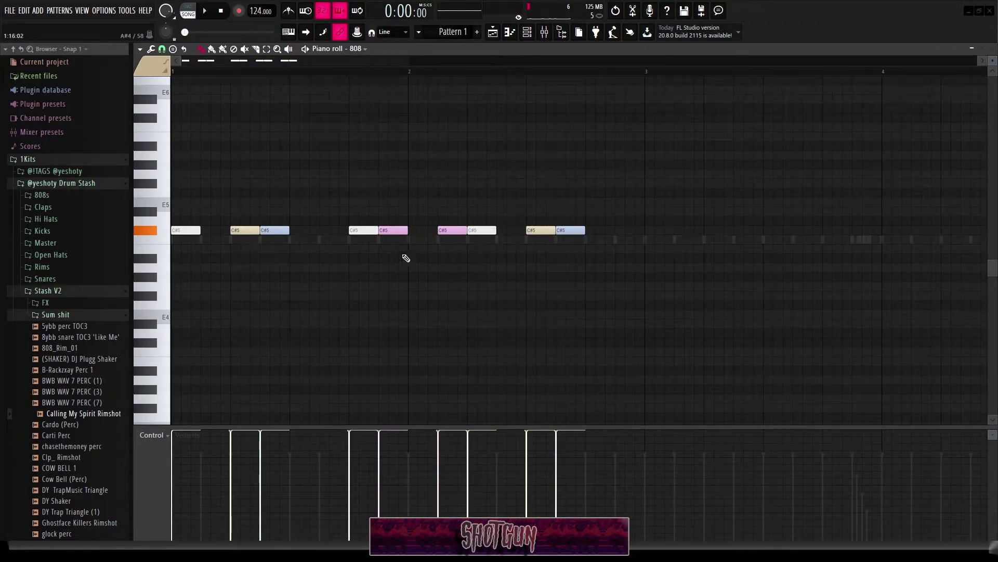
Step: Delete the white note at step 13 of bar 1 and the pink note at step 3 of bar 2, and play
right_click(356, 230)
right_click(452, 230)
key("space")
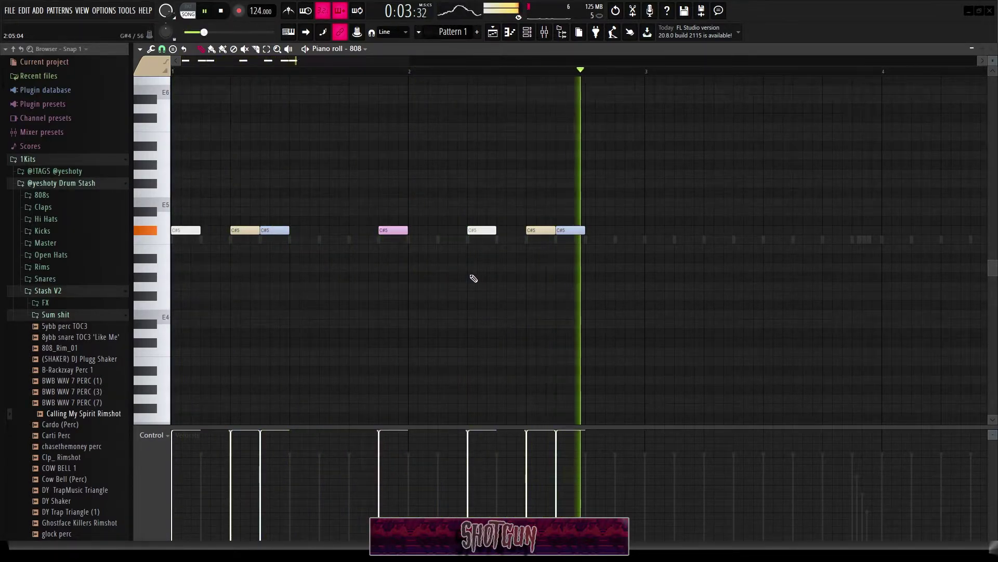
key("space")
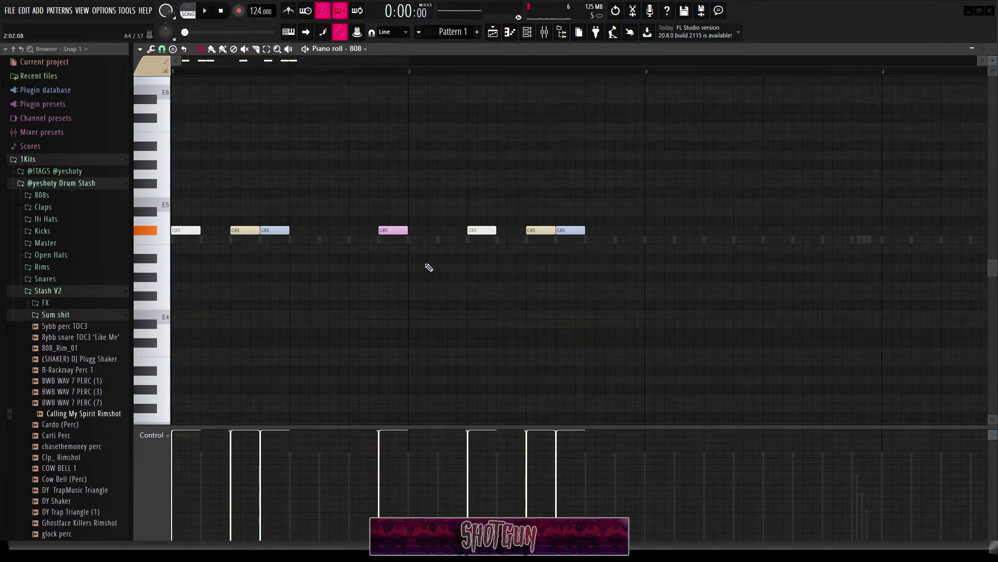
Step: Switch to note color group 1 and delete all the 808 notes in bars 1 and 2
left_click(155, 70)
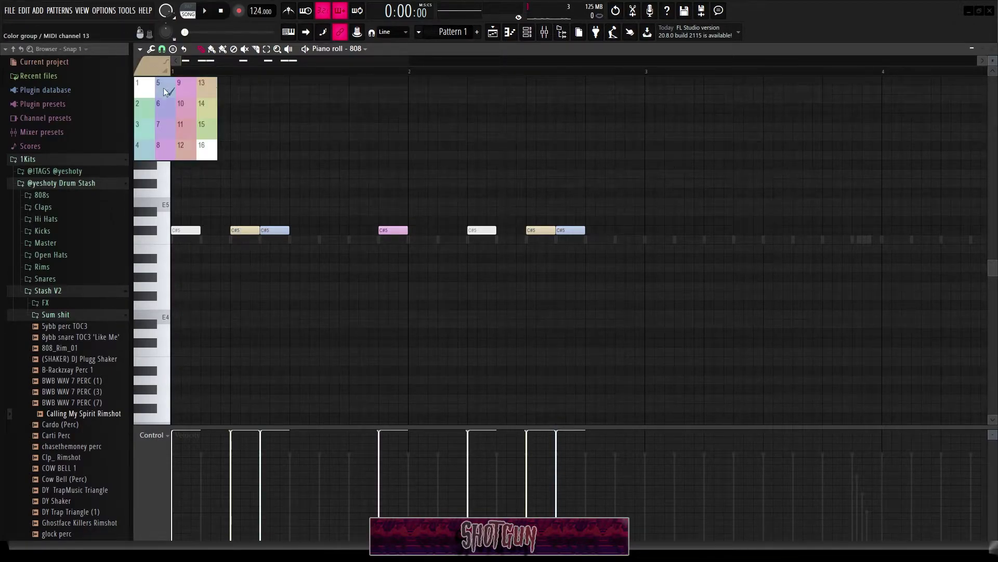
left_click(149, 93)
left_click_drag(620, 261, 172, 189)
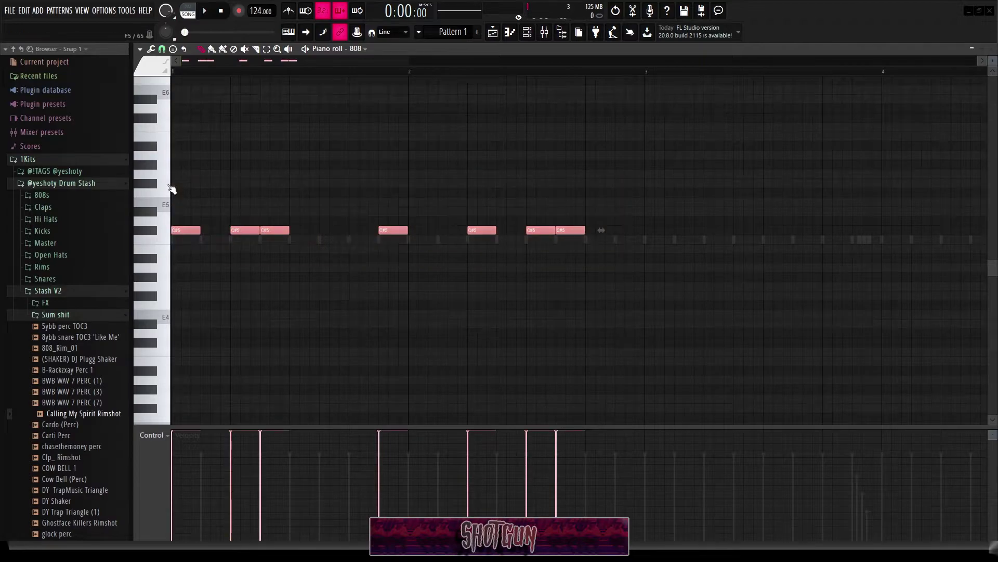
key("Delete")
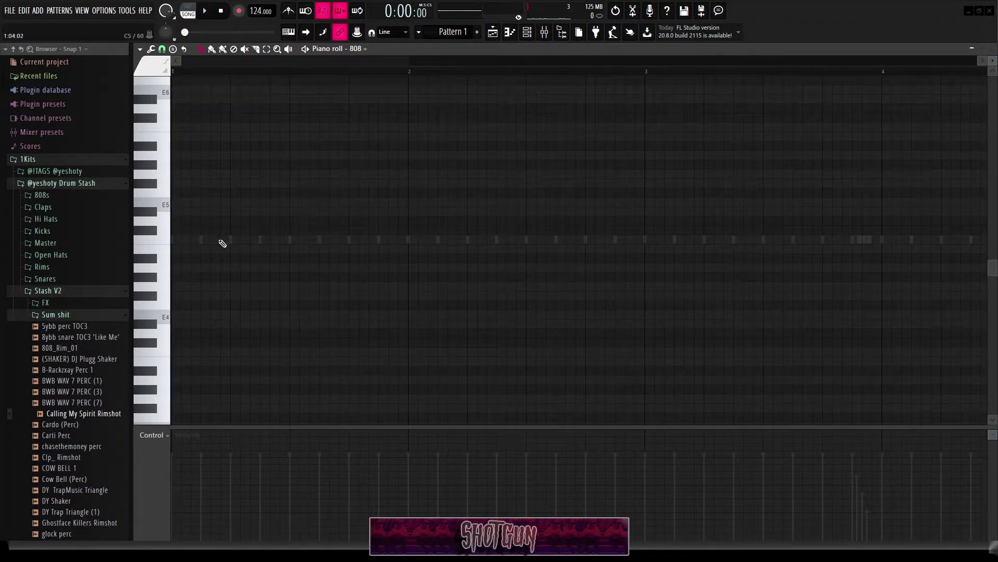
Step: Draw white C#5 808 notes at steps 1 and 15 of bar 1 and step 5 of bar 2 during playback
left_click(179, 230)
key("space")
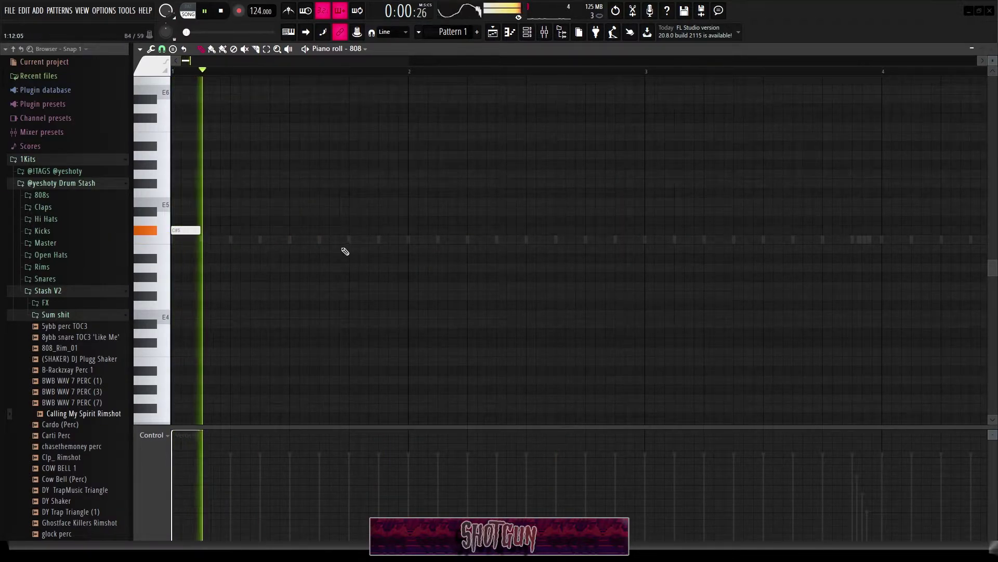
left_click(382, 232)
left_click(470, 232)
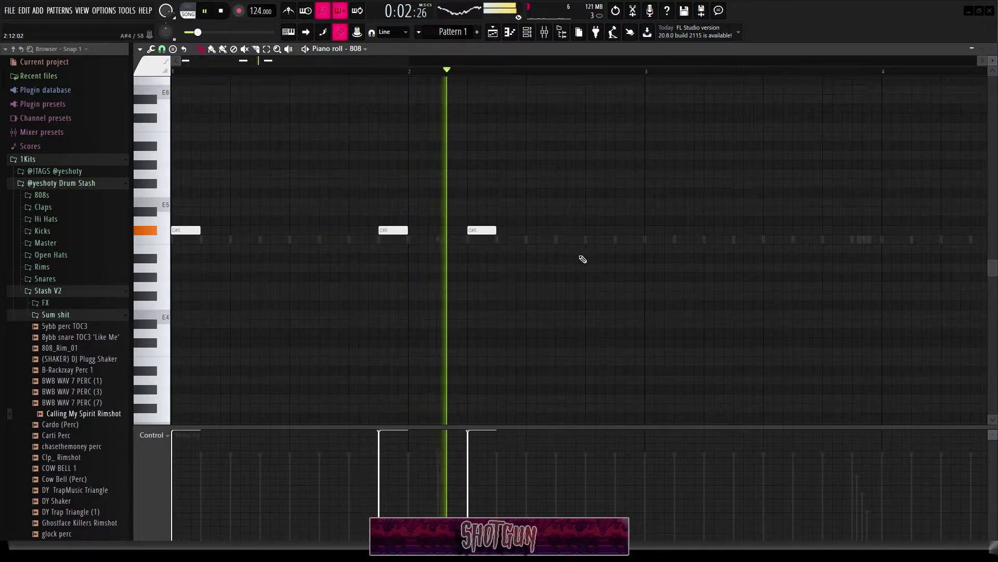
Step: Add C#5 808 notes at steps 1 and 15 of bar 3 and steps 3 and 5 of bar 4, and play them back
scroll(644, 232, "down", 1)
left_click(631, 230)
scroll(631, 229, "right", 2)
left_click(532, 231)
key("space")
left_click_drag(531, 230, 572, 230)
left_click(625, 230)
left_click(642, 231)
key("space")
scroll(363, 158, "down", 3)
left_click(361, 72)
scroll(481, 198, "up", 2)
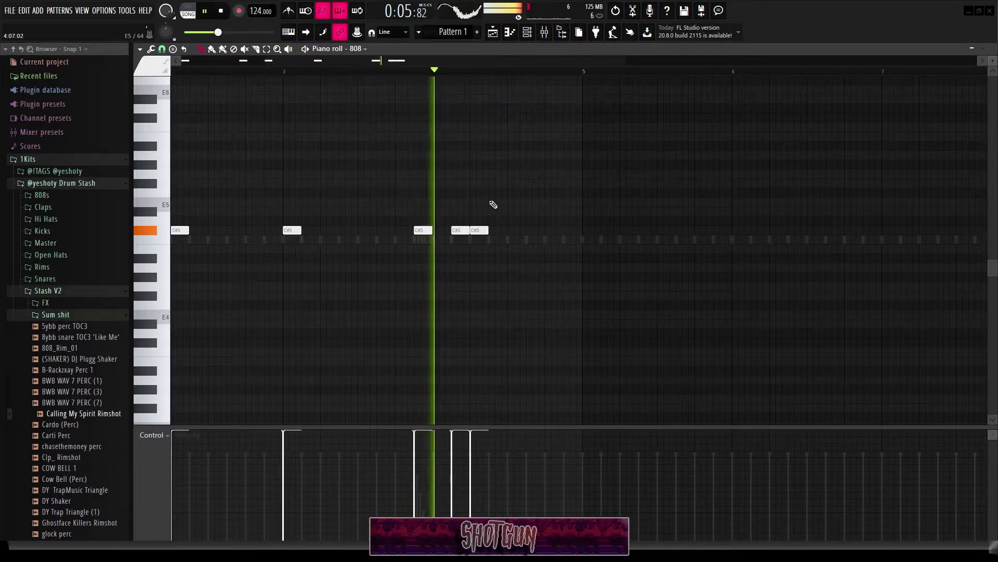
scroll(541, 234, "up", 2)
key("space")
Step: Draw an A4 note at step 13 of bar 4 followed by a roll of three short A4 notes, and play the ending
left_click(539, 260)
left_click_drag(539, 265, 588, 268)
scroll(578, 274, "up", 2)
left_click(475, 71)
key("space")
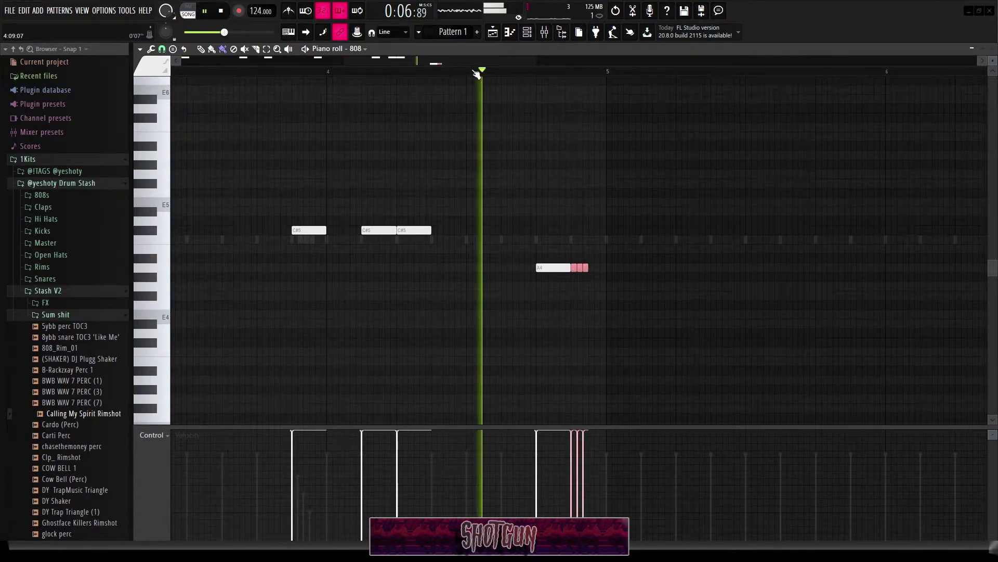
scroll(474, 104, "down", 2)
scroll(474, 104, "down", 2)
key("space")
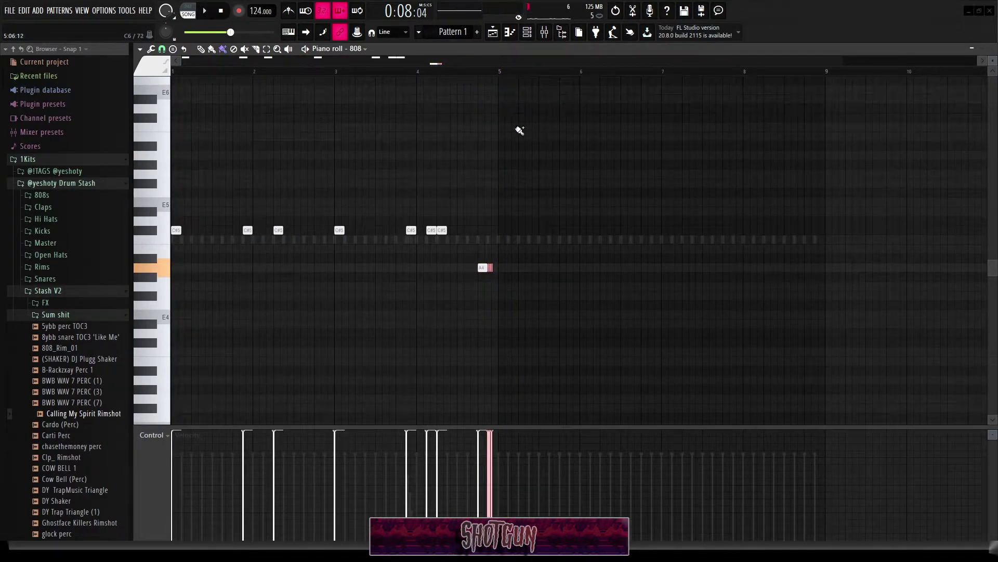
Step: Bring up the channel rack and reopen the 808 channel's piano roll
key("F7")
key("F6")
right_click(297, 285)
key("Escape")
right_click(283, 285)
left_click(323, 286)
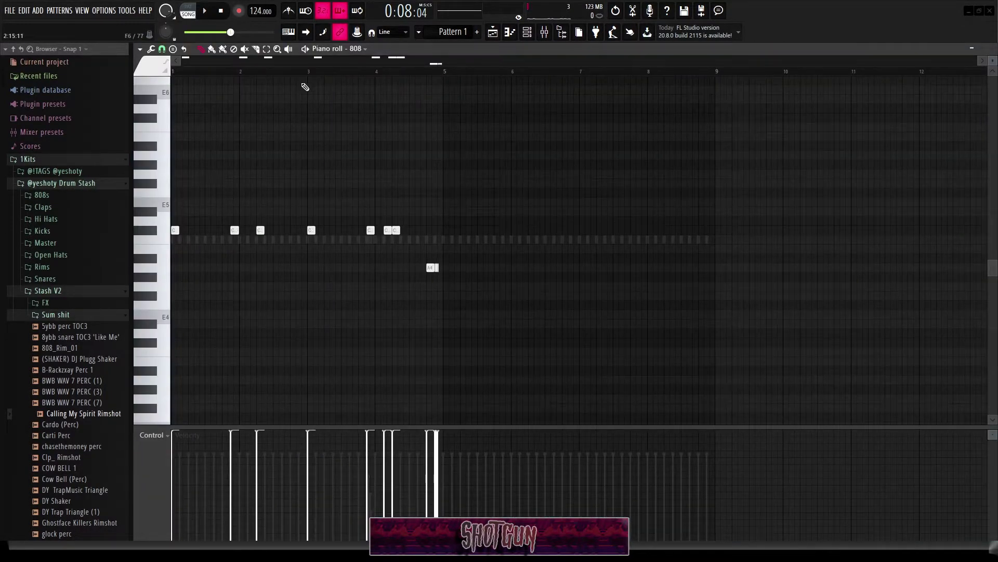
Step: Duplicate the whole four-bar 808 line into bars 5 to 8, clear the selection, and play the pattern
key("ctrl+a")
key("ctrl+b")
key("ctrl+d")
key("space")
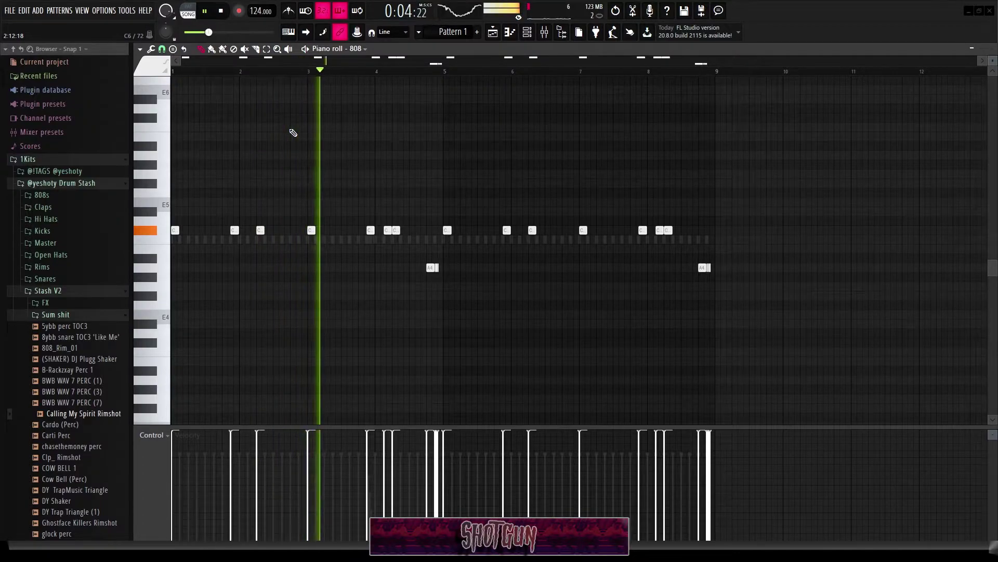
scroll(451, 191, "up", 2, "ctrl")
scroll(450, 197, "up", 1, "ctrl")
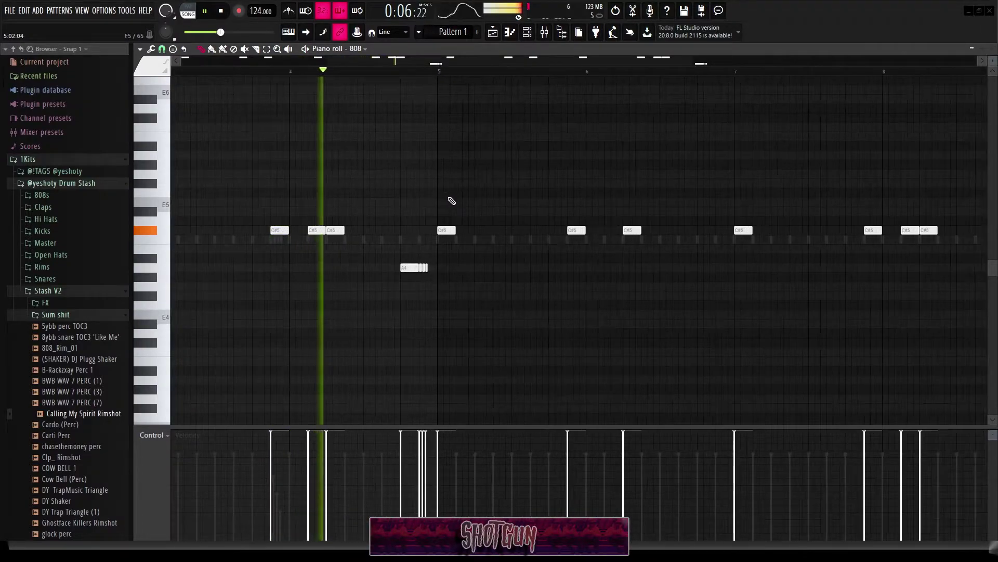
Step: Listen to the duplicated 808 line through to bar 8 and stop playback
scroll(448, 204, "up", 1, "ctrl")
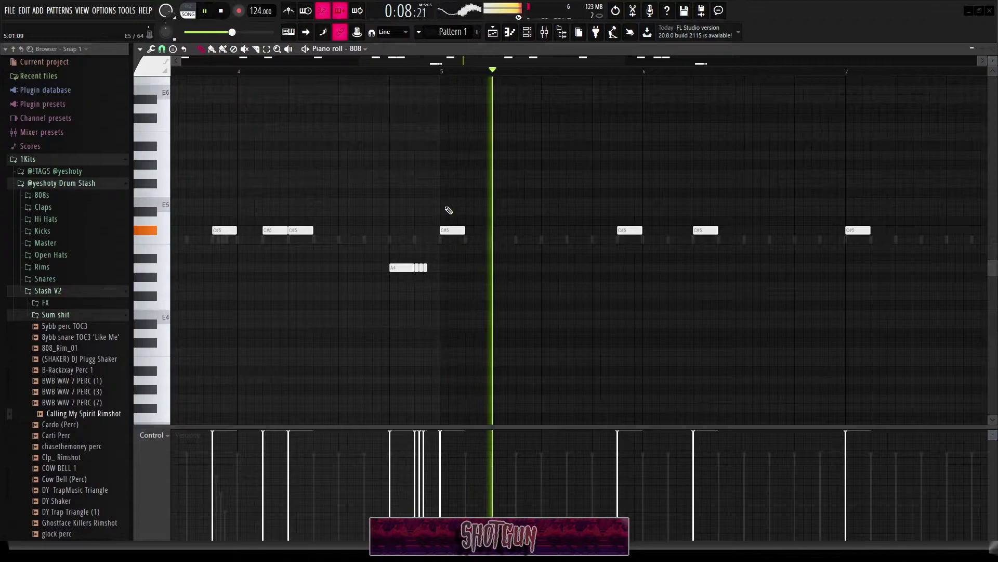
scroll(450, 210, "down", 3, "ctrl")
scroll(458, 210, "down", 1, "ctrl")
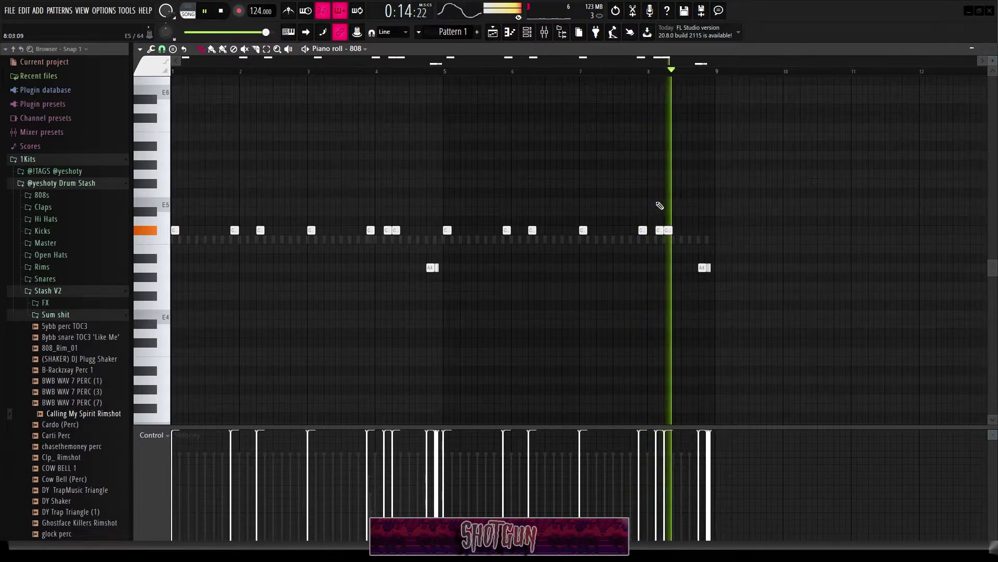
key("space")
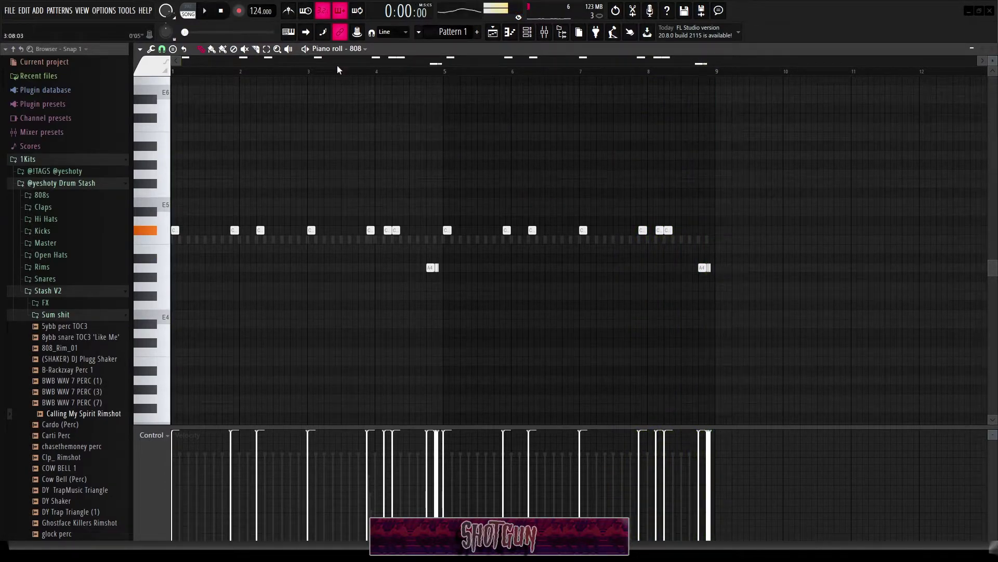
Step: Set the snap to 1/3 beat and replace the C#5 note at step 5 of bar 8 with three short triplet C#5 notes
left_click(162, 48)
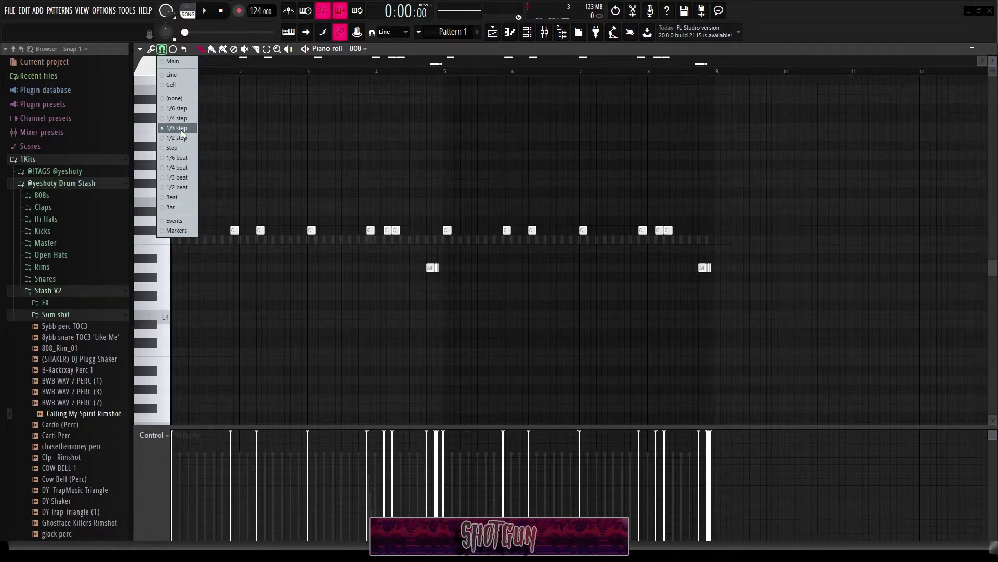
left_click(183, 179)
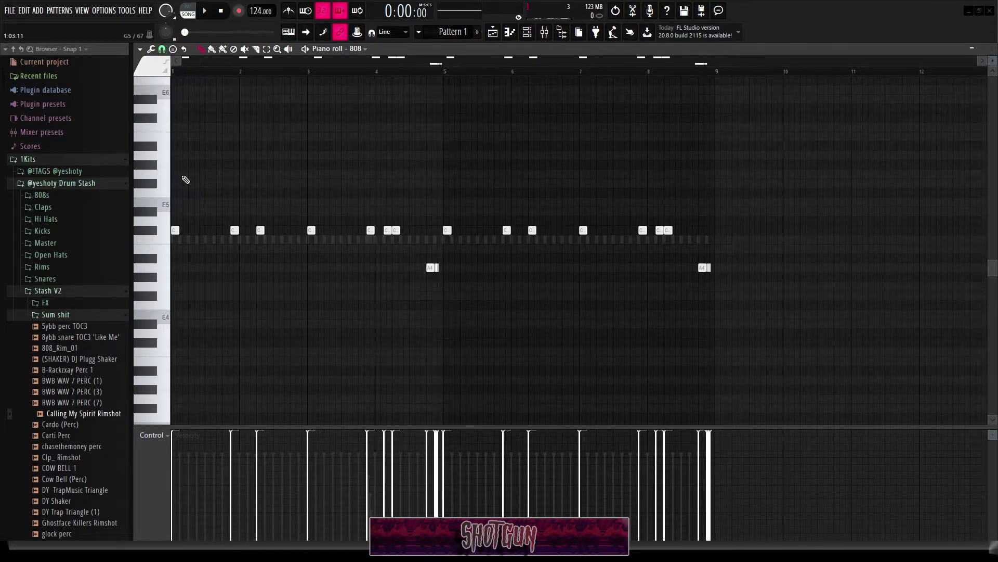
scroll(694, 238, "up", 5)
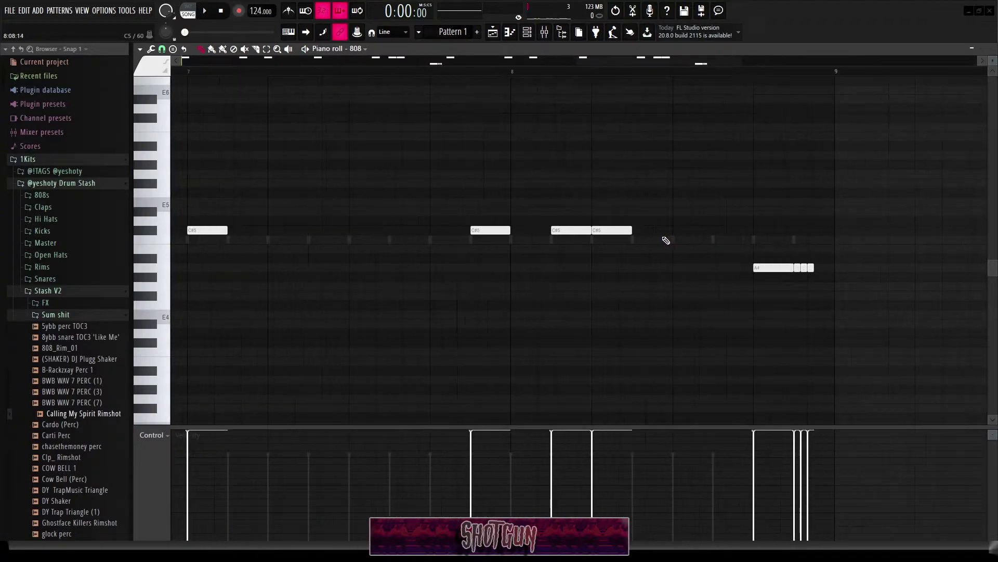
right_click(614, 233)
left_click(600, 231)
left_click(650, 231)
right_click(647, 232)
left_click_drag(633, 233, 605, 233)
left_click(625, 232)
left_click(652, 232)
Step: Continue the bar 8 triplets with three short A4 notes leading up to the long A4 at step 13
left_click(681, 268)
left_click(705, 269)
left_click(729, 269)
scroll(673, 229, "down", 3)
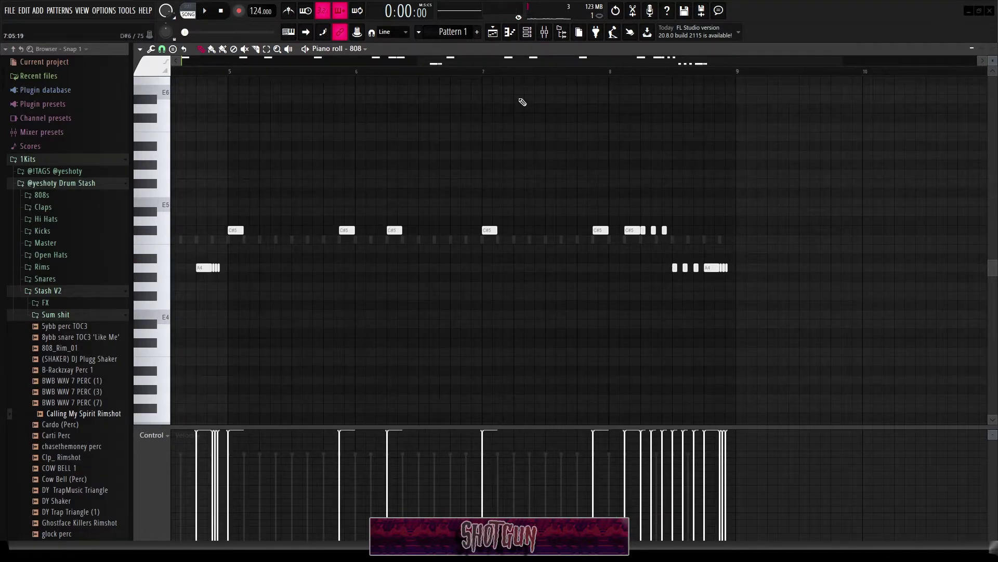
Step: Play the 808 line from bar 5 through the new triplet ending and stop playback
left_click(231, 73)
key("space")
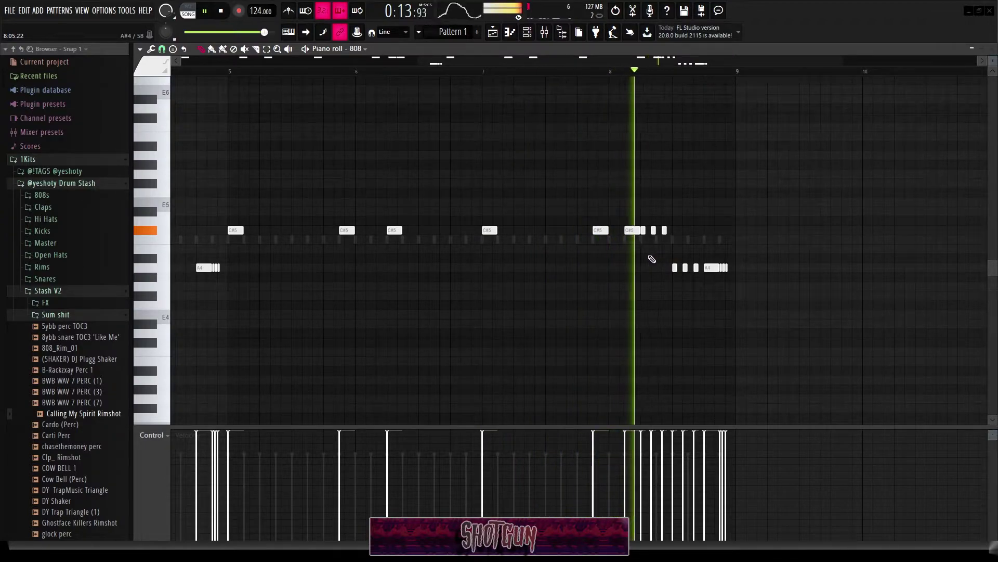
scroll(602, 266, "down", 3)
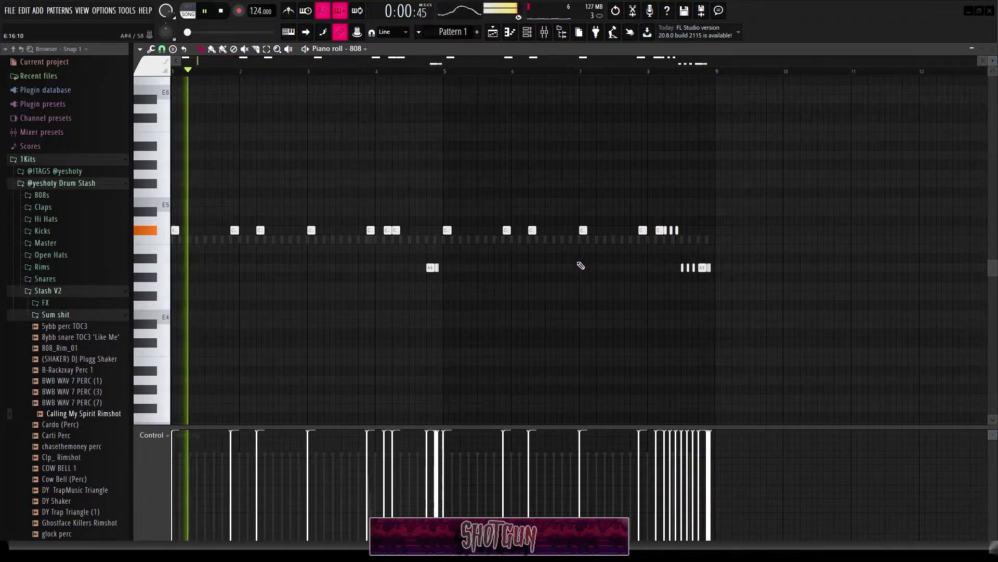
key("space")
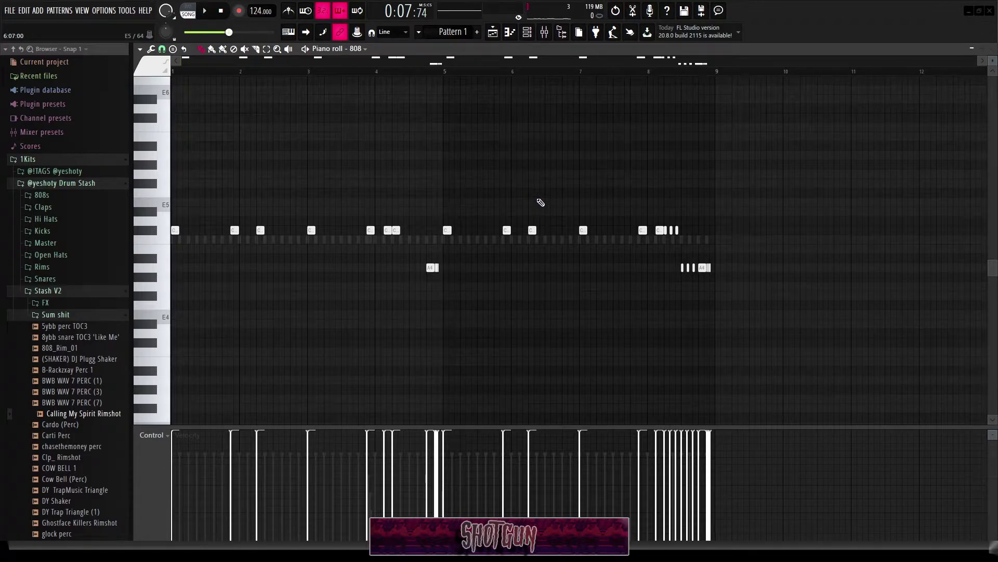
Step: Set the snap to 1/3 step and inspect the short notes at the end of bar 8
left_click_drag(719, 77, 163, 95)
left_click(372, 74)
scroll(713, 285, "up", 5)
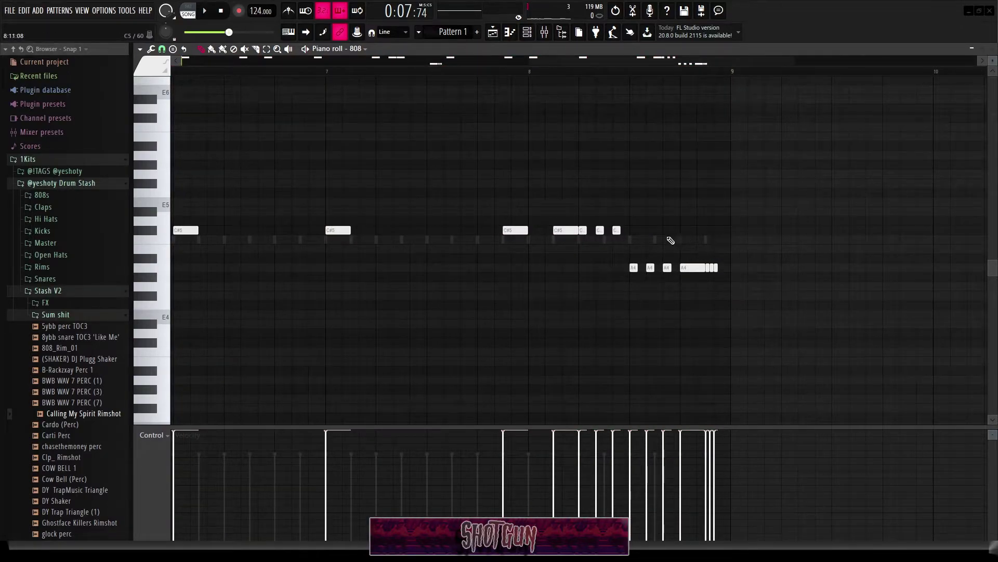
left_click(161, 49)
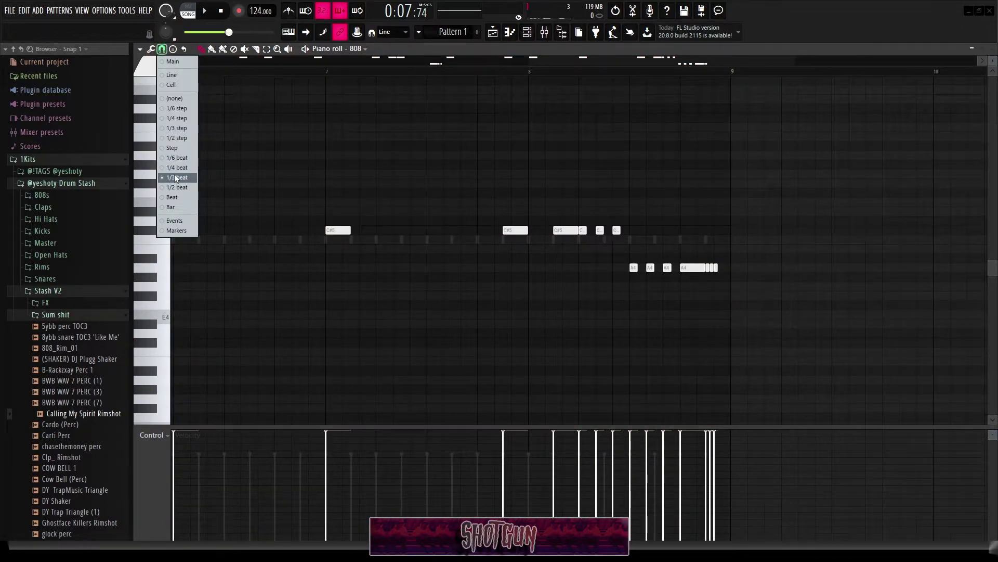
left_click(189, 128)
scroll(742, 263, "up", 5)
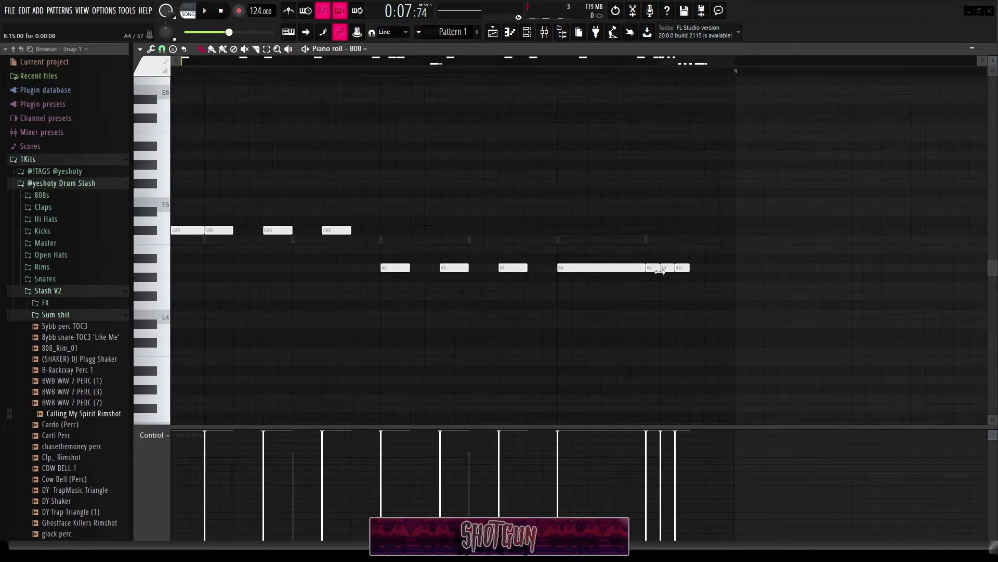
scroll(271, 130, "down", 4)
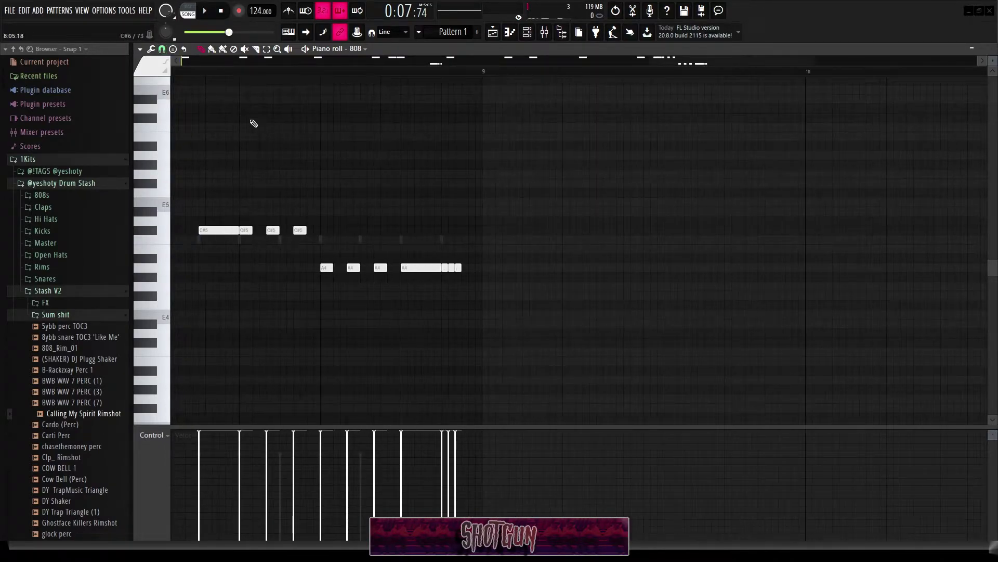
Step: Set the piano roll snap to 1/6 beat and look over the whole eight-bar 808 line
left_click(162, 49)
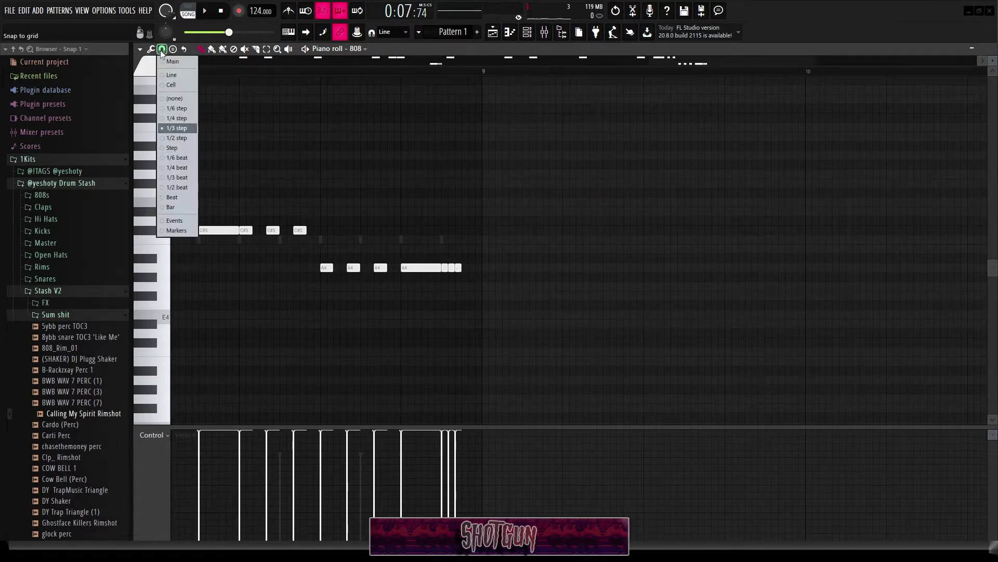
left_click(182, 157)
scroll(323, 169, "down", 3)
scroll(250, 186, "down", 2)
scroll(285, 83, "up", 2)
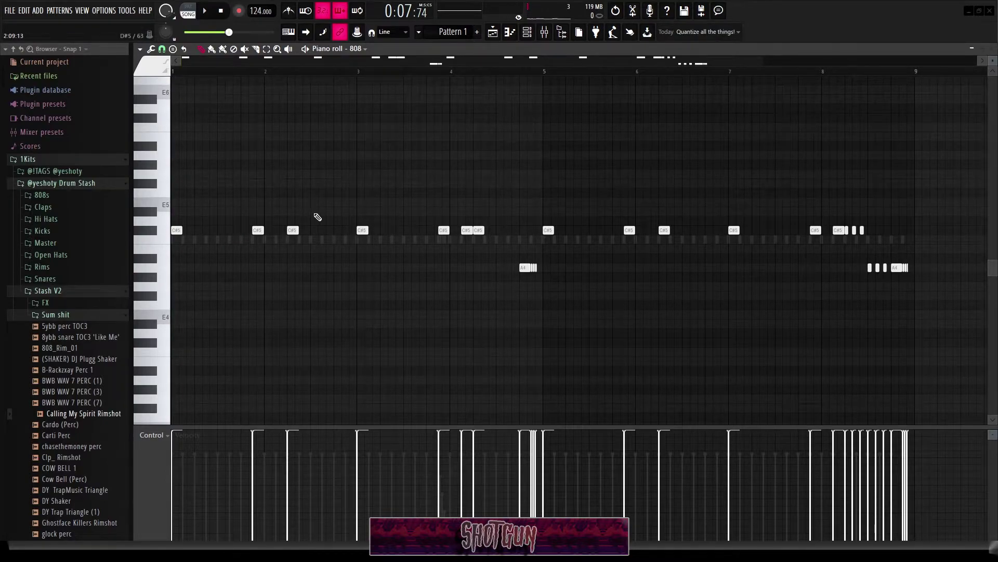
scroll(317, 216, "down", 2)
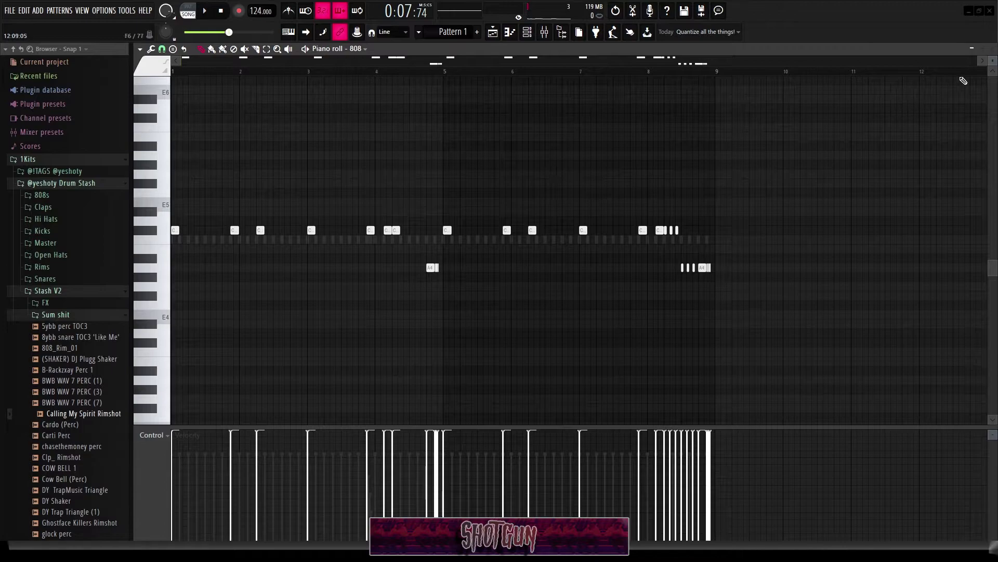
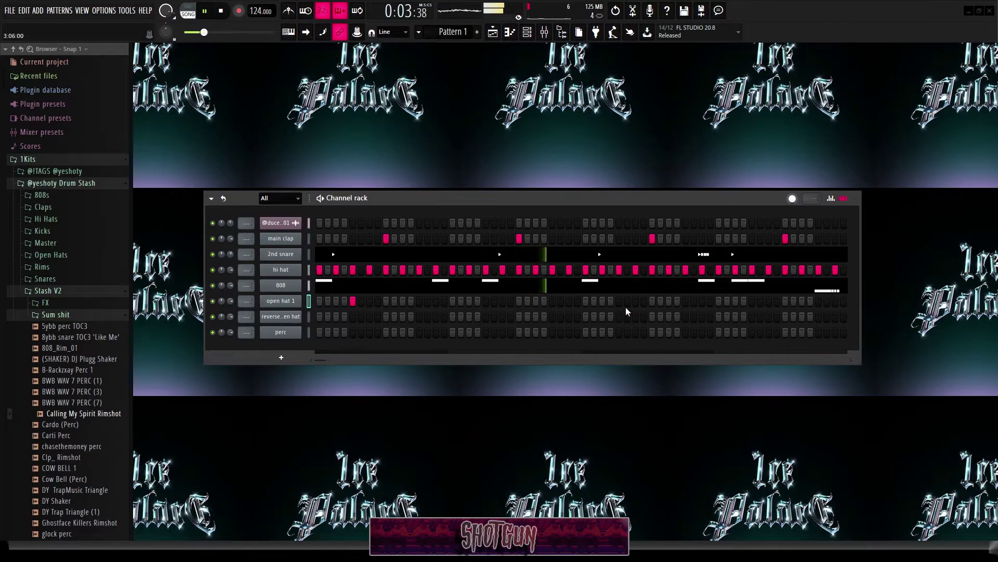
Step: Try an open hat 1 hit on step 5 of bar 3 and listen to it in the pattern
left_click(619, 301)
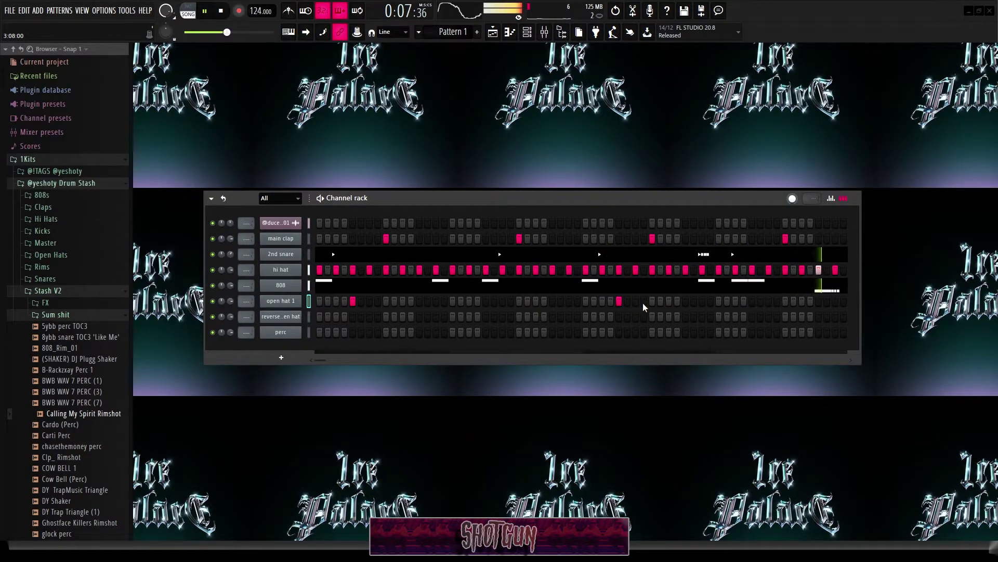
key("space")
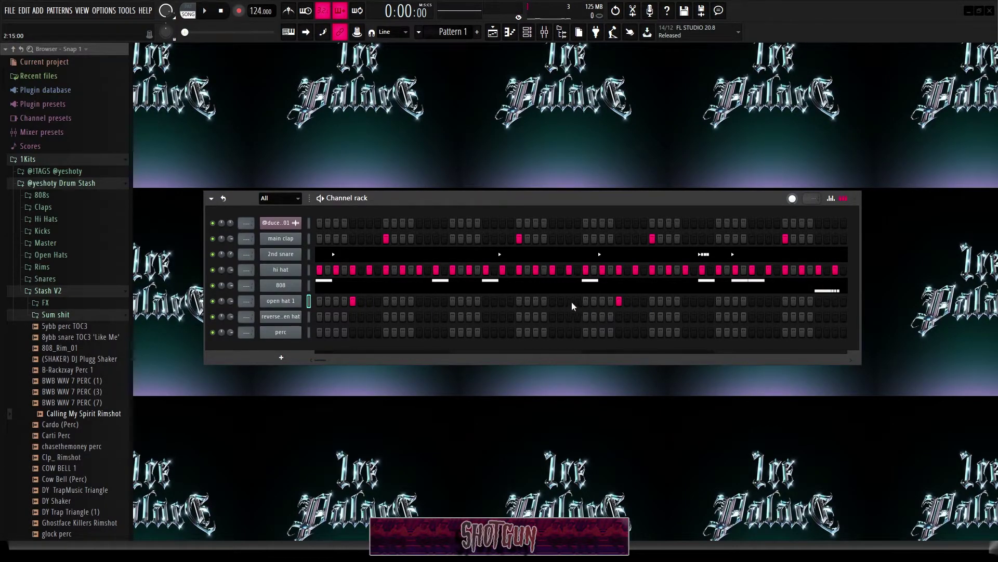
left_click(623, 300)
Step: Open the open hat 1 channel's piano roll, duplicate its two-bar pattern into bars 3 and 4, and clear the selection
right_click(282, 304)
left_click(344, 299)
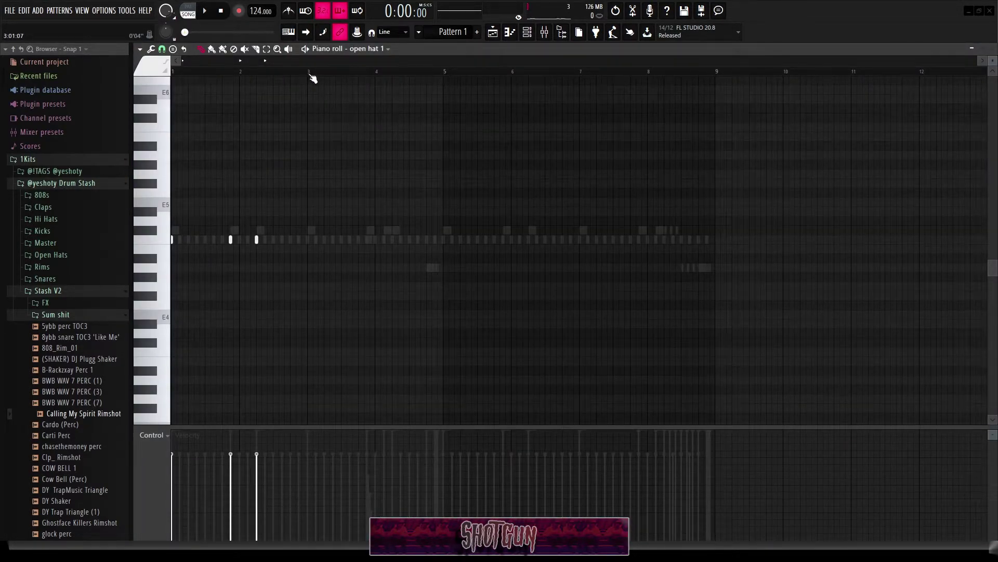
left_click_drag(312, 77, 173, 110)
key("ctrl+b")
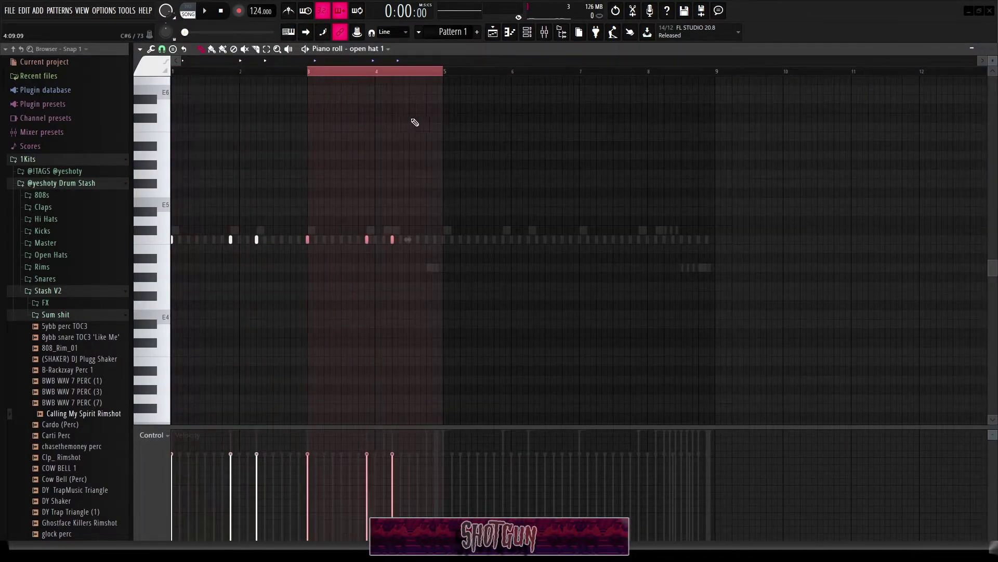
left_click(420, 76)
scroll(328, 215, "up", 1)
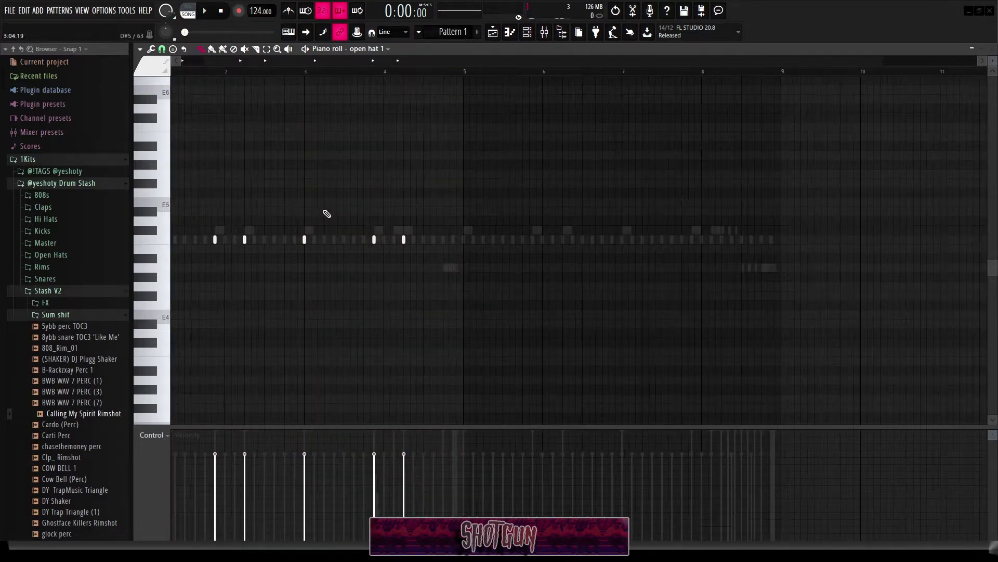
Step: Delete the open hat hit at step 15 of bar 3 and duplicate the four-bar pattern into bars 5 to 8
right_click(375, 240)
scroll(376, 187, "down", 1)
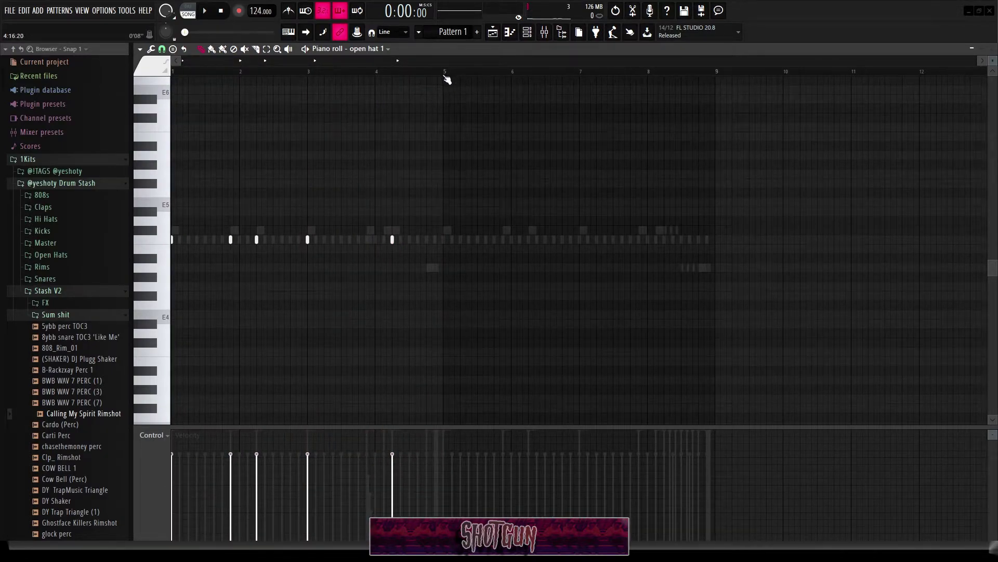
left_click_drag(446, 77, 173, 78)
key("ctrl+b")
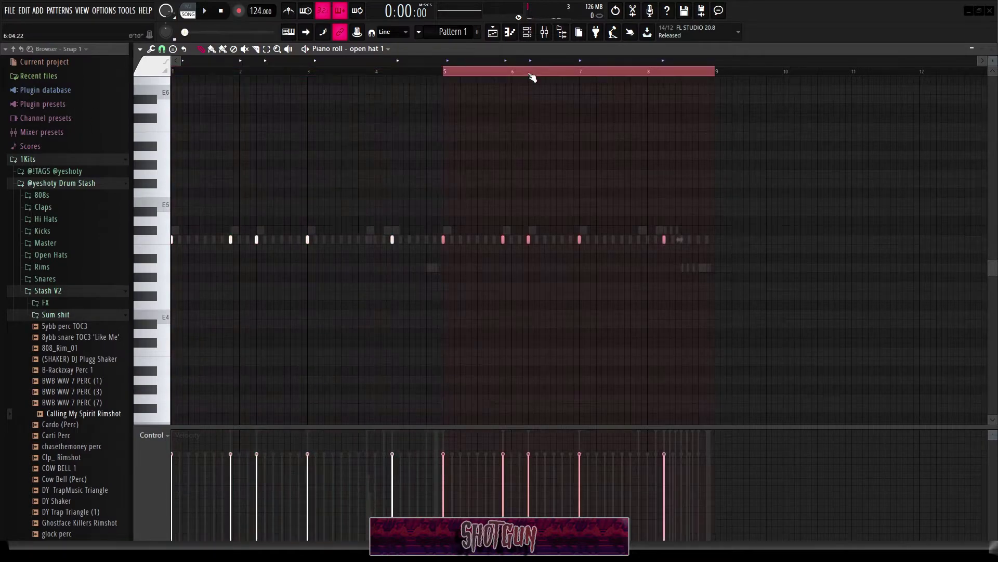
left_click(531, 76)
left_click_drag(531, 76, 171, 91)
key("ctrl+b")
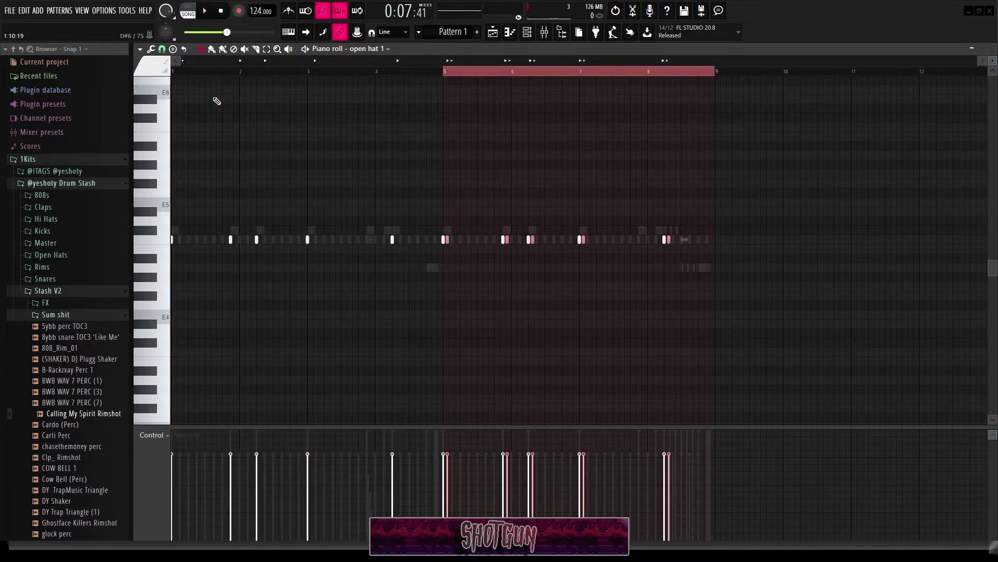
left_click(455, 78)
Step: Add a C5 open hat note at step 13 of bar 1, lower its velocity to a quiet level, and play the pattern
scroll(388, 86, "up", 3)
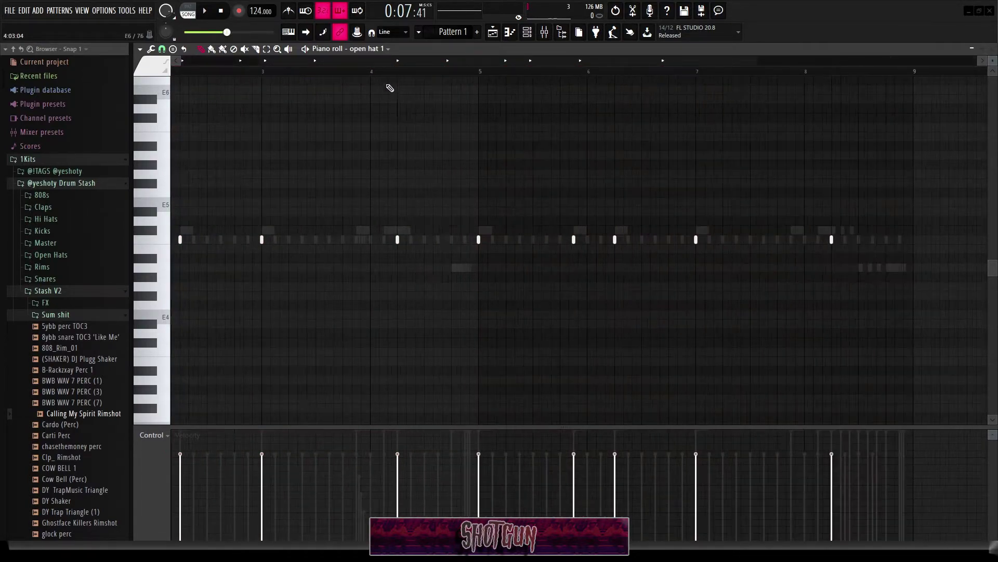
scroll(204, 150, "left", 3)
scroll(212, 155, "up", 3)
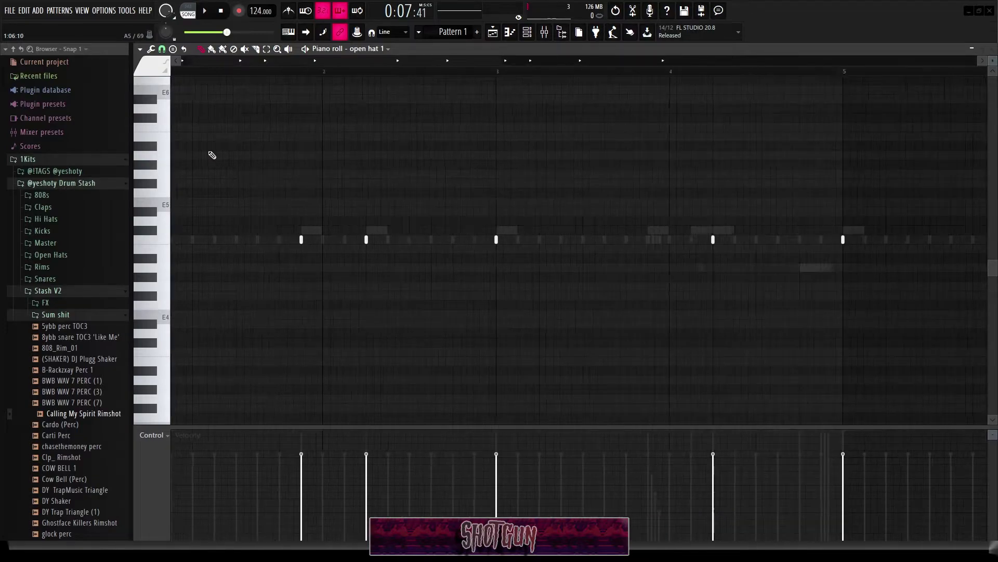
left_click(297, 240)
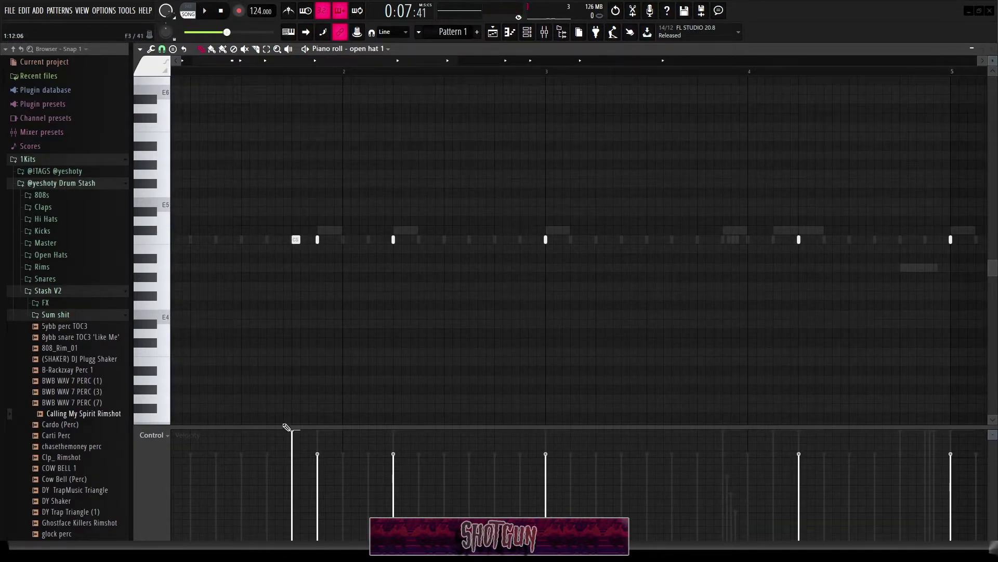
left_click_drag(290, 428, 292, 517)
key("space")
key("space")
key("space")
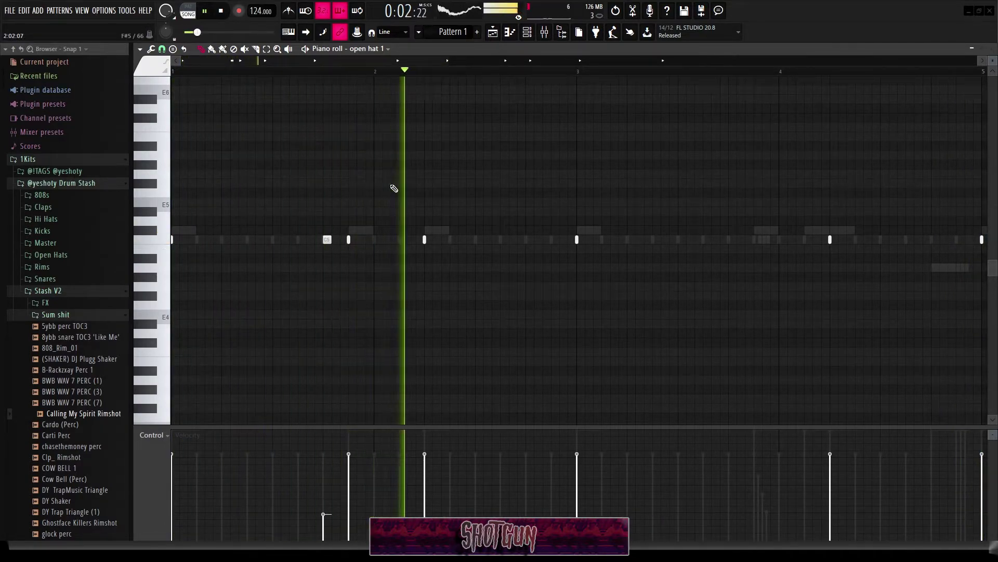
Step: Try a quiet open hat note at step 3 of bar 4
scroll(370, 232, "down", 2)
scroll(553, 270, "up", 2)
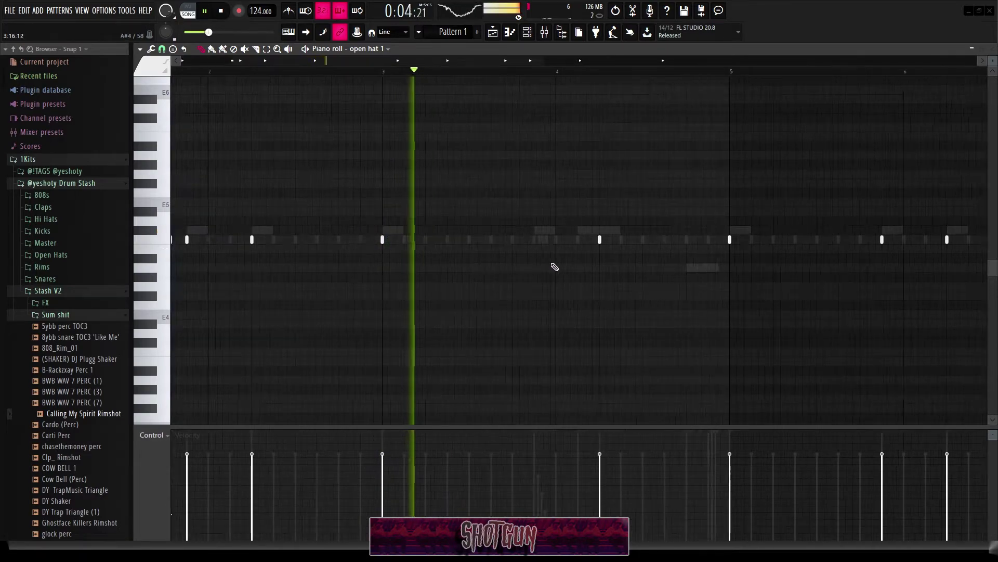
left_click(586, 239)
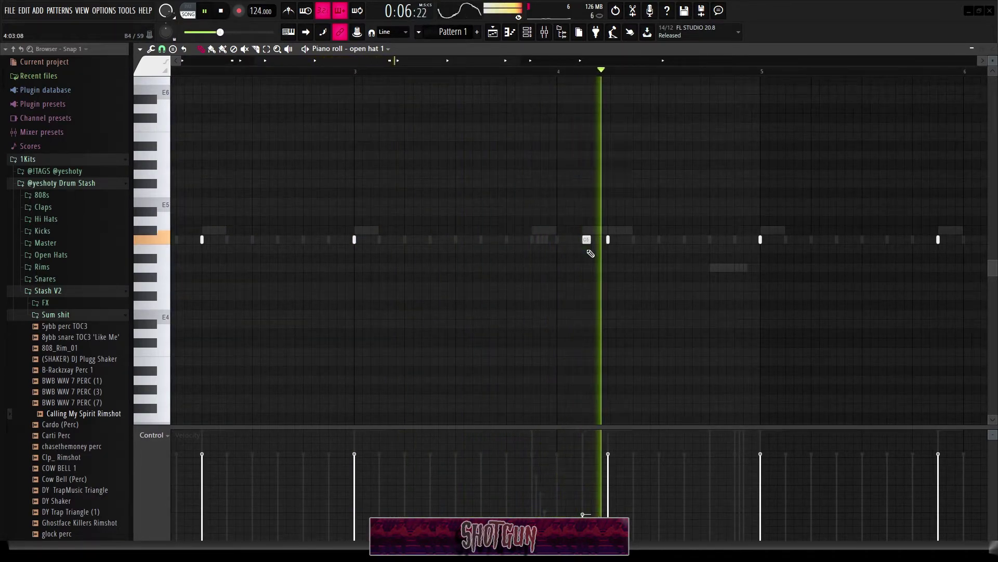
scroll(575, 263, "down", 3)
scroll(551, 273, "down", 2)
key("space")
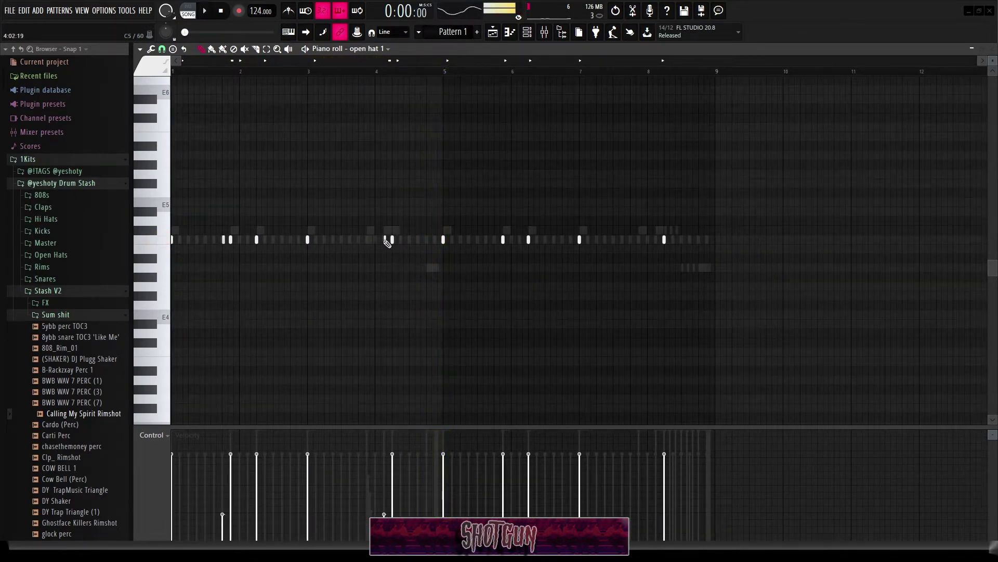
right_click(385, 239)
Step: Add a quiet C5 open hat note at step 3 of bar 2
scroll(208, 250, "up", 3)
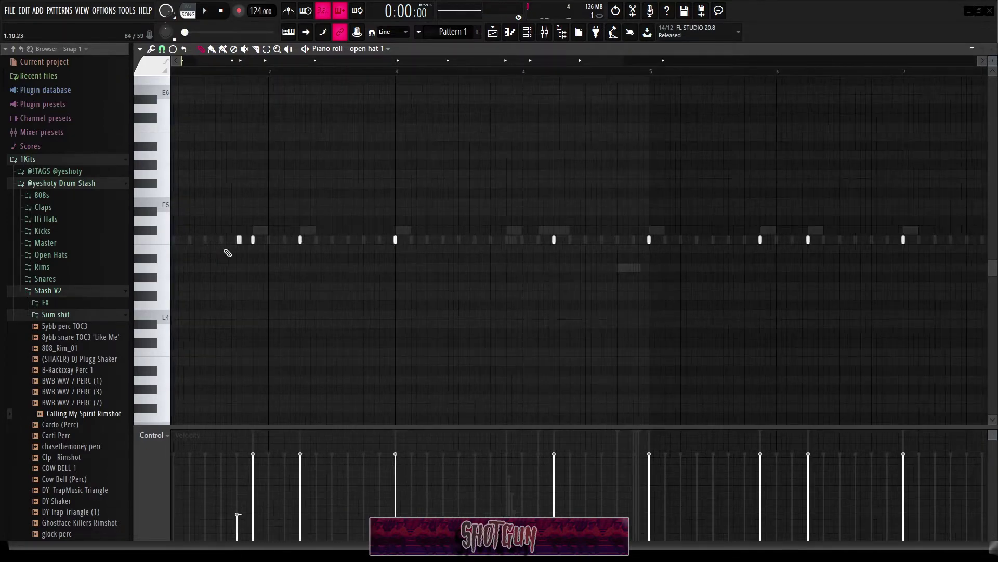
left_click(295, 239)
scroll(237, 251, "up", 2)
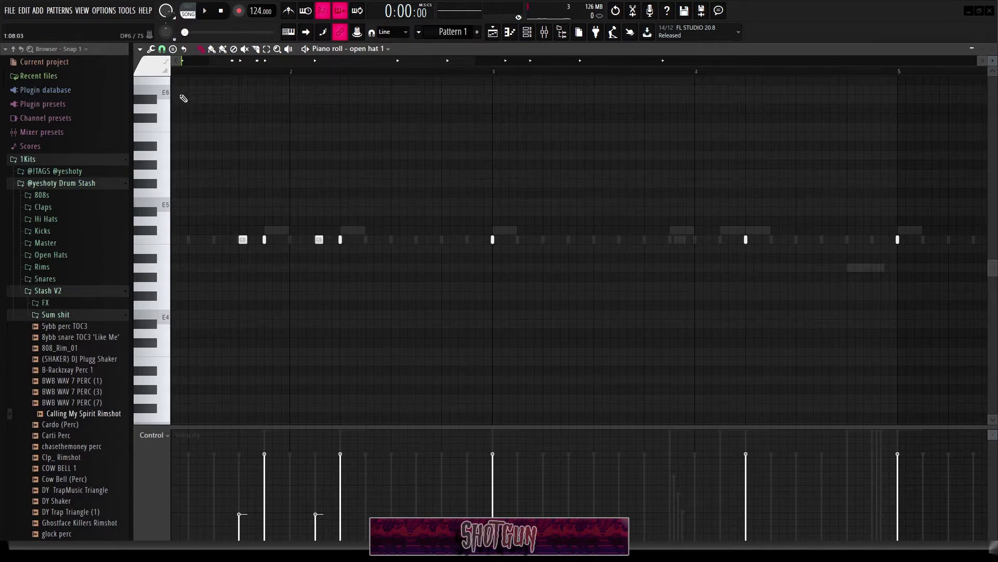
Step: Play the pattern and delete the quiet open hat note at step 3 of bar 2
key("space")
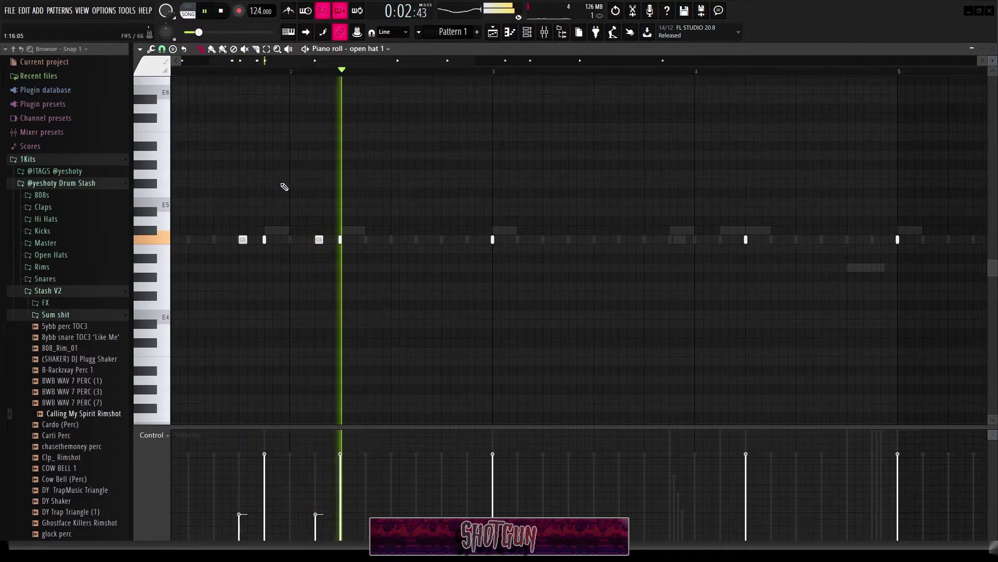
scroll(299, 229, "down", 2)
key("space")
right_click(285, 240)
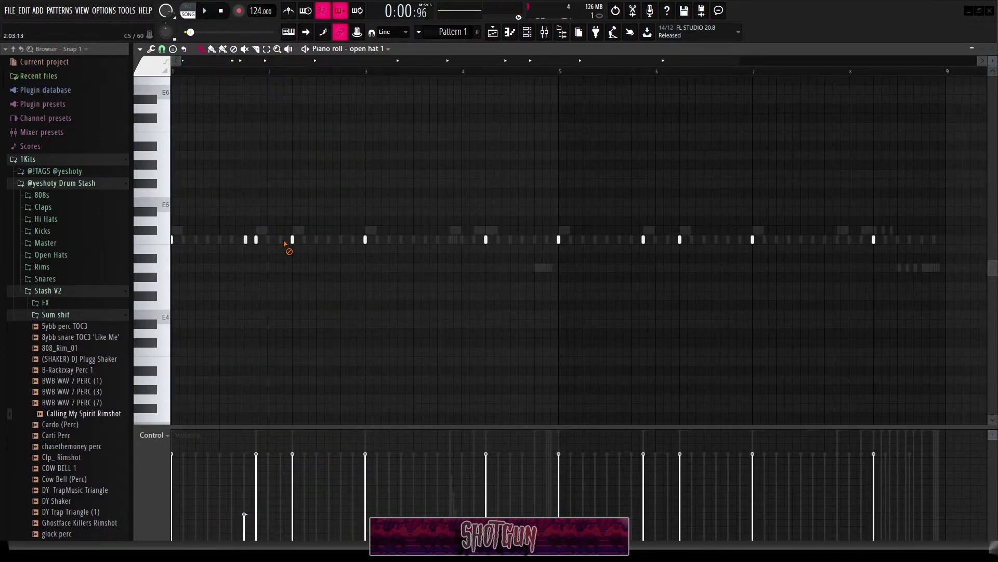
Step: Clear the open hat notes from bars 5 to 8 and select the first four bars of the pattern
scroll(289, 245, "down", 2)
left_click_drag(780, 270, 438, 193)
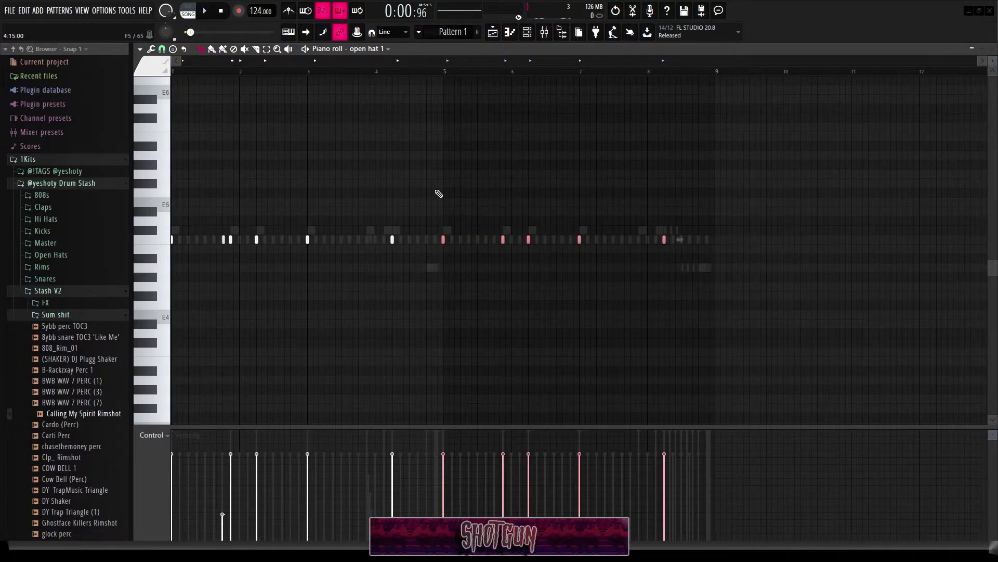
key("Delete")
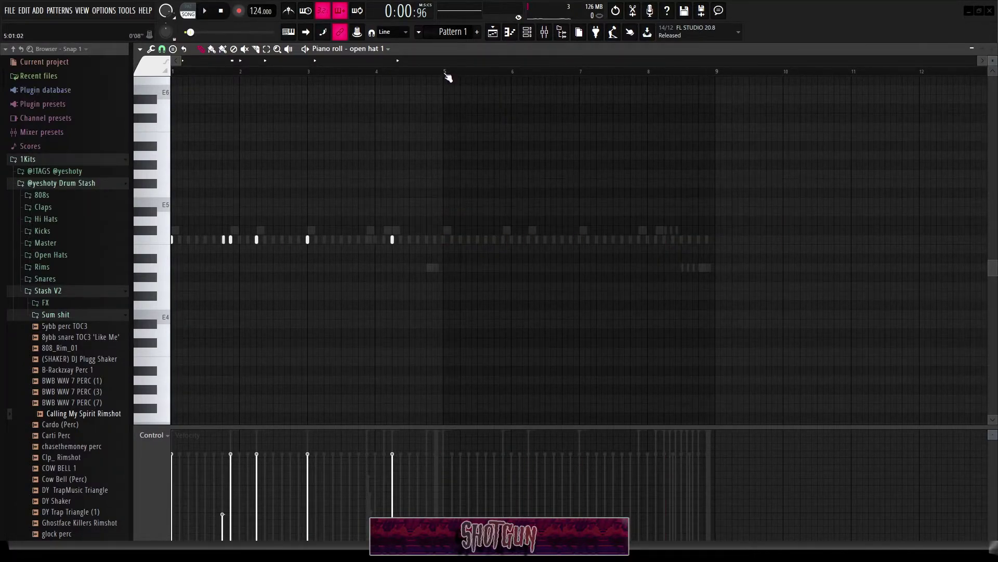
left_click_drag(446, 73, 172, 73)
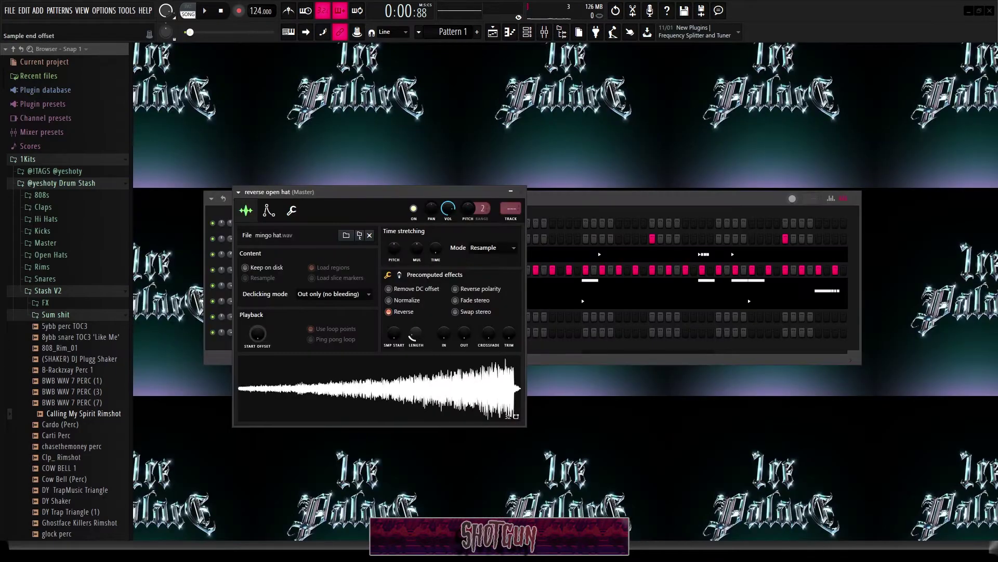
Step: Trim the sample length of the reverse open hat channel and close its settings
left_click_drag(416, 334, 413, 351)
left_click(522, 192)
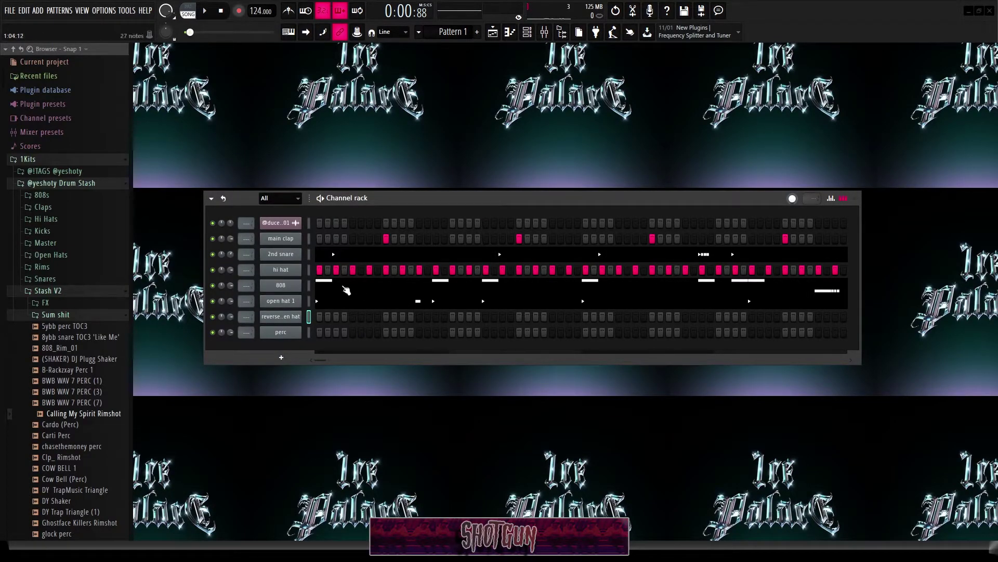
Step: Try an extra C#5 808 note at step 7 of bar 1 and play the pattern
right_click(294, 285)
left_click(324, 286)
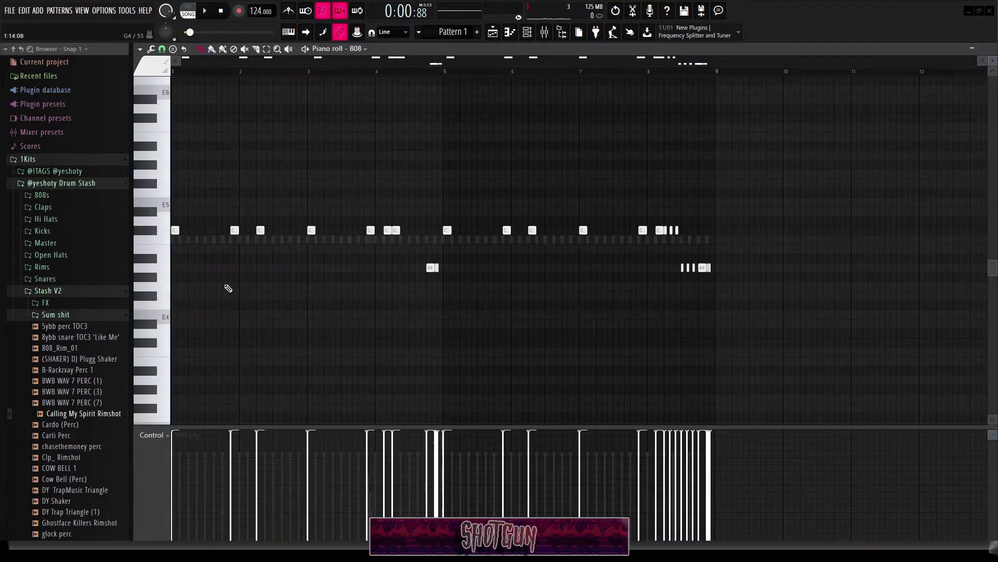
left_click_drag(202, 230, 192, 232)
left_click(201, 230)
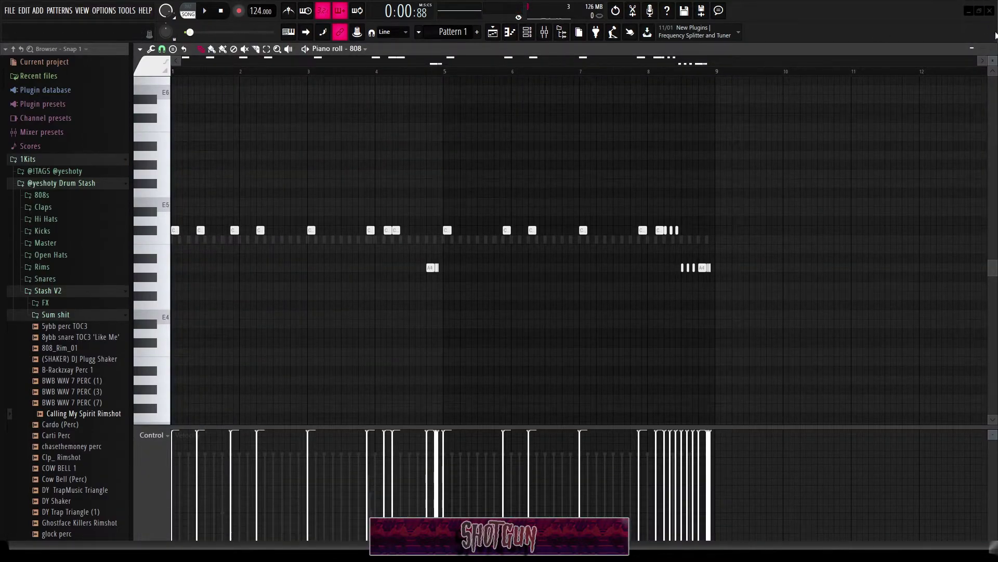
key("F7")
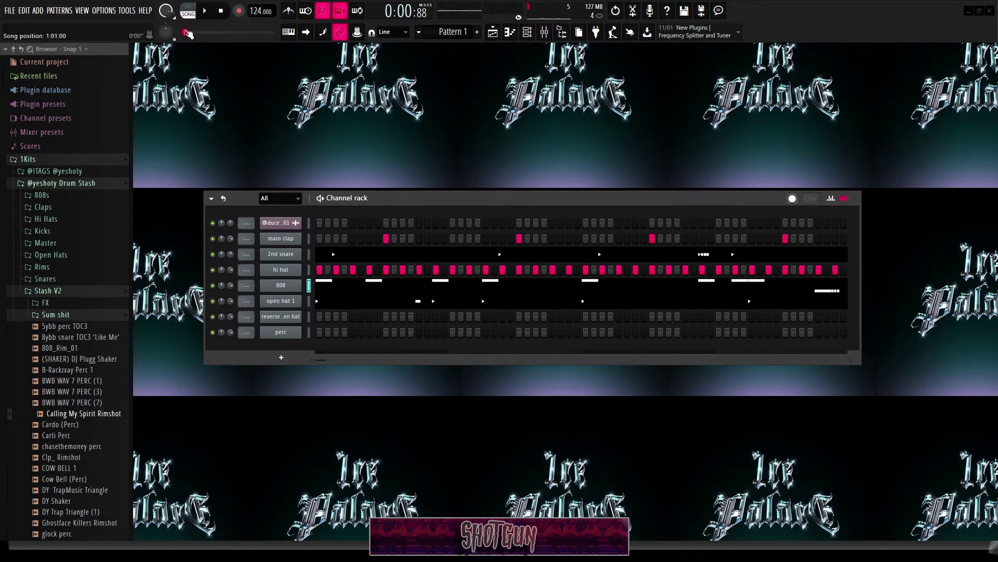
key("space")
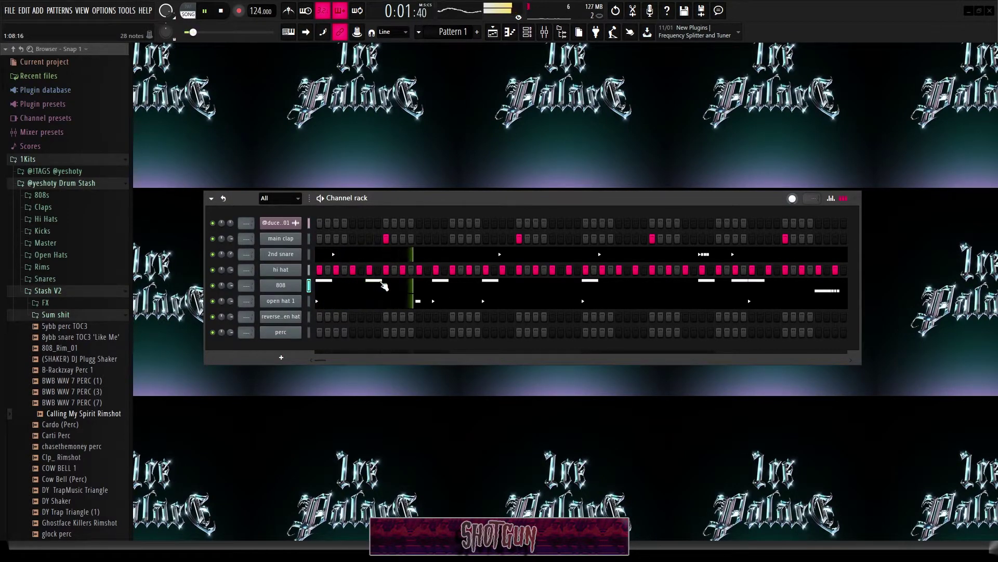
key("space")
Step: Add a reverse open hat hit at step 5 of bar 1 and undo the extra 808 note at step 7
left_click(353, 317)
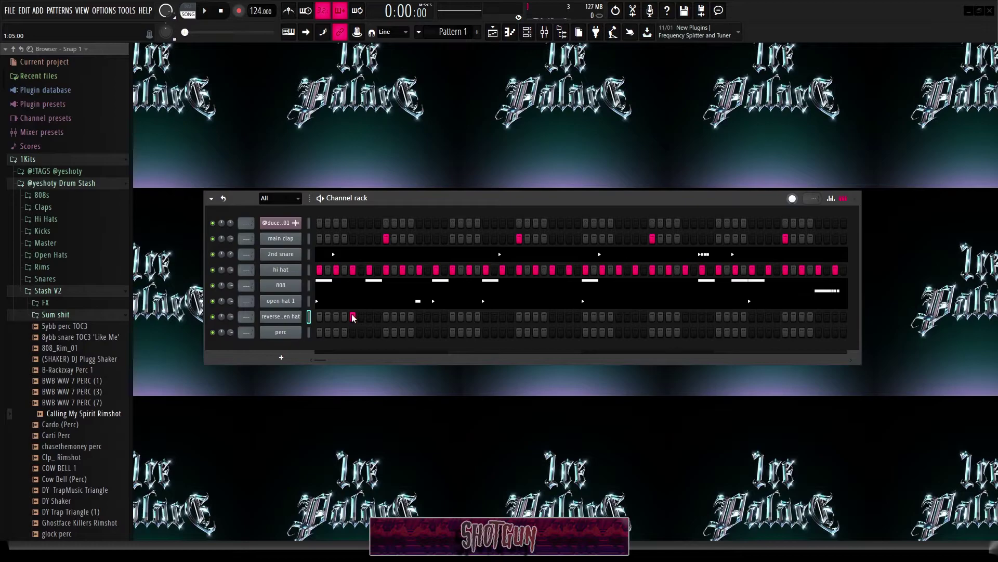
key("ctrl+z")
key("space")
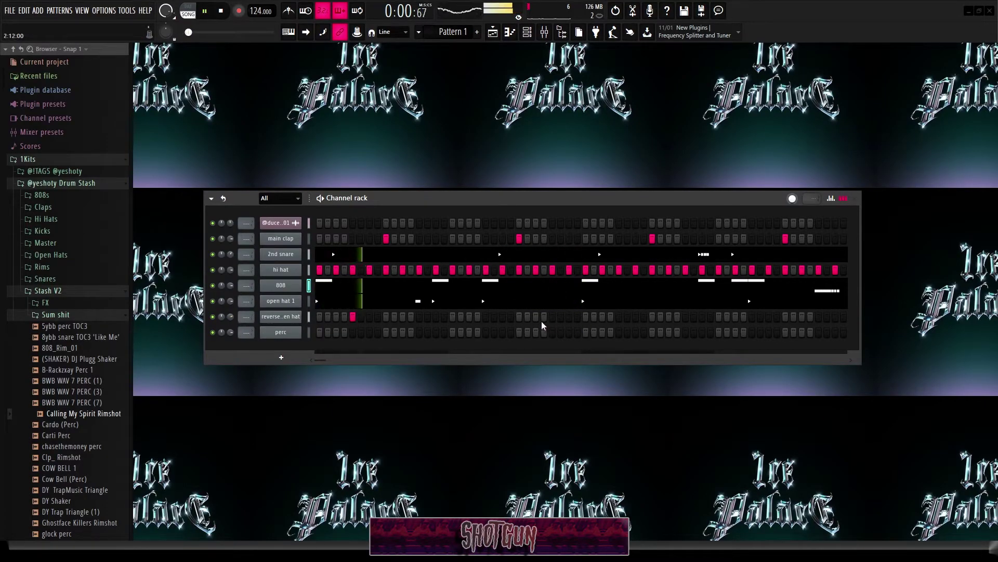
key("space")
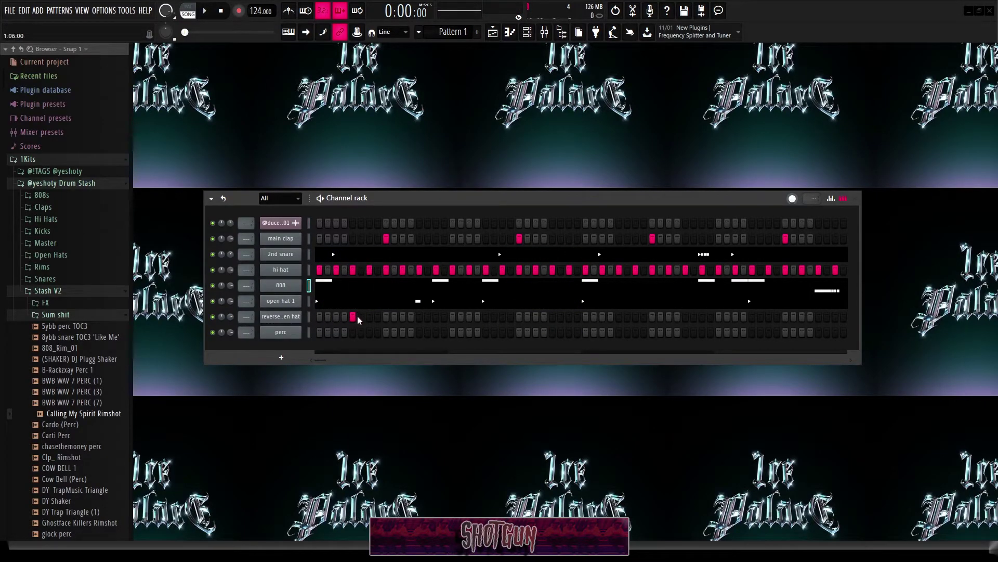
Step: Try the reverse open hat hit at step 5 of bar 2 instead of bar 1 and play the pattern
left_click(354, 316)
left_click(486, 316)
key("space")
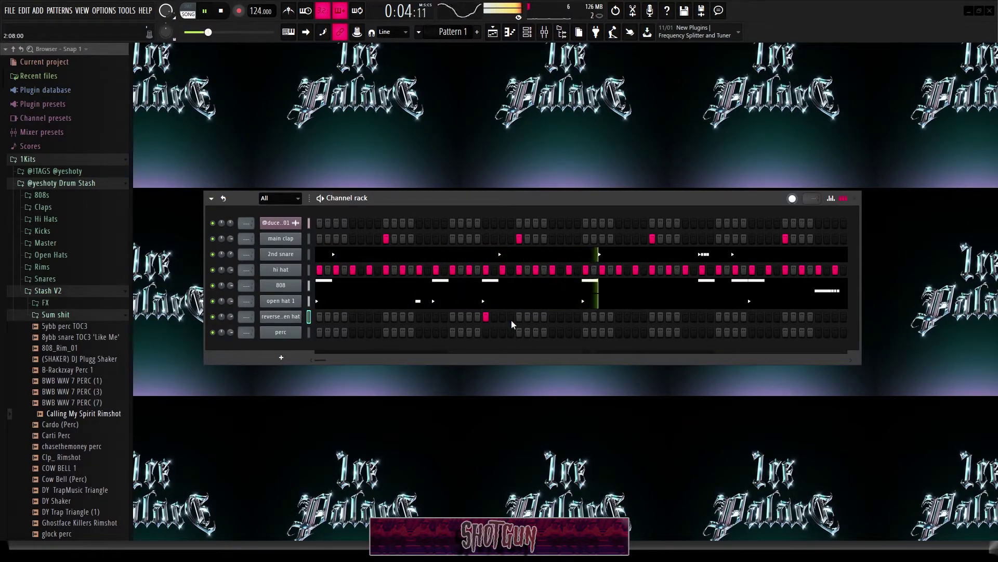
key("space")
left_click(486, 316)
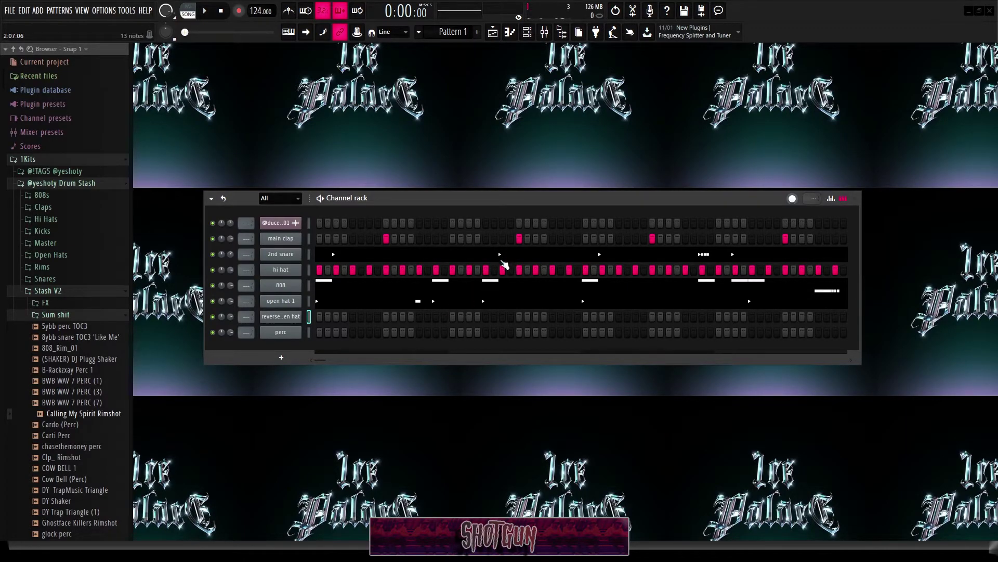
Step: Put the reverse open hat hit back at step 5 of bar 1, leaving bar 2 without one, and play the pattern
left_click(353, 317)
key("space")
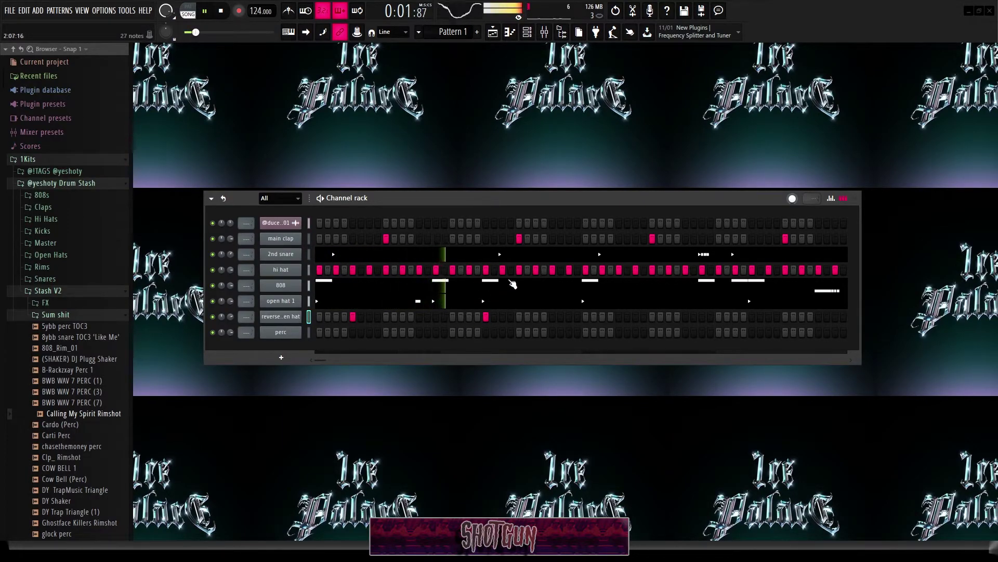
right_click(486, 317)
key("space")
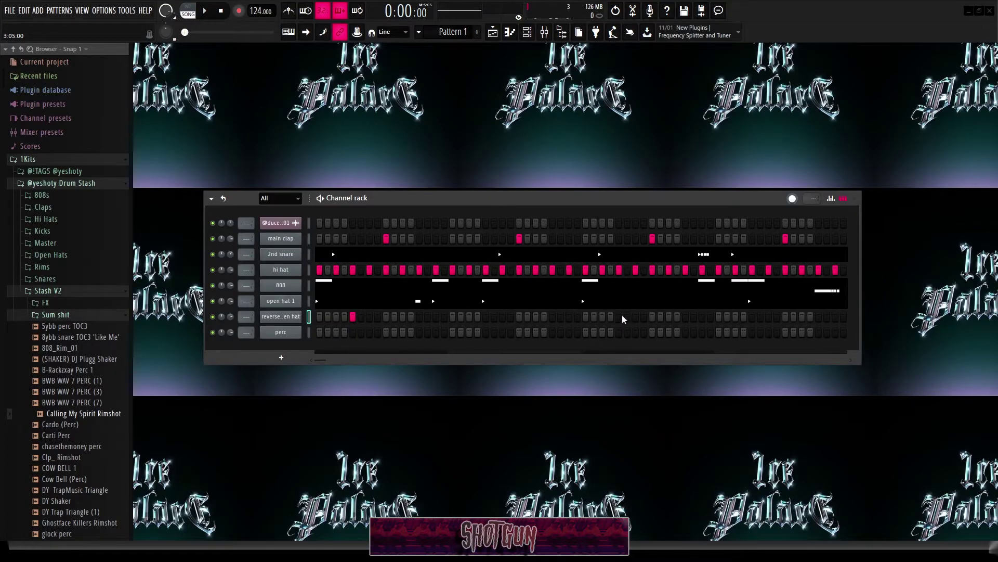
Step: Add a reverse open hat hit at step 5 of bar 3 and duplicate the first four bars into bars 5 to 8
right_click(301, 316)
left_click(314, 320)
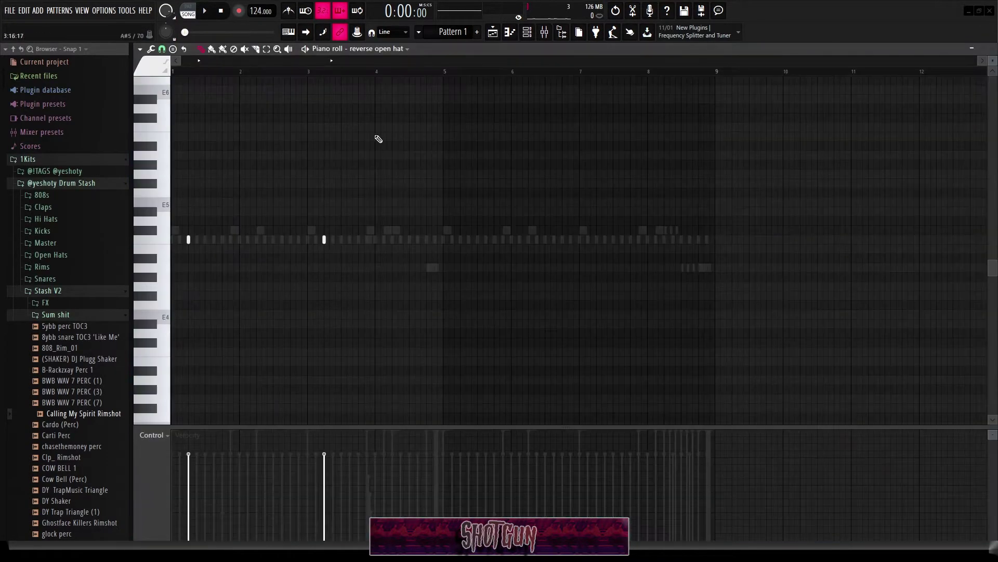
left_click_drag(446, 73, 713, 72)
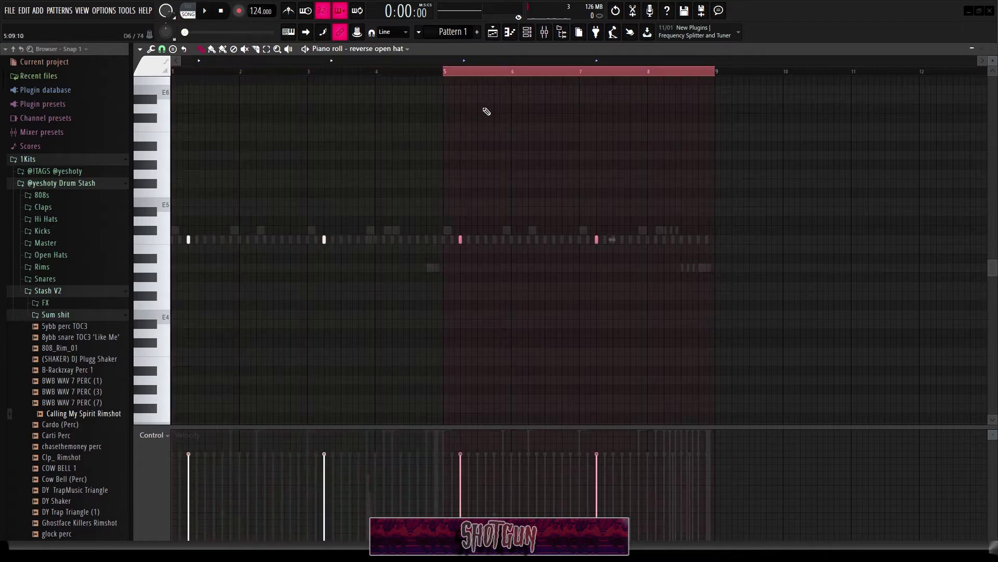
key("F7")
key("F7")
key("F7")
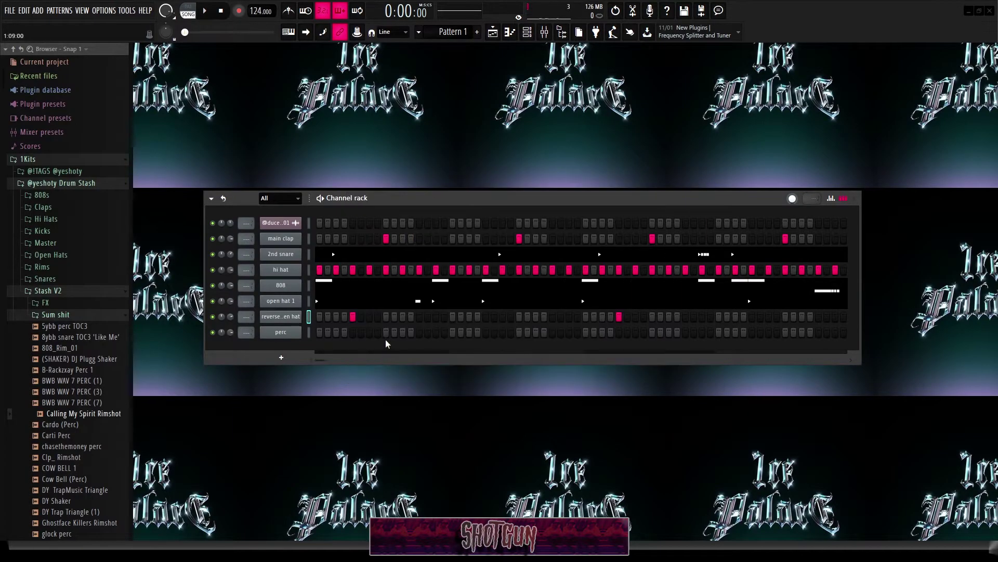
Step: Try perc hits at steps 13 and 15 of bar 1, play the pattern, and remove both hits
left_click(419, 332)
left_click(436, 331)
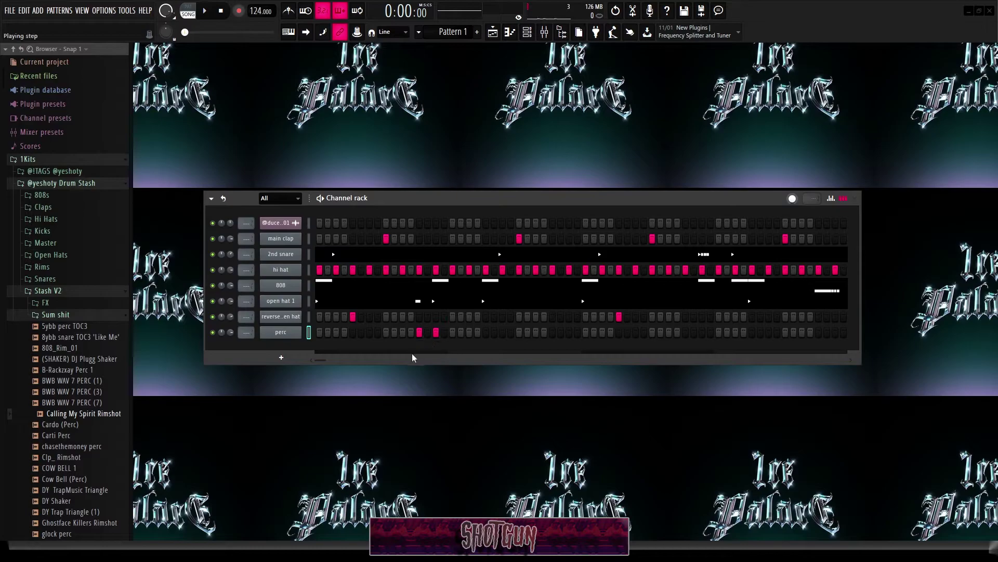
key("space")
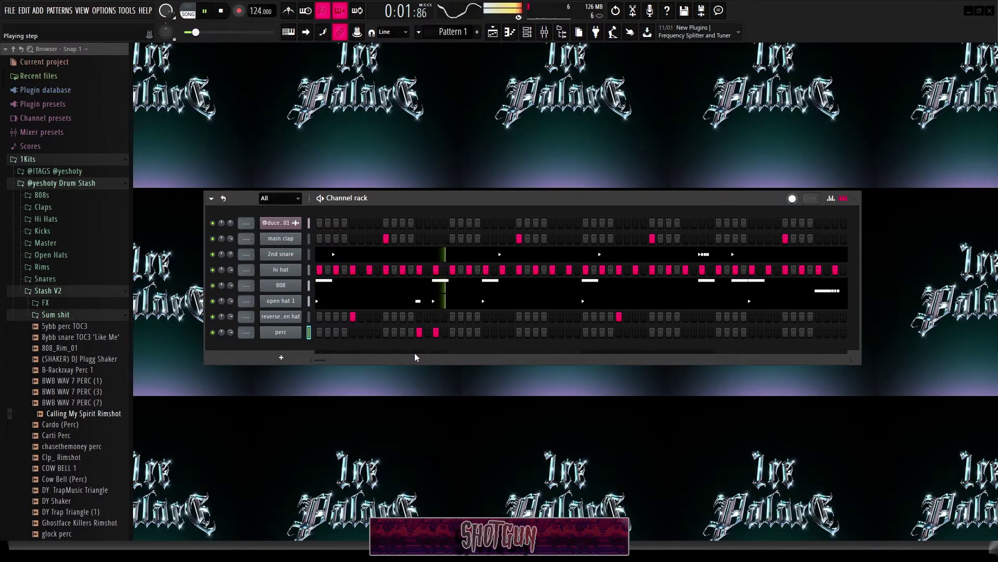
key("space")
right_click(436, 332)
right_click(419, 332)
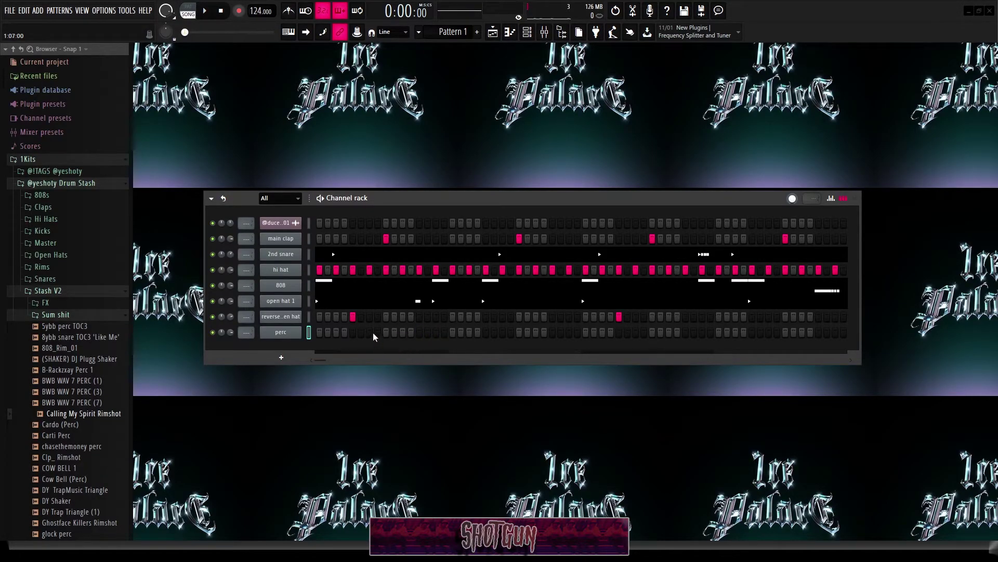
Step: Try a perc hit at step 7 and then at step 11 of bar 1 during playback
key("space")
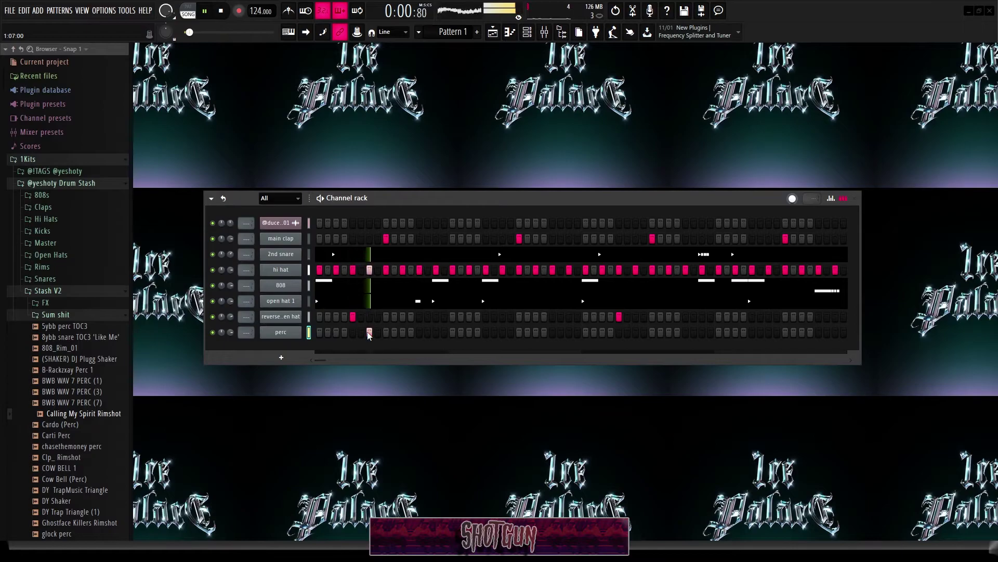
left_click(370, 332)
left_click(402, 332)
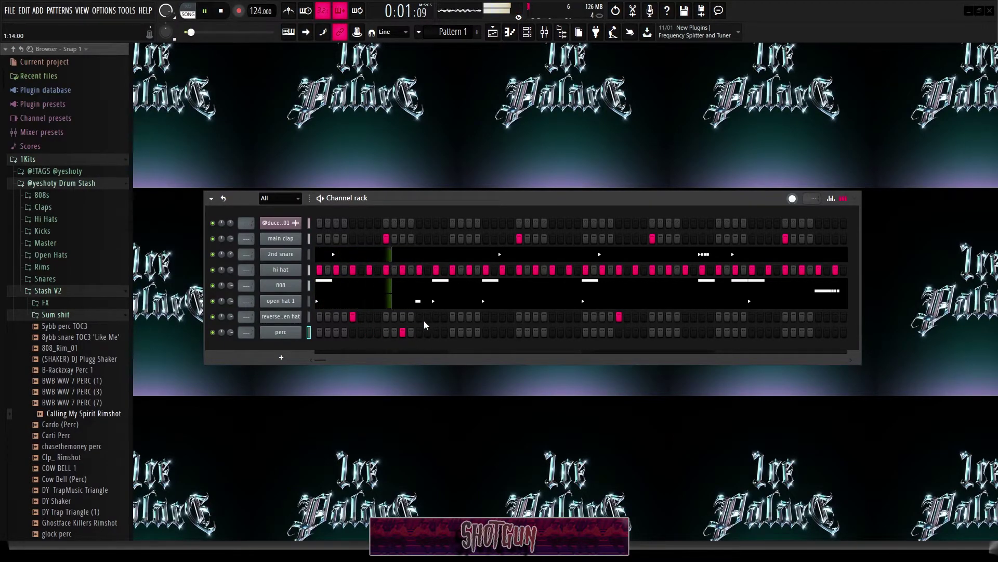
key("space")
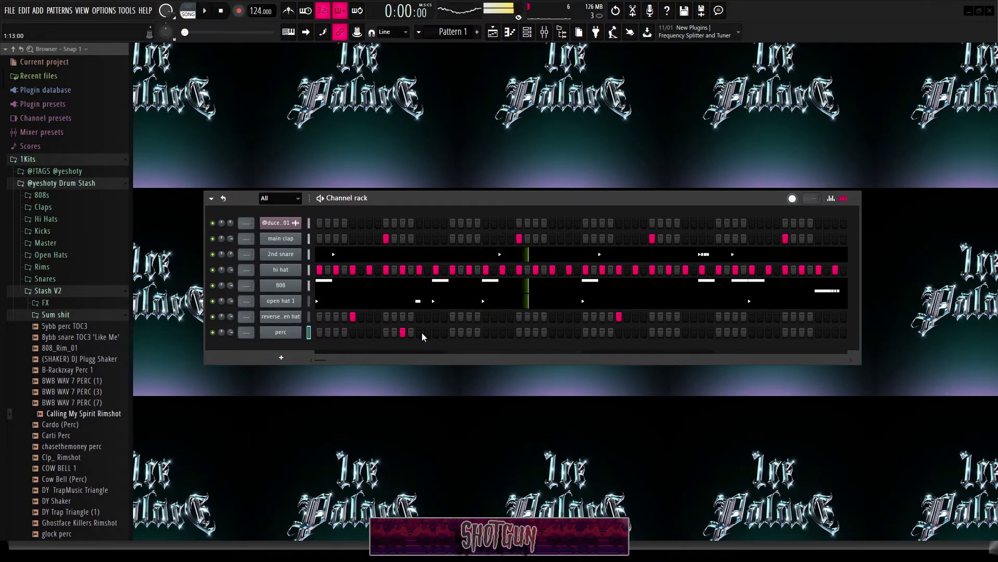
left_click(402, 331)
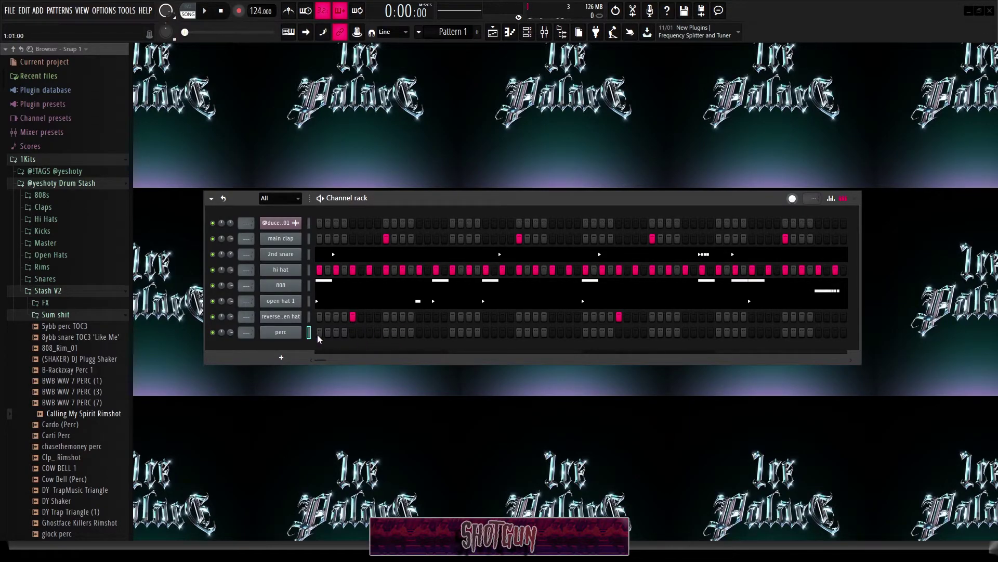
Step: Place perc hits at steps 13 and 15 of bar 1, trying hits at steps 13 and 15 of bar 3 during playback
left_click(419, 332)
key("space")
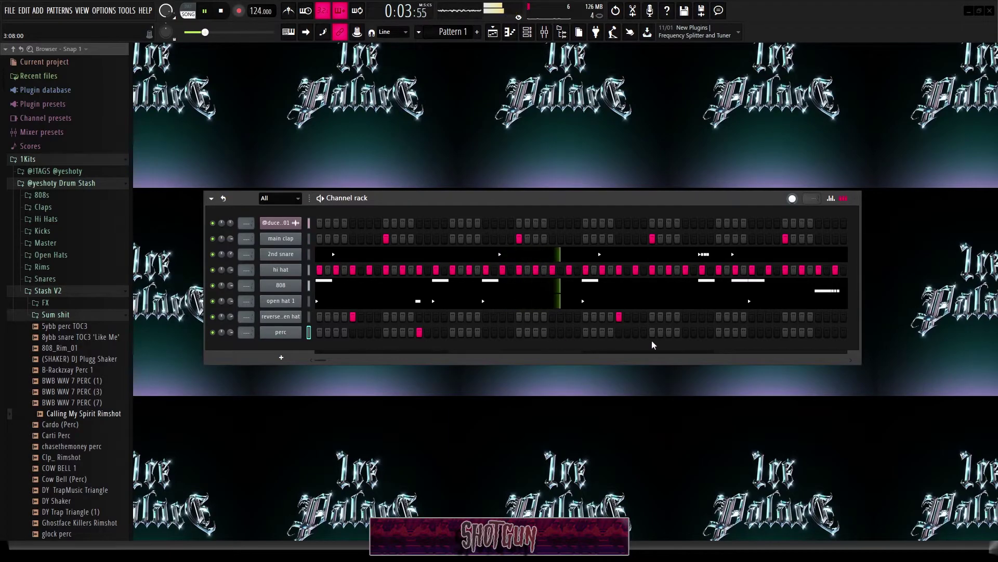
left_click(685, 332)
left_click(702, 332)
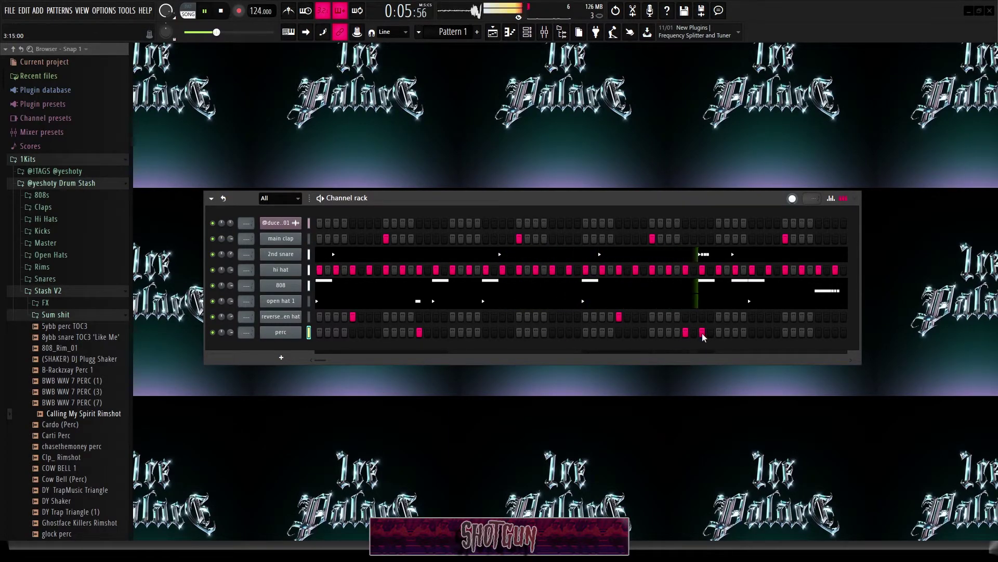
left_click(702, 332)
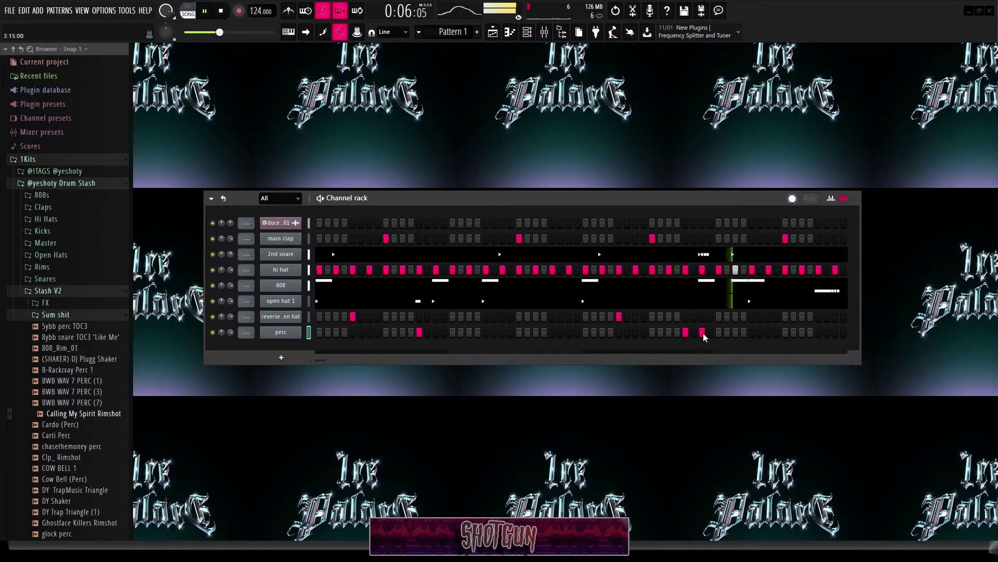
left_click(436, 333)
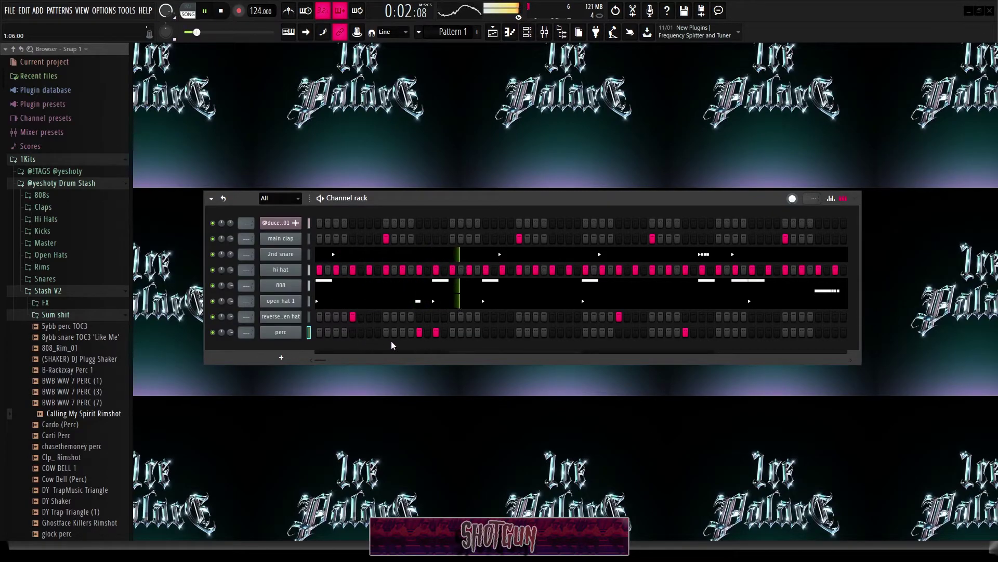
Step: Remove the perc hit at step 13 of bar 3 and duplicate the first four bars of perc into bars 5 to 8
right_click(281, 333)
key("Escape")
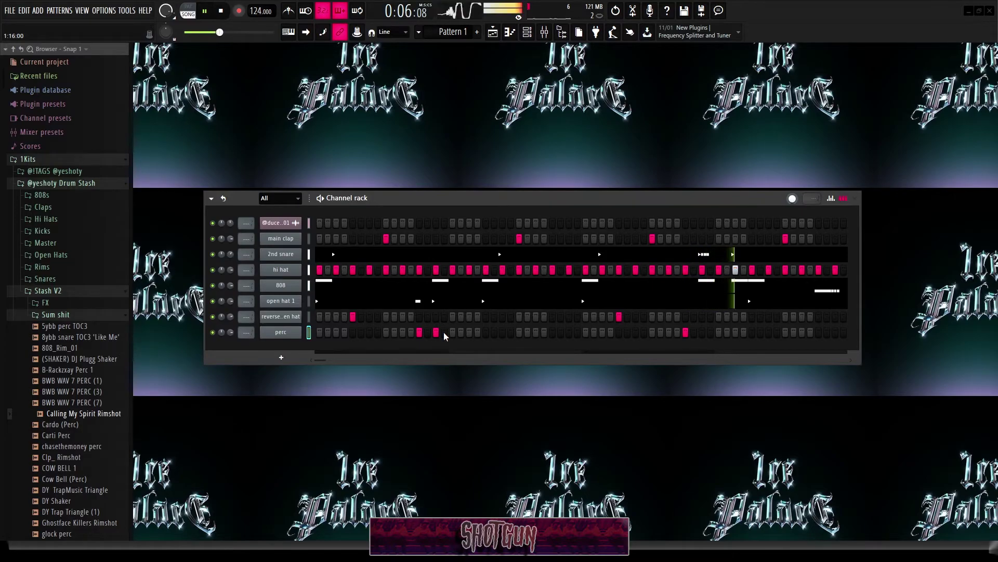
key("space")
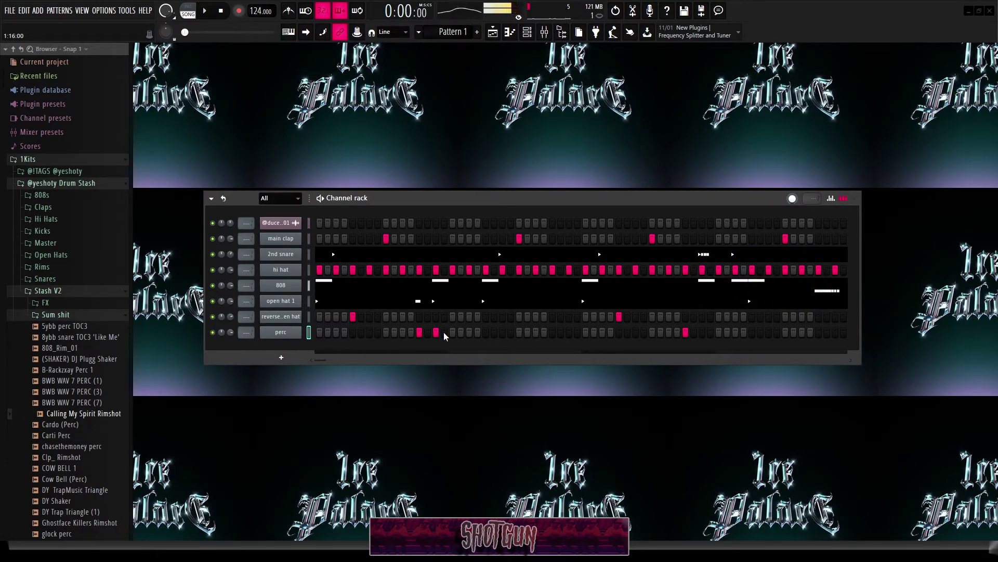
key("F7")
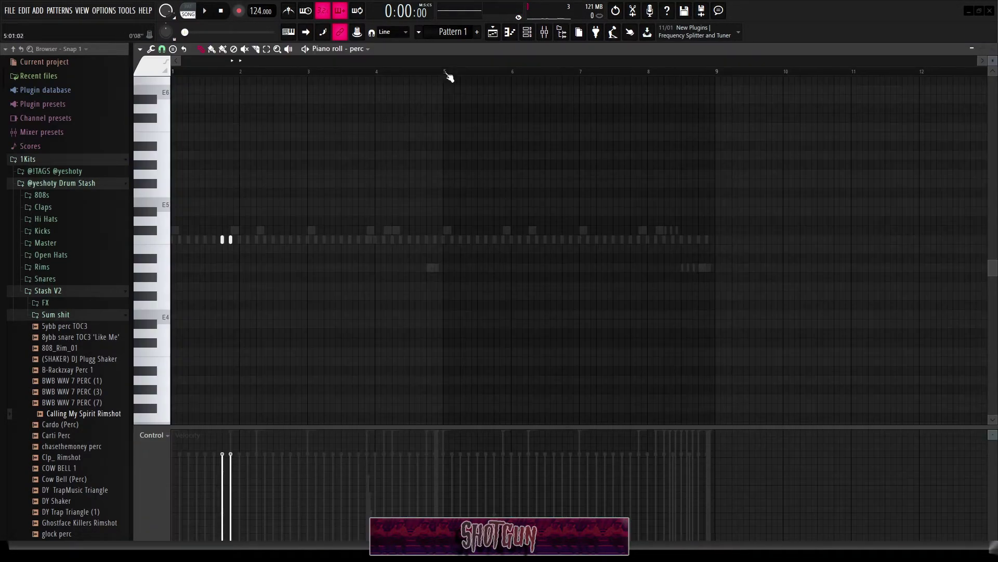
left_click_drag(444, 72, 177, 99)
key("ctrl+b")
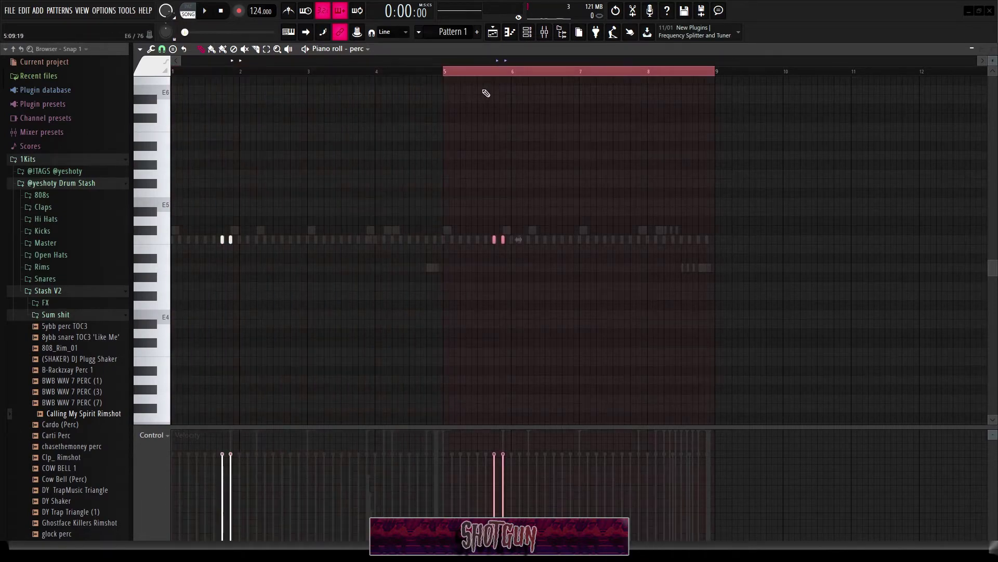
Step: Open the hi hat channel in the piano roll and delete its notes from bar 3 through bar 8
key("ctrl+d")
key("F7")
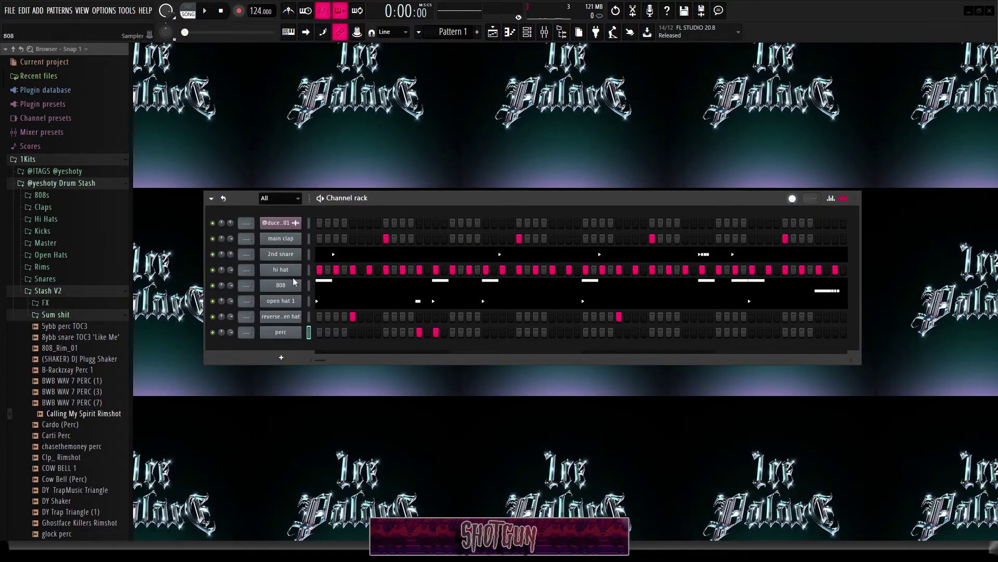
right_click(289, 270)
left_click(325, 280)
right_click(287, 270)
left_click(324, 270)
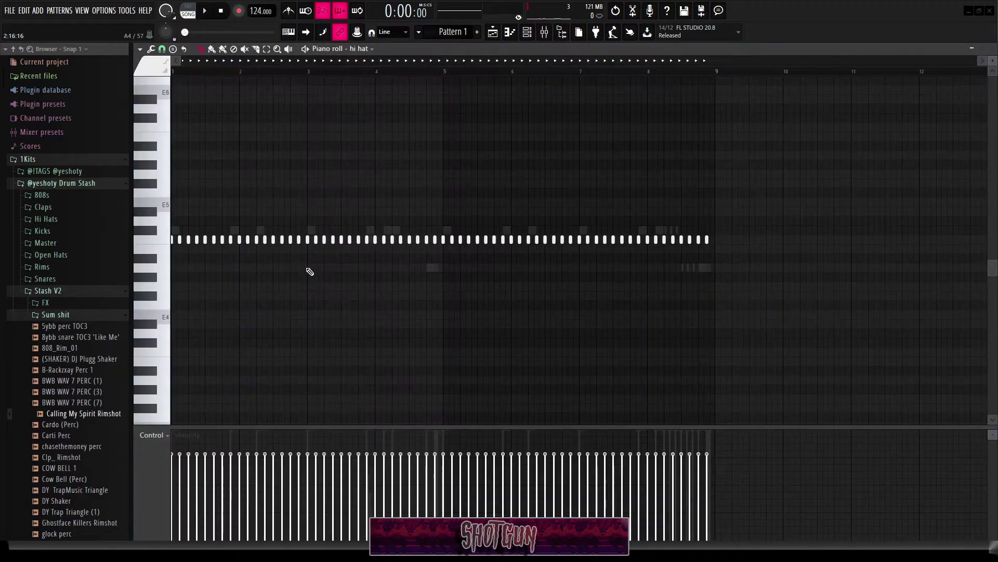
left_click_drag(746, 71, 312, 74)
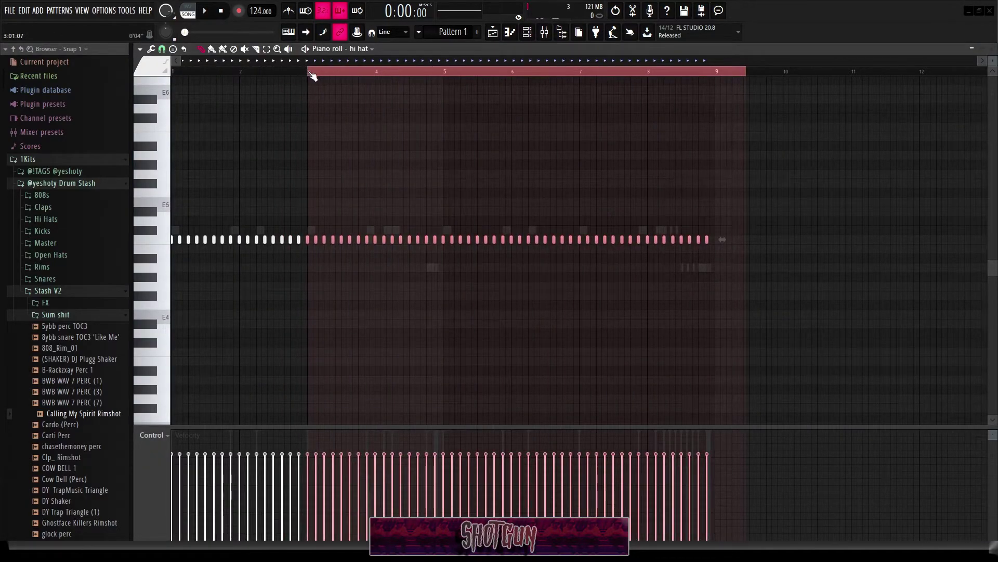
key("Delete")
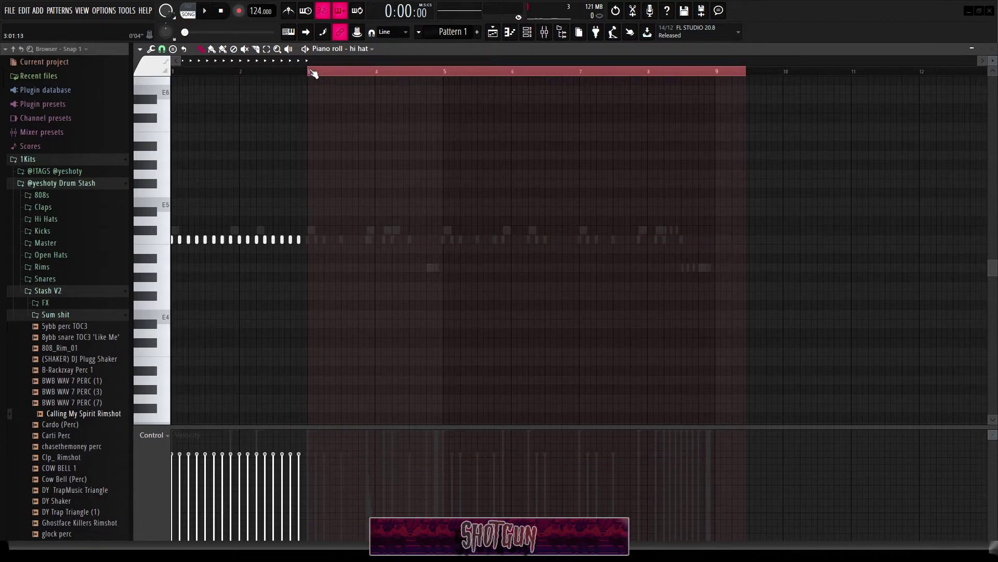
Step: Lengthen all remaining hi hats to close their gaps, and paint four B4 notes with 1/2 step snap at the start of bar 1
key("ctrl+a")
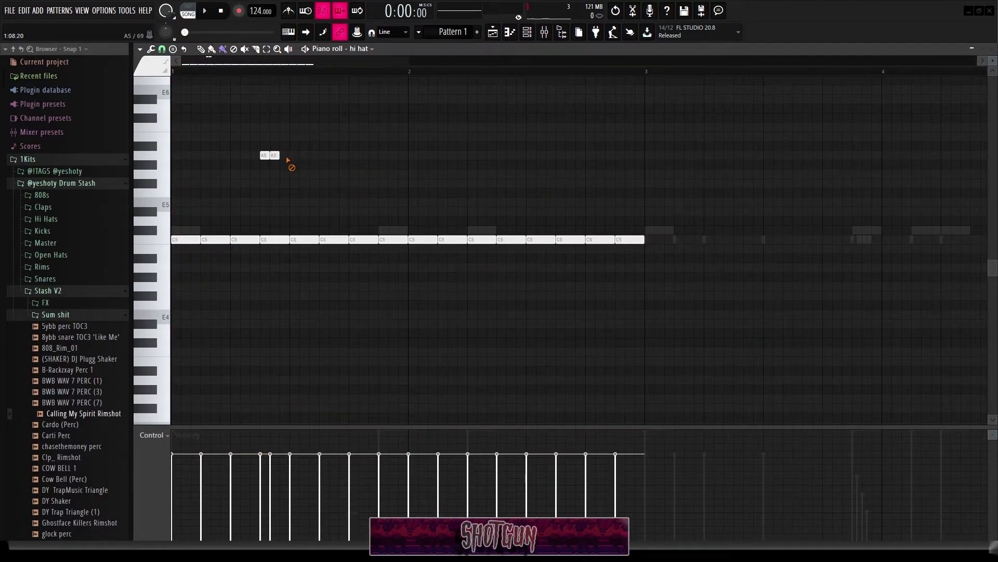
left_click(162, 49)
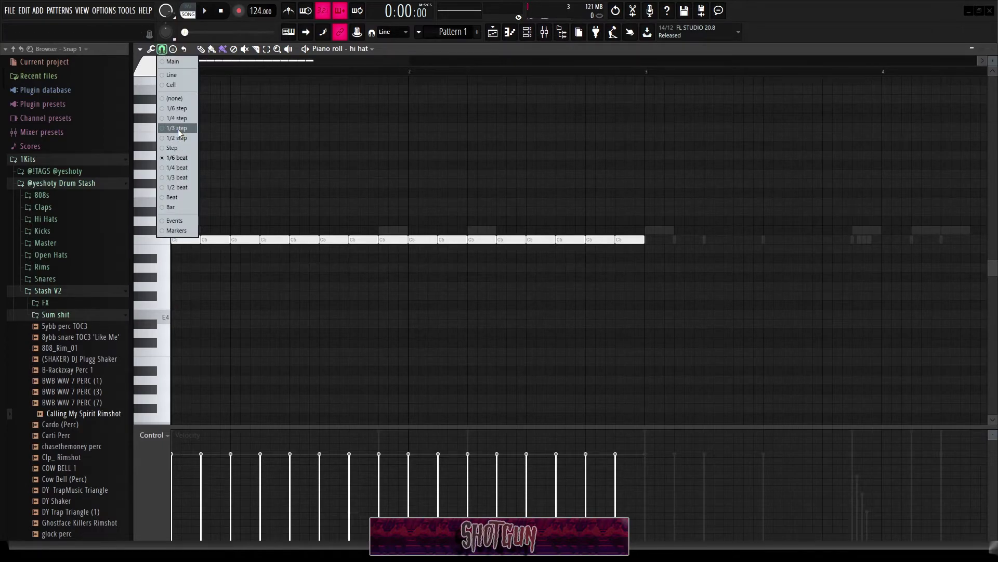
left_click(178, 129)
left_click(161, 49)
left_click(173, 135)
scroll(208, 102, "up", 4, "ctrl")
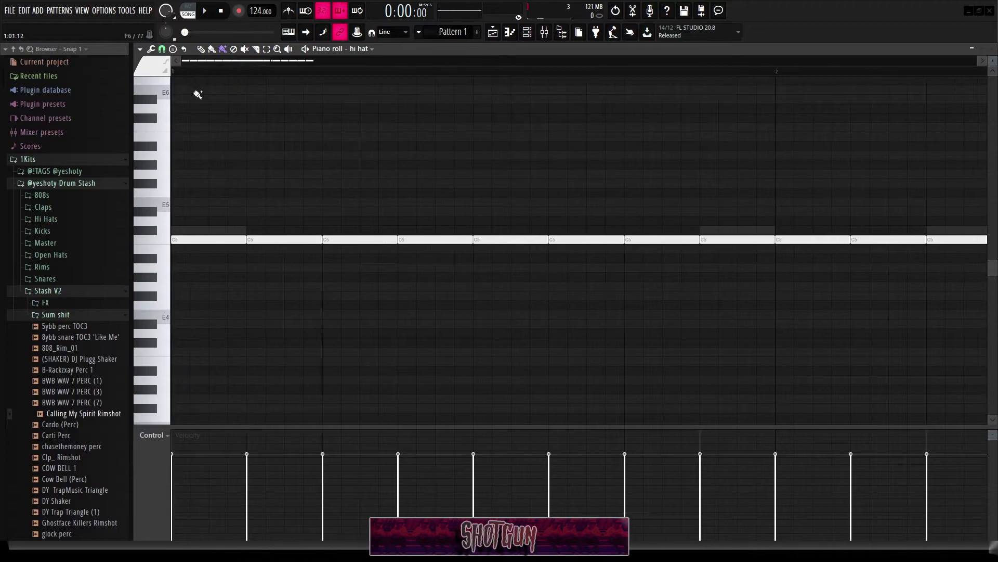
scroll(242, 220, "down", 4, "ctrl")
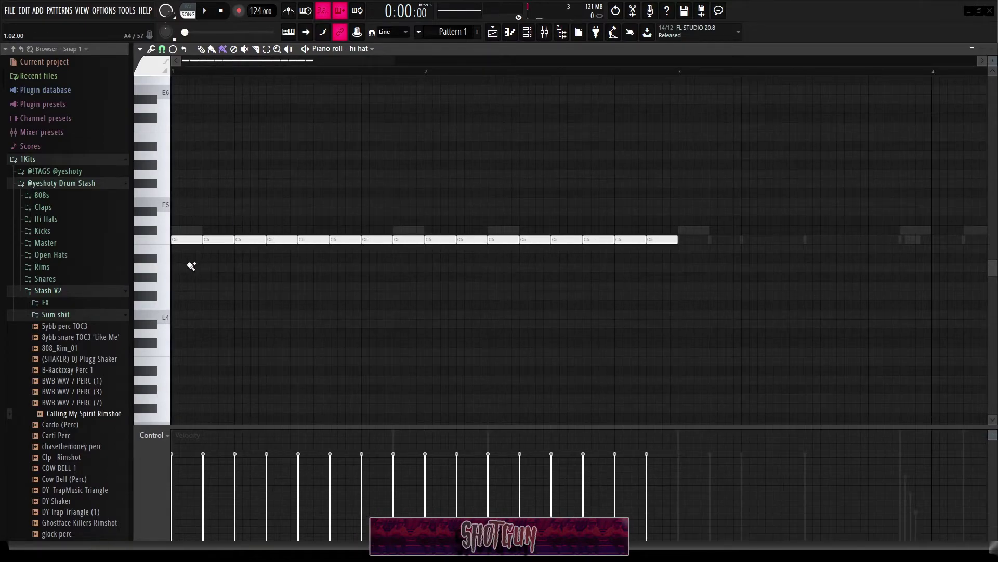
left_click_drag(177, 254, 200, 250)
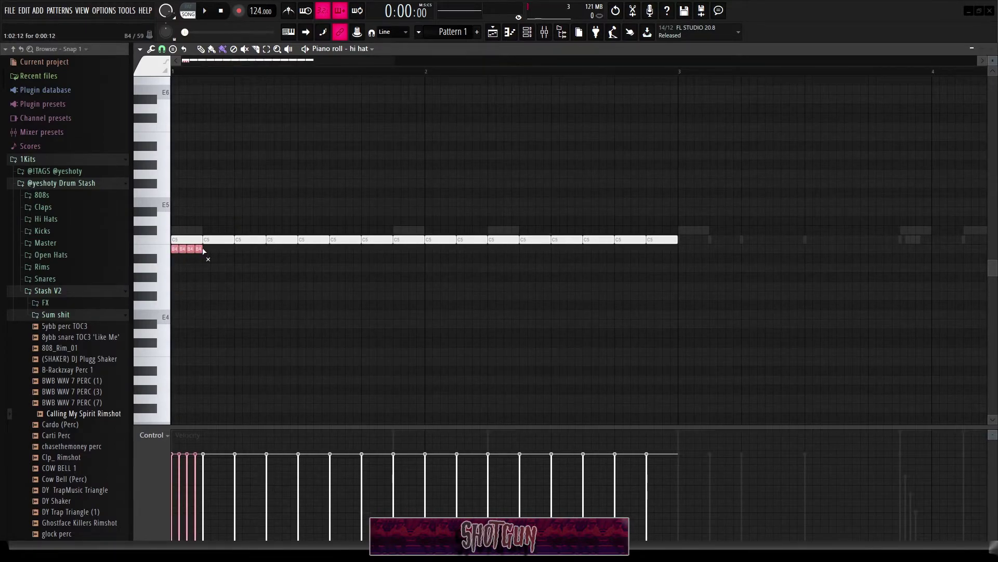
key("space")
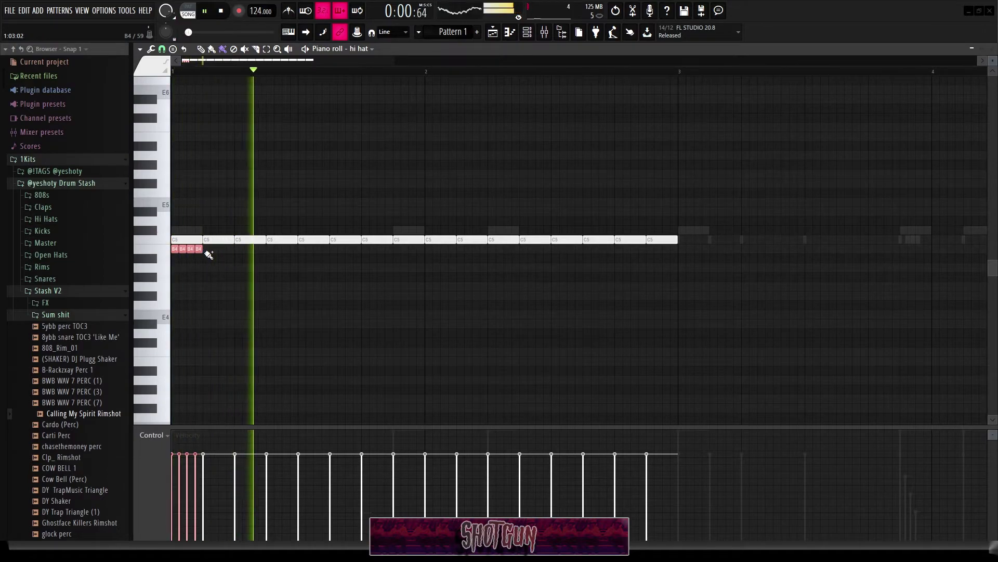
Step: Delete the C5 hi hat above the four-note B4 roll, ramp the roll's velocities upward from about 39%, and play it
right_click(193, 241)
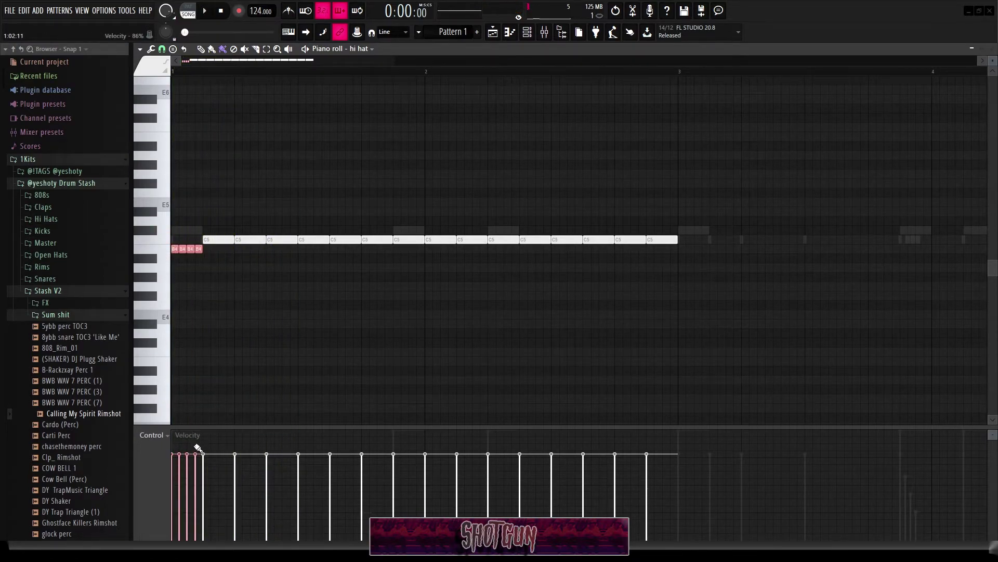
left_click_drag(182, 477, 173, 498)
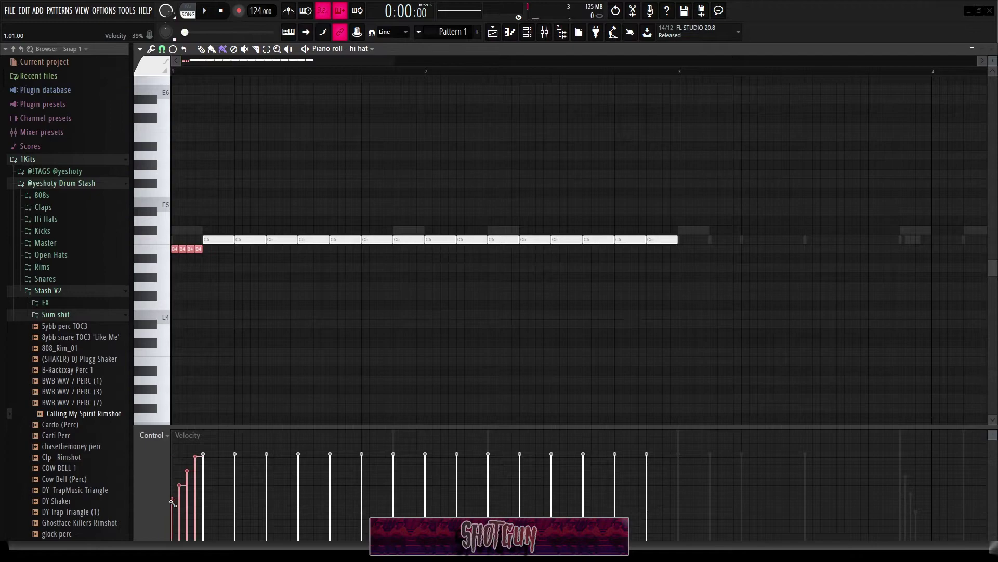
key("space")
left_click(243, 335)
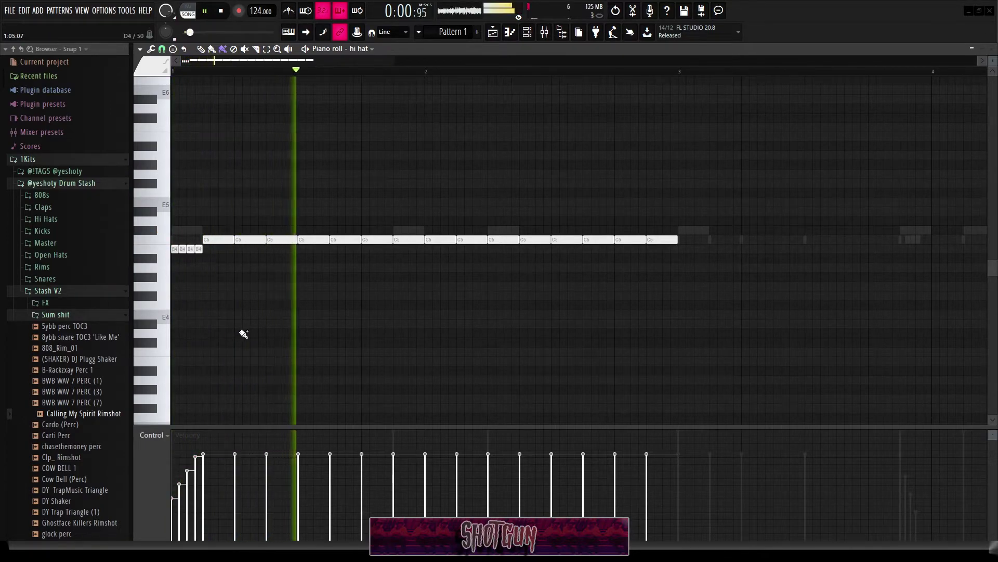
key("space")
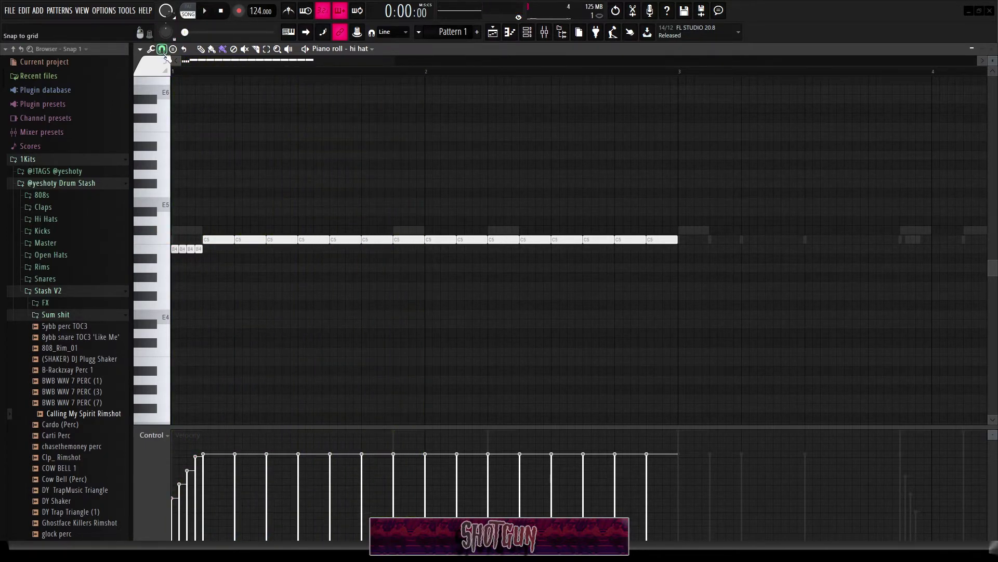
Step: Set the snap to 1/3 step, audition the hi hats, and shorten the C5 note at step 11 of bar 1 to 1/3 step
left_click(162, 48)
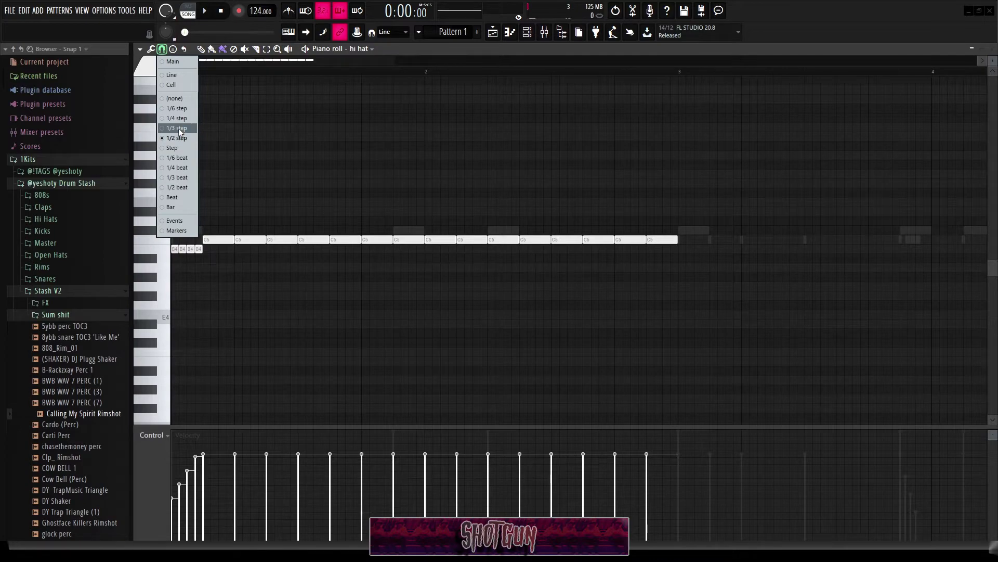
left_click(179, 128)
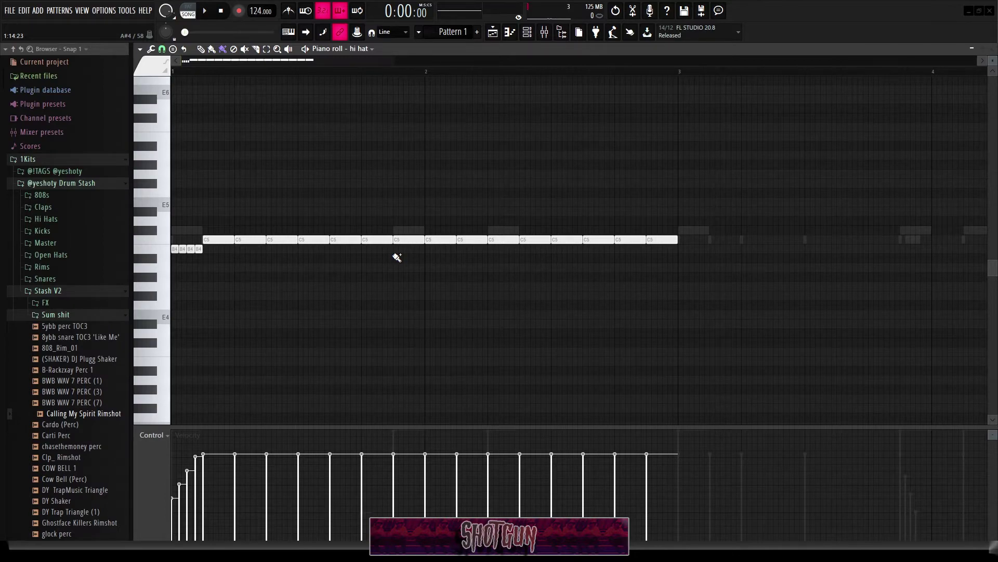
scroll(380, 260, "up", 2)
scroll(359, 272, "down", 3)
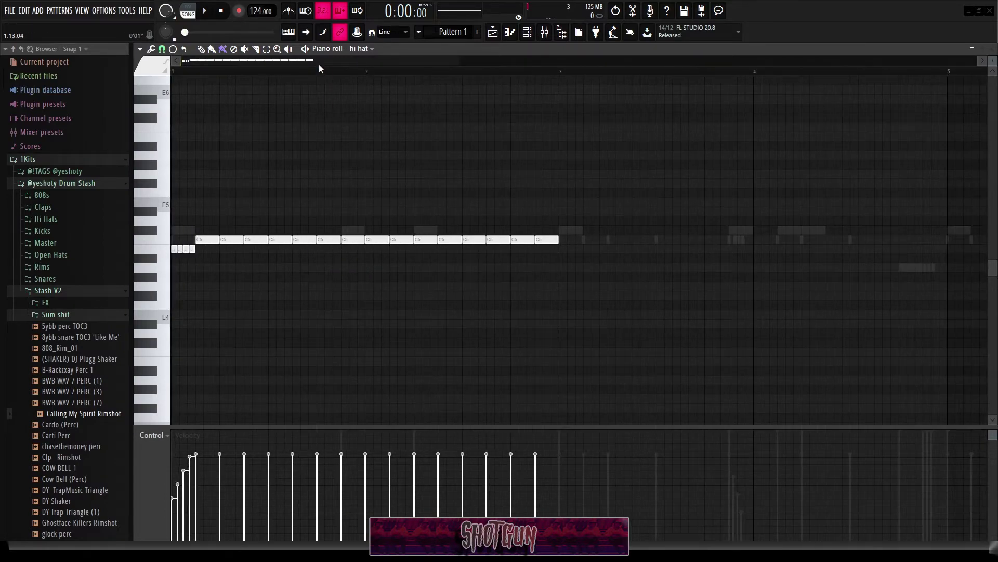
scroll(270, 166, "up", 1)
key("space")
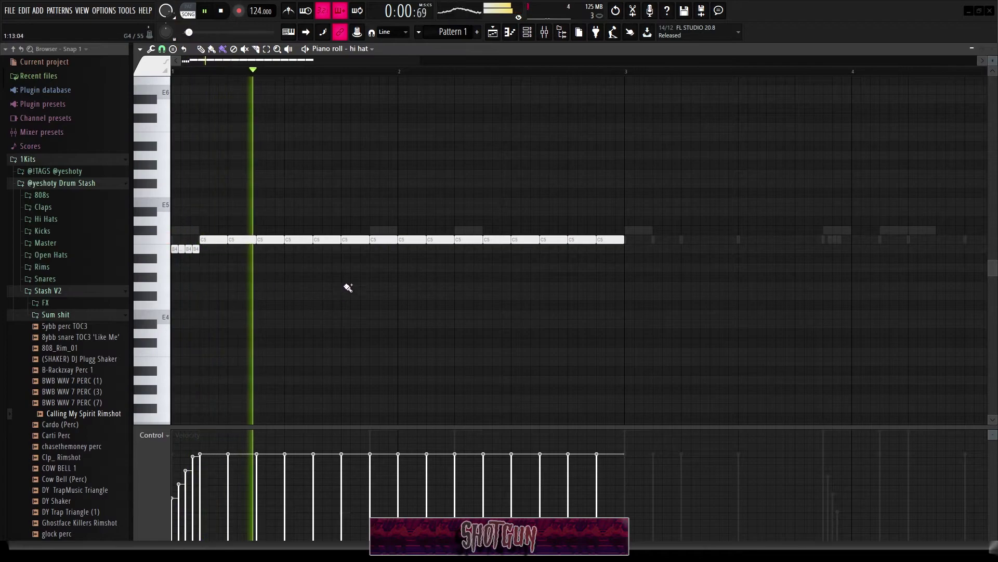
key("space")
key("space")
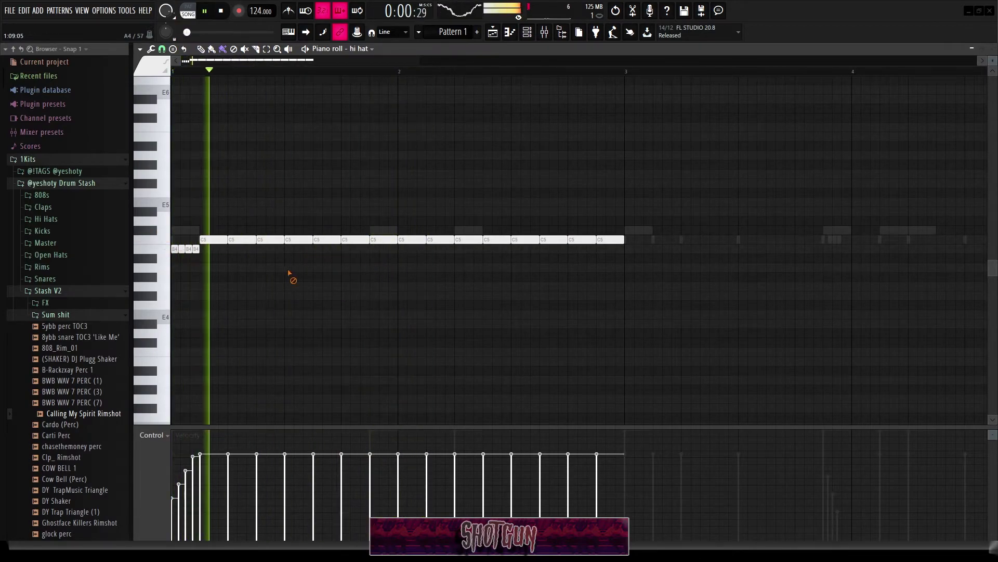
scroll(334, 260, "up", 3)
key("space")
left_click_drag(336, 241, 309, 241)
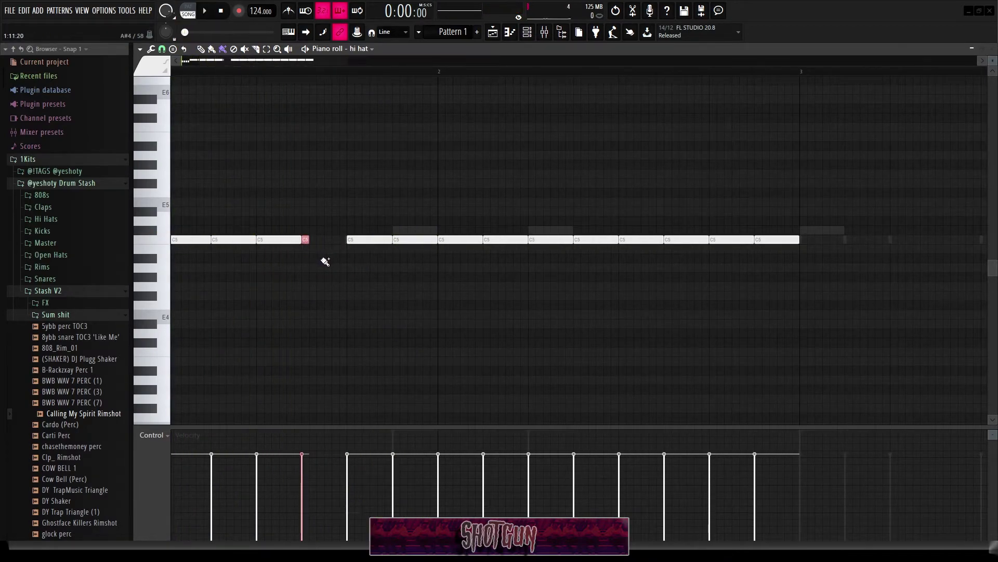
Step: Replace the hi hats late in bar 1 with one A#4 and two G#4 notes, plus three G#4 notes at step 15, and play them
left_click(322, 259)
left_click(335, 277)
left_click(350, 277)
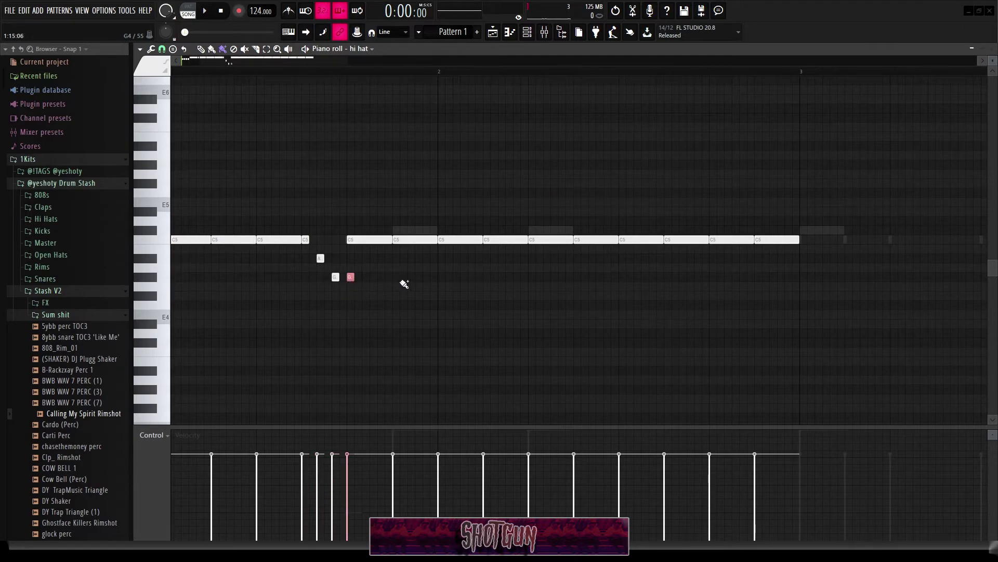
left_click_drag(396, 277, 411, 277)
key("space")
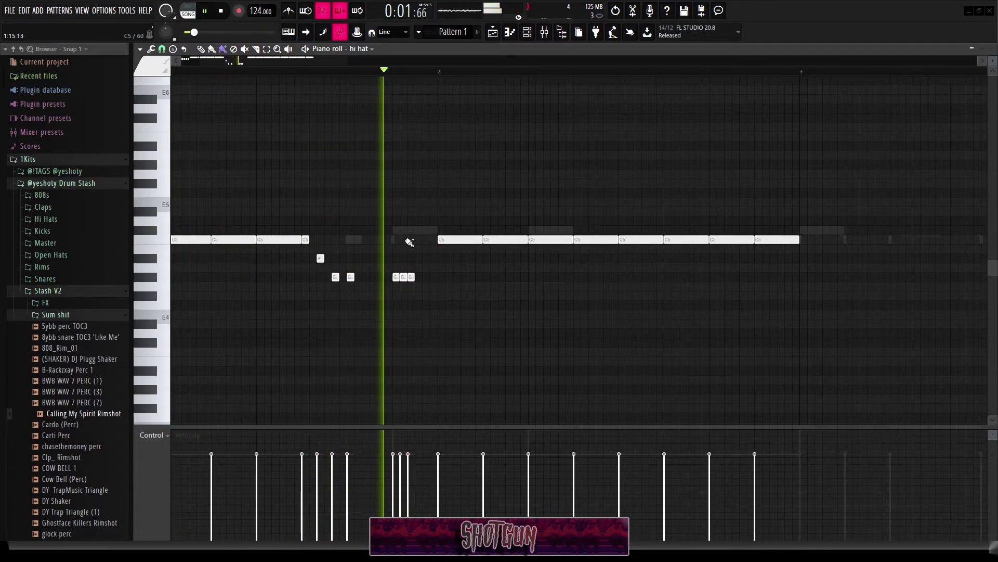
scroll(400, 257, "down", 2)
scroll(399, 256, "up", 2)
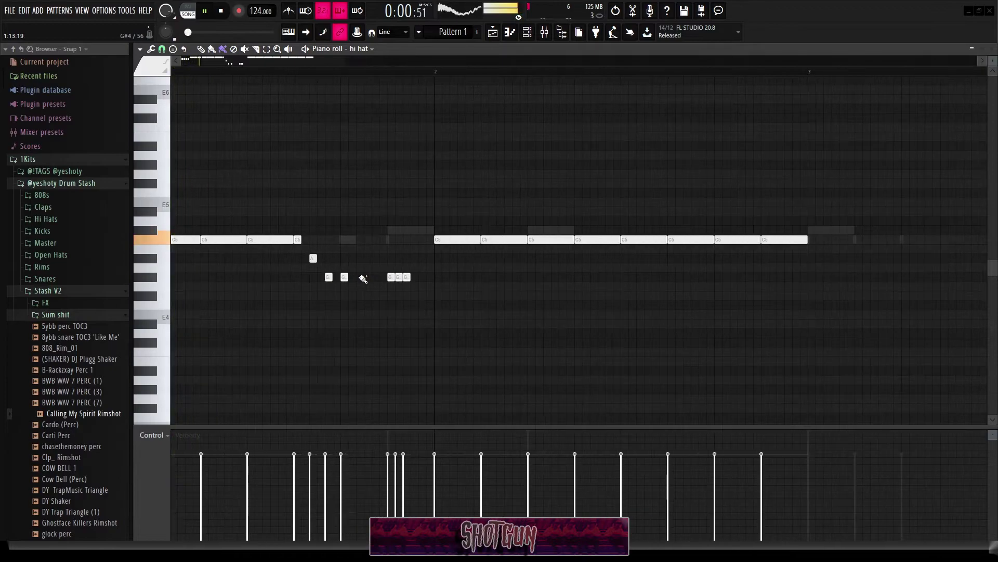
Step: Slope the velocities downward across the descending hi hat notes starting at step 11 of bar 1, and play the pattern
left_click_drag(413, 272, 296, 235)
key("space")
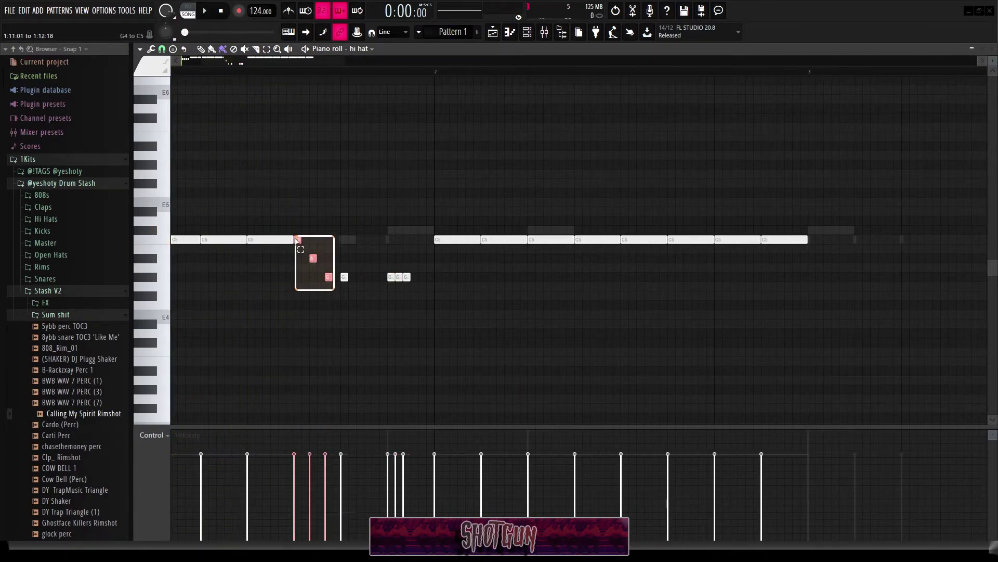
left_click_drag(311, 454, 326, 483)
left_click(336, 340)
key("space")
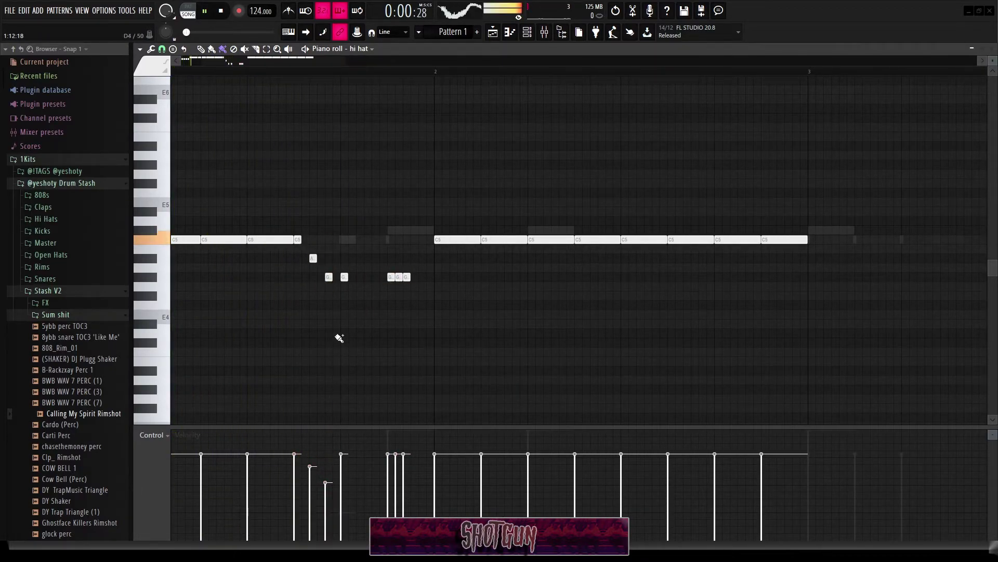
scroll(406, 338, "down", 1)
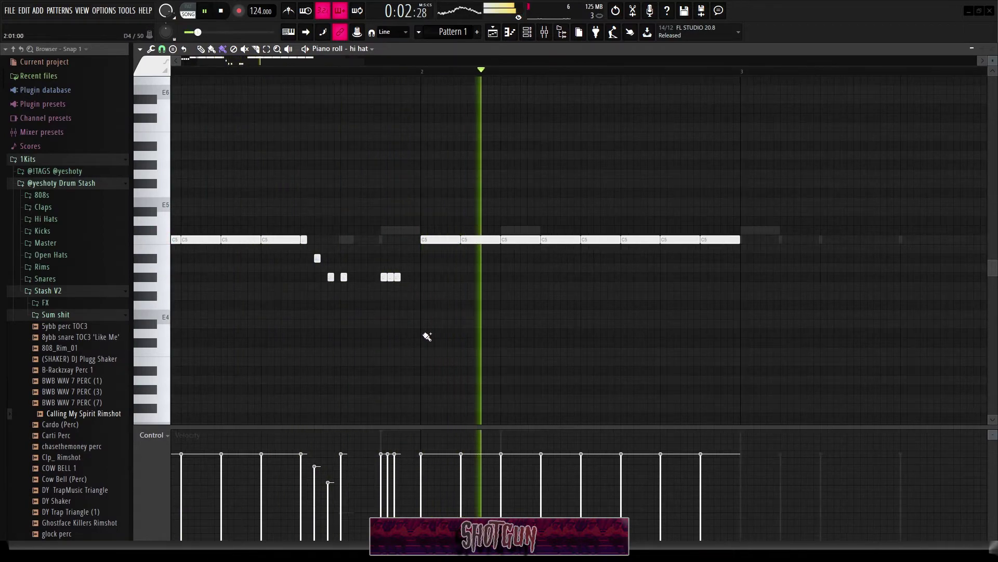
Step: Set the snap to 1/6 step and paint twelve A4 hi hats across steps 3 and 4 of bar 2
left_click(162, 48)
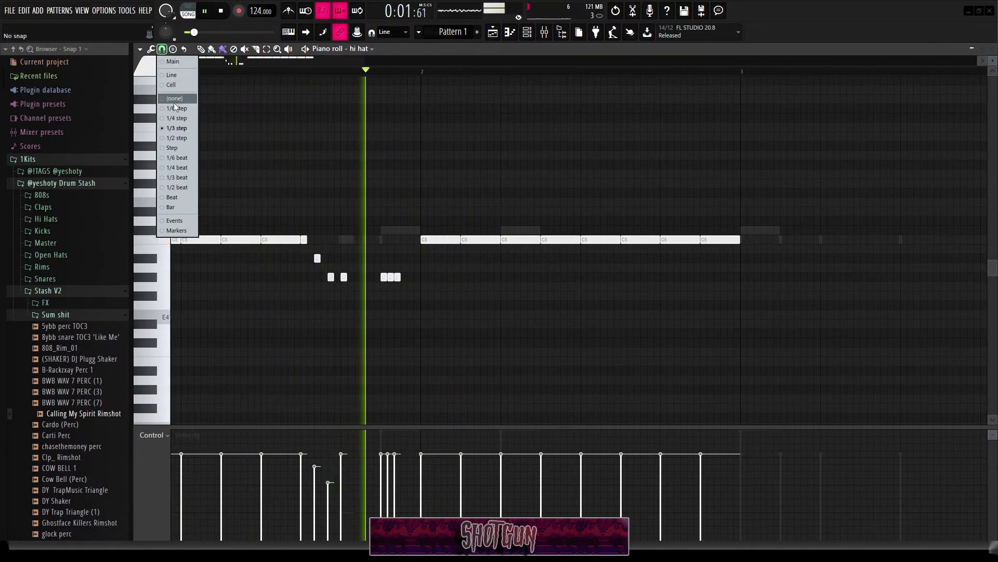
left_click(171, 66)
scroll(473, 273, "up", 3)
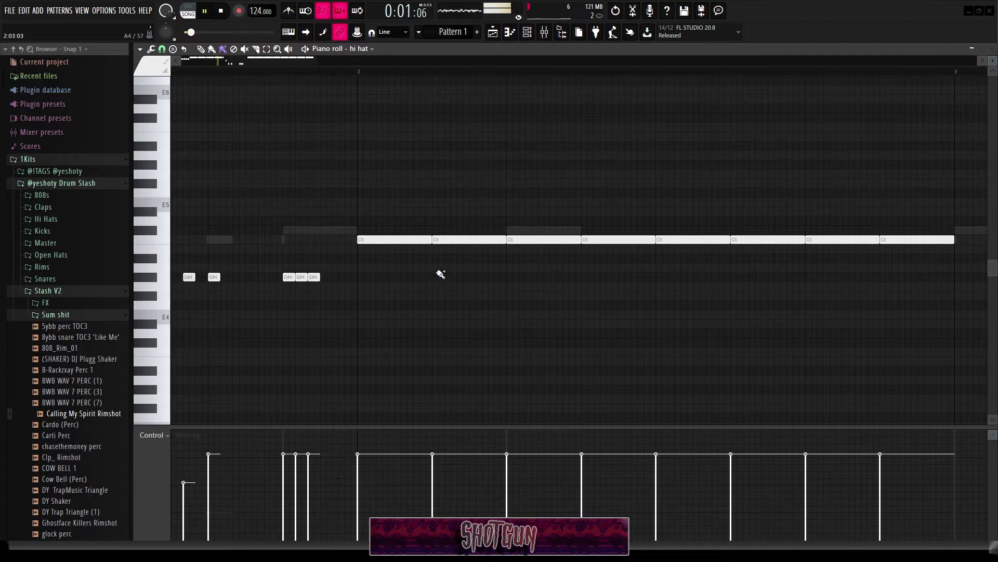
left_click_drag(437, 269, 505, 270)
key("space")
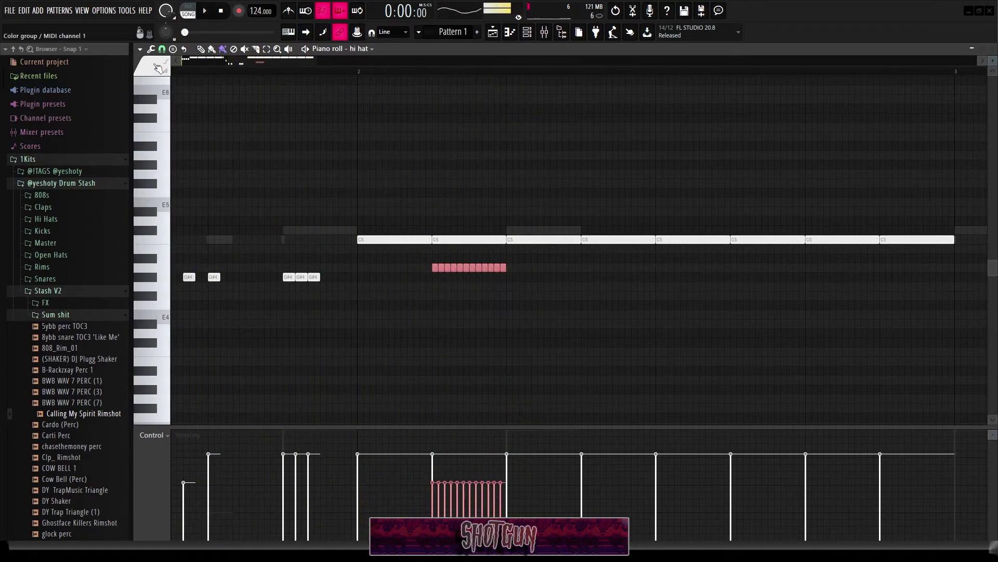
Step: Set the snap to 1/6 beat, add three A4 hi hats from step 5 of bar 2, and slope their velocities downward
left_click(161, 48)
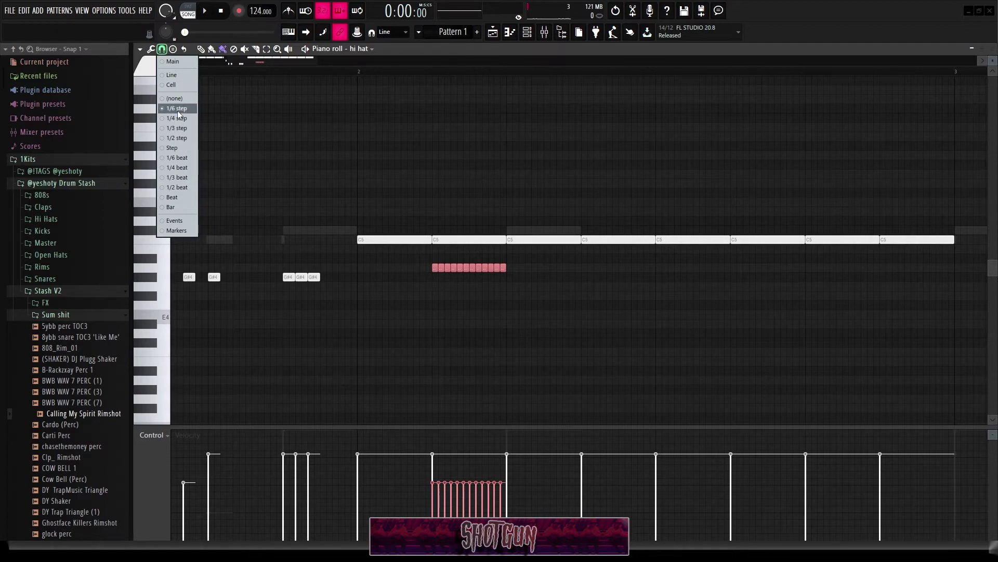
left_click(193, 159)
left_click_drag(515, 270, 580, 276)
mouse_move(515, 483)
left_mouse_down()
mouse_move(537, 464)
mouse_move(559, 495)
left_mouse_up()
Step: Ramp the velocities of the twelve-note A4 roll in bar 2 upward and play back the hi hats
left_click_drag(401, 245, 502, 276)
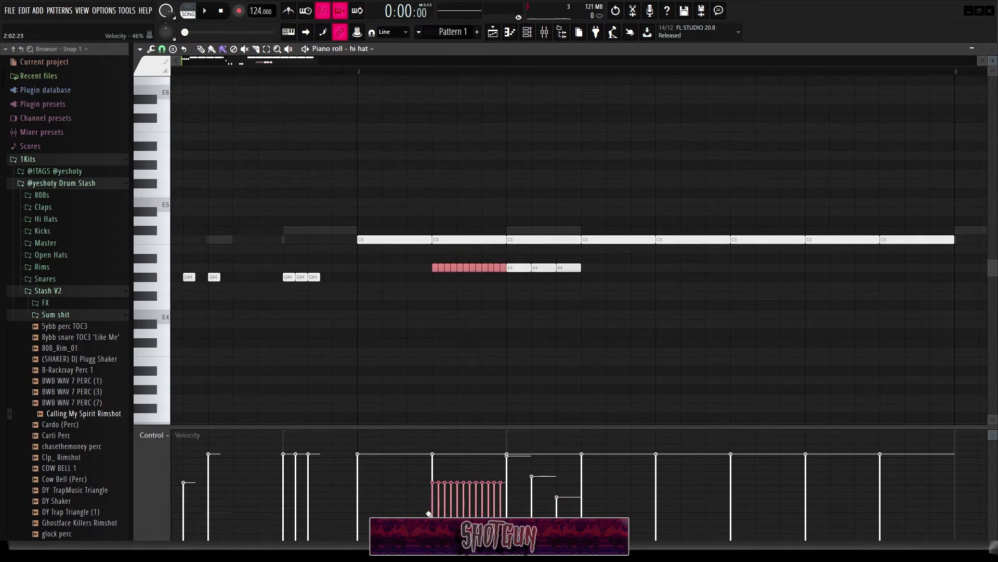
mouse_move(429, 515)
left_mouse_down()
mouse_move(473, 509)
mouse_move(507, 455)
left_mouse_up()
key("space")
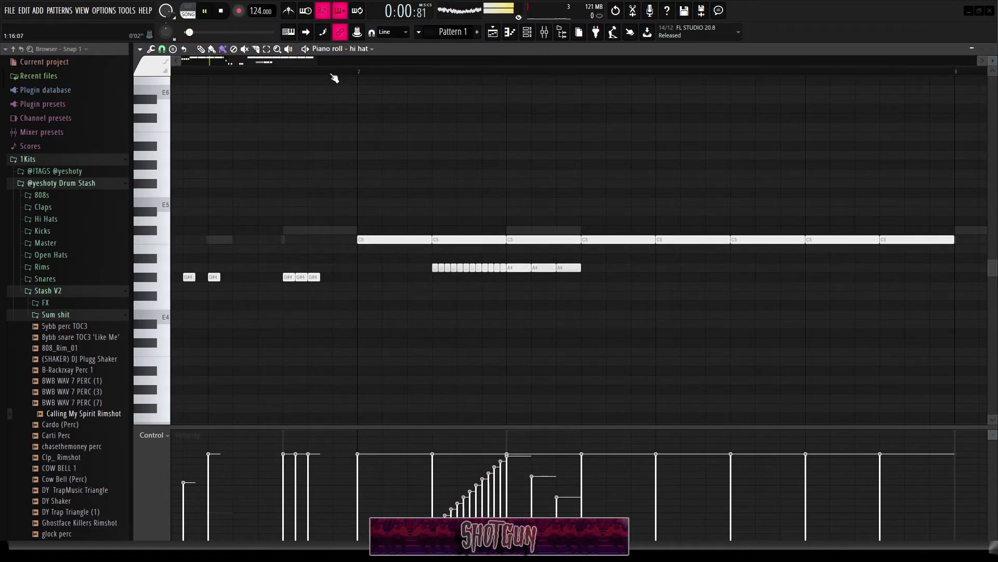
scroll(352, 161, "down", 3)
key("space")
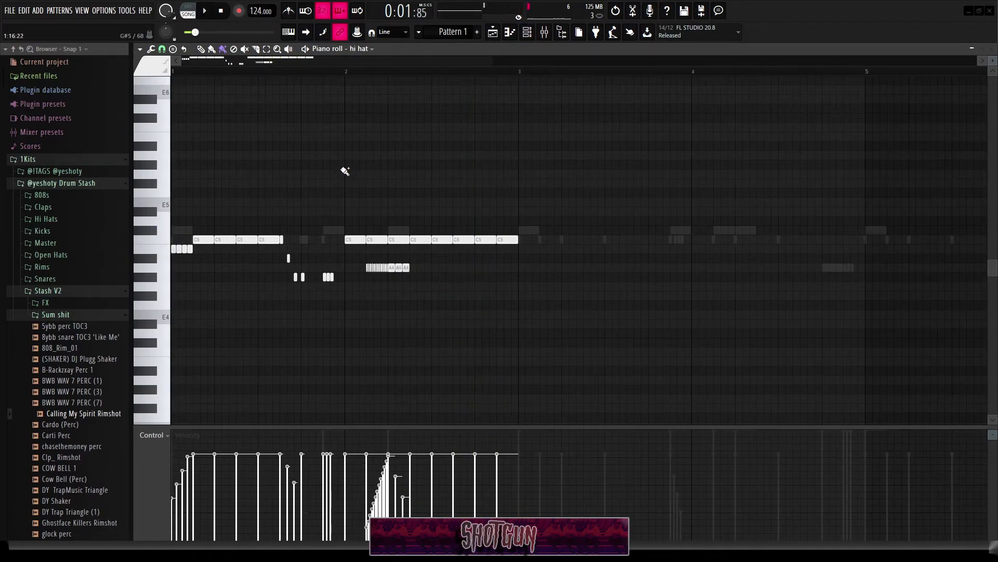
key("space")
key("space")
Step: Reshape the velocity ramp of the A4 roll in bar 2 into a steeper upward curve and play it back
scroll(341, 353, "up", 3)
left_click_drag(400, 262, 509, 279)
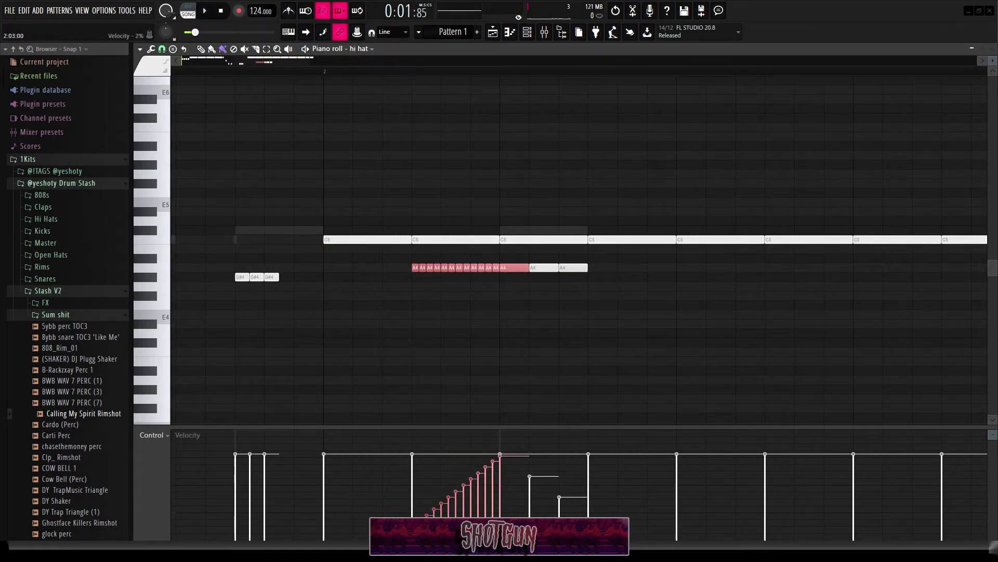
left_click_drag(428, 516, 503, 456)
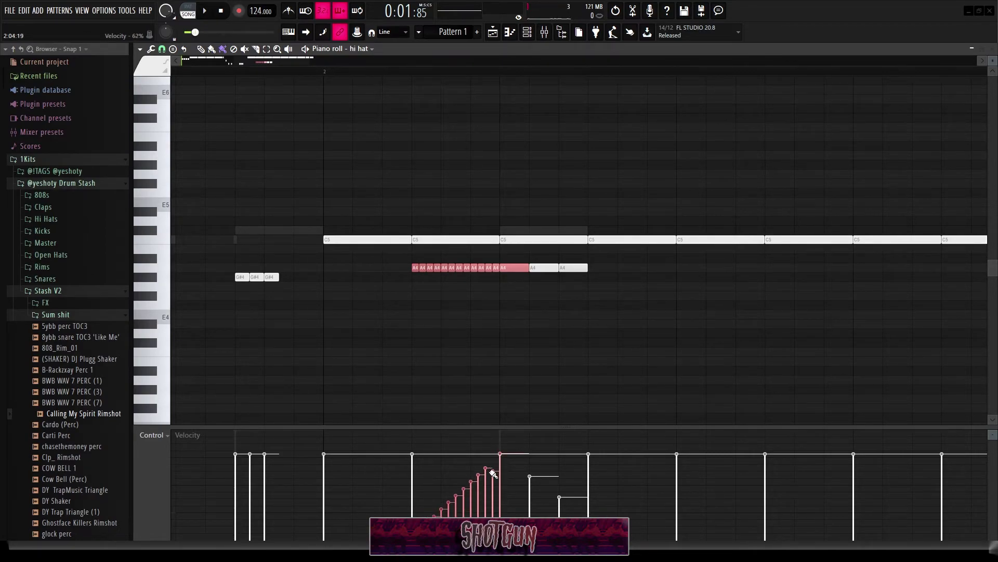
left_click_drag(479, 496, 456, 515)
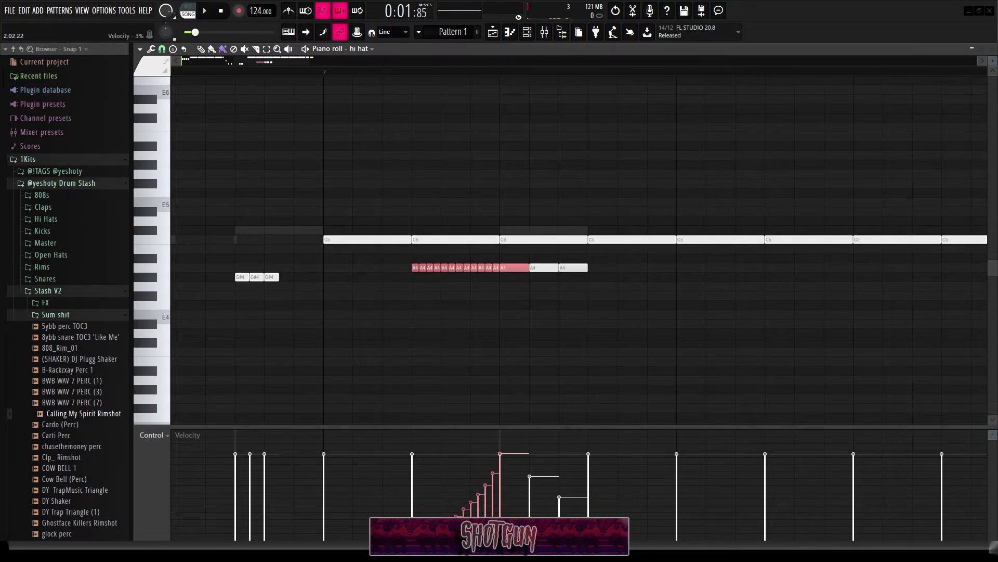
key("space")
key("ctrl+d")
scroll(388, 392, "down", 2)
key("space")
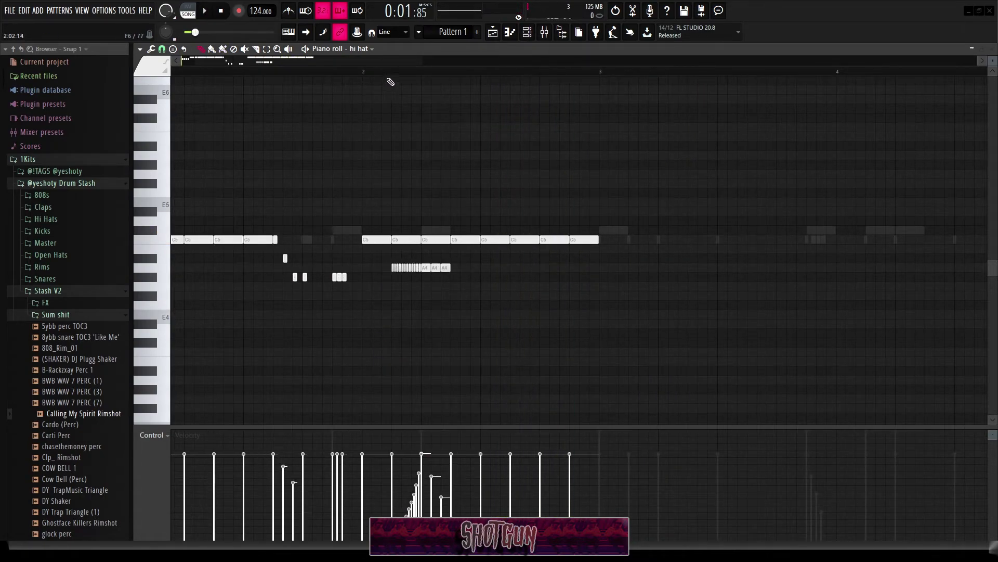
Step: Delete the two C5 hi hats that overlap the A4 roll in bar 2 and play back the pattern
scroll(408, 239, "up", 1)
right_click(413, 240)
right_click(432, 239)
key("space")
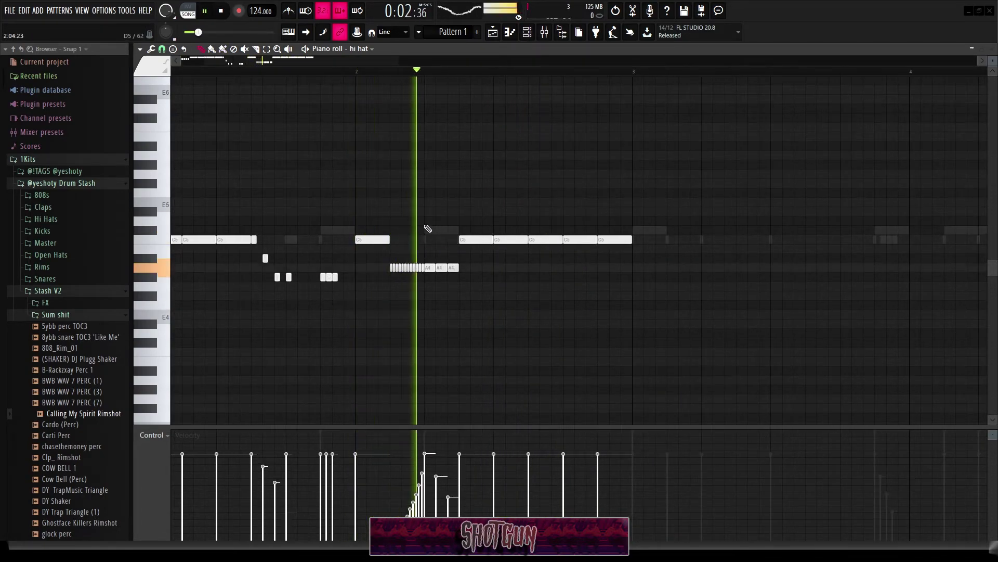
scroll(427, 229, "down", 2)
key("space")
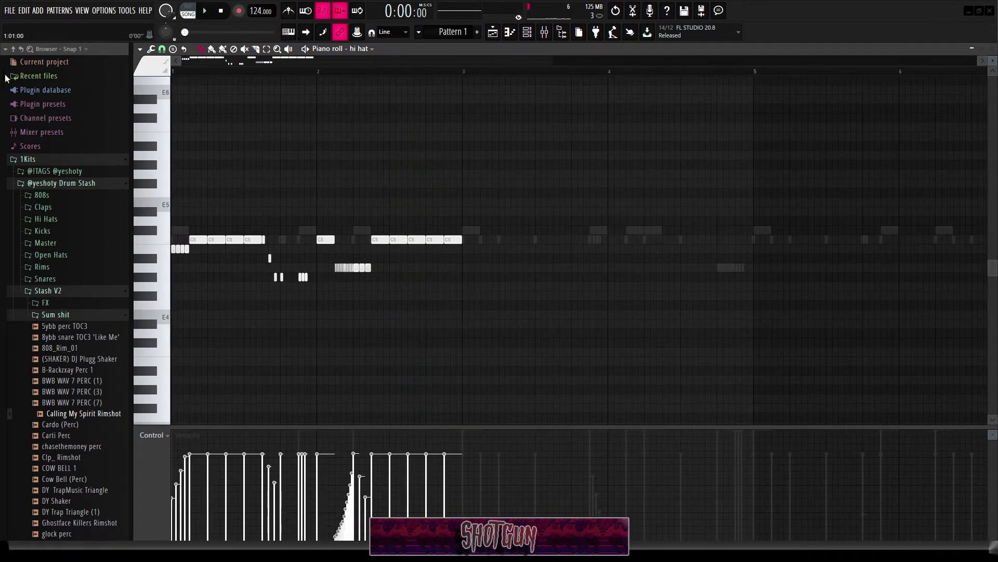
key("space")
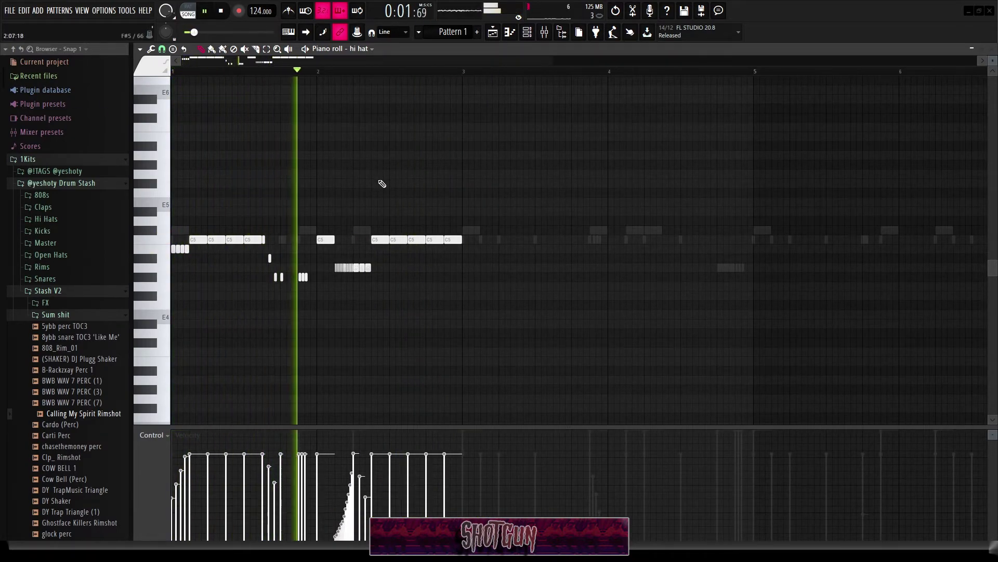
key("space")
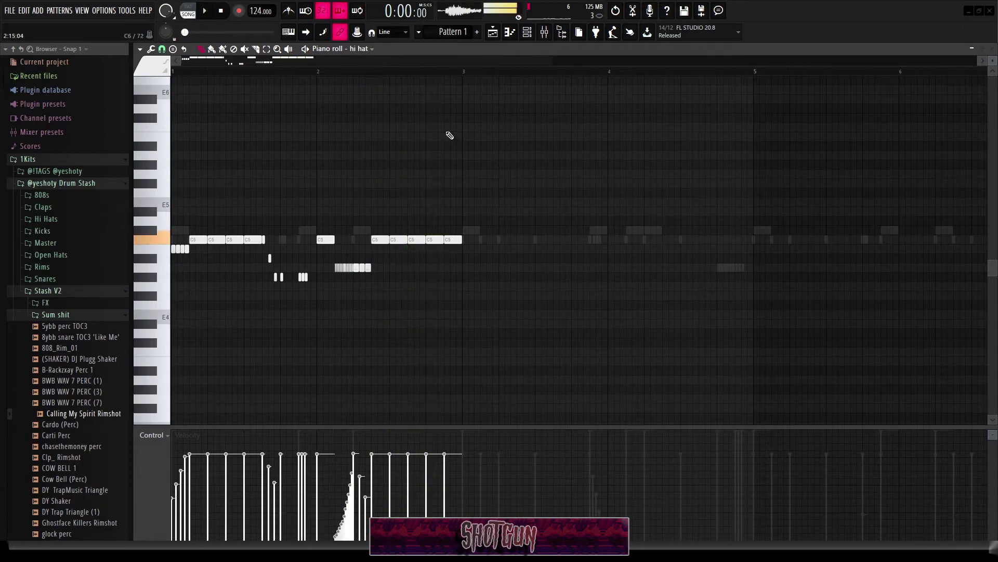
Step: Duplicate the hi hat notes of bars 1 and 2 into bars 3 and 4
left_click_drag(463, 75, 73, 134)
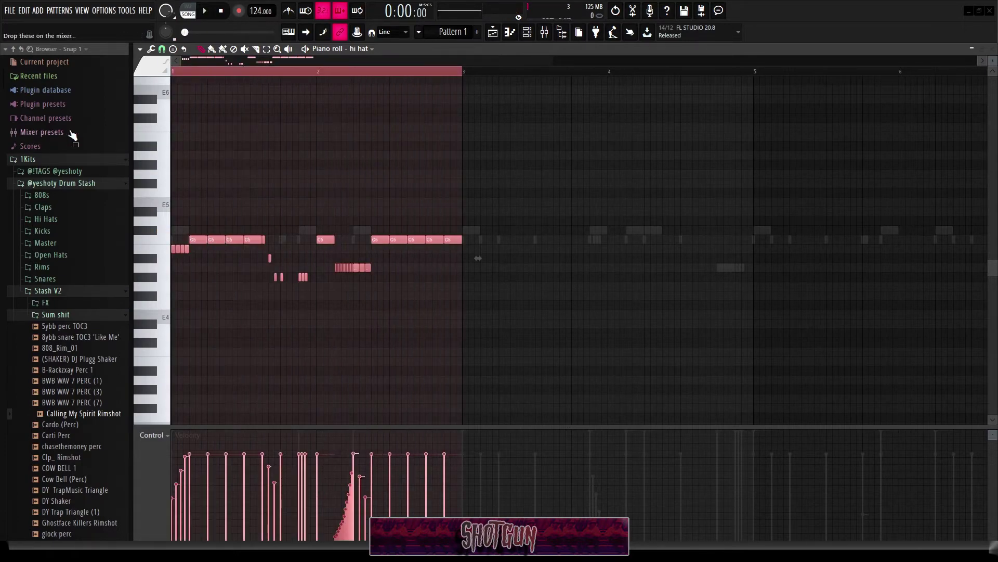
key("ctrl+b")
key("ctrl+d")
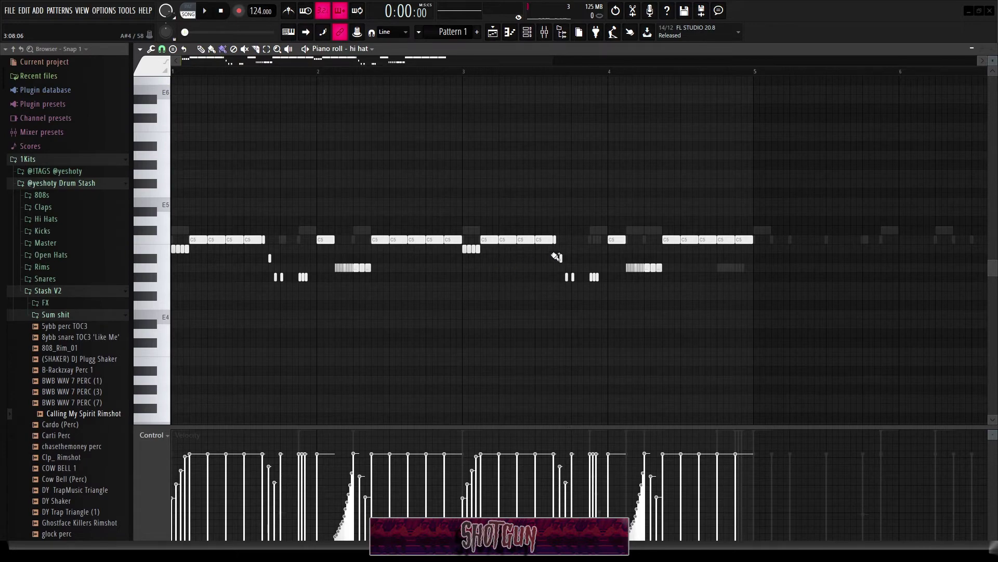
Step: Transpose the duplicated A4 roll in bar 4 up three semitones to C5
scroll(617, 273, "up", 4)
left_click_drag(753, 280, 641, 266)
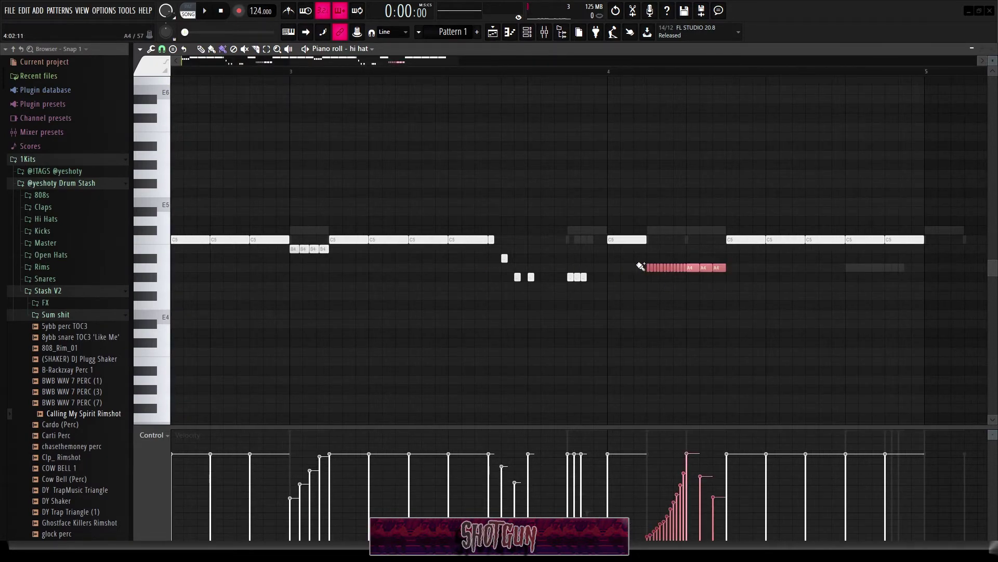
key("Up")
key("Up")
key("Up")
key("ctrl+d")
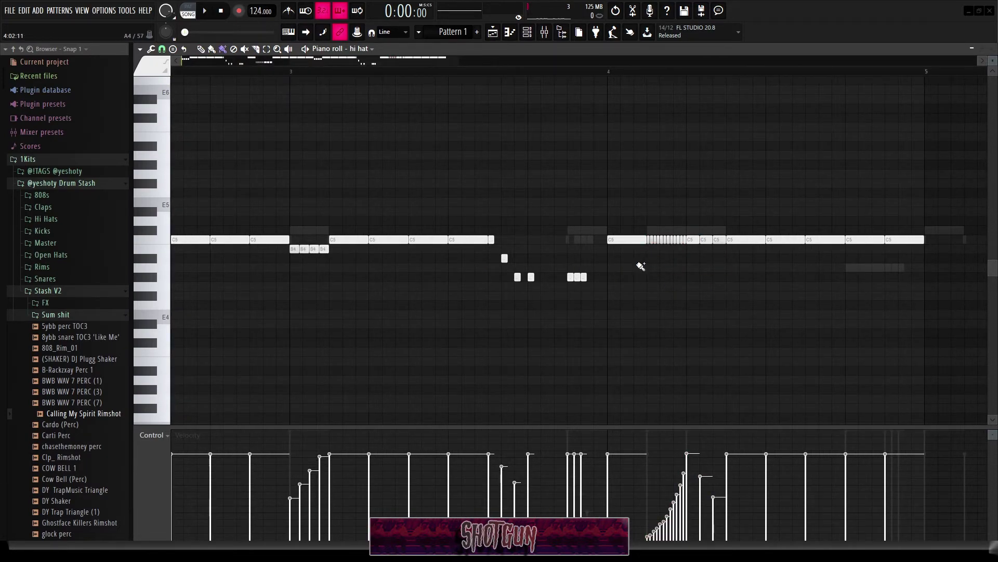
scroll(805, 253, "up", 1)
scroll(755, 265, "down", 1)
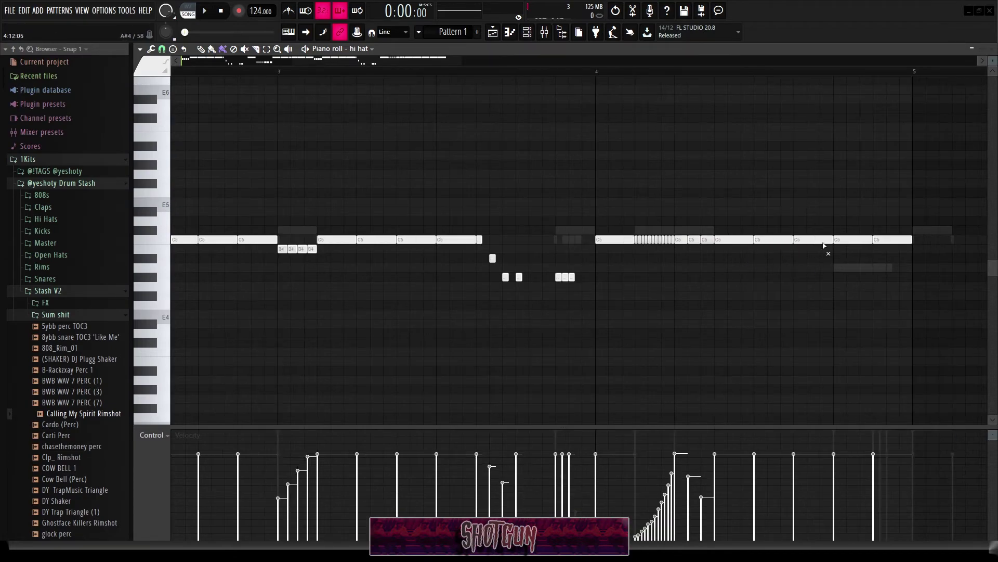
scroll(417, 264, "down", 1)
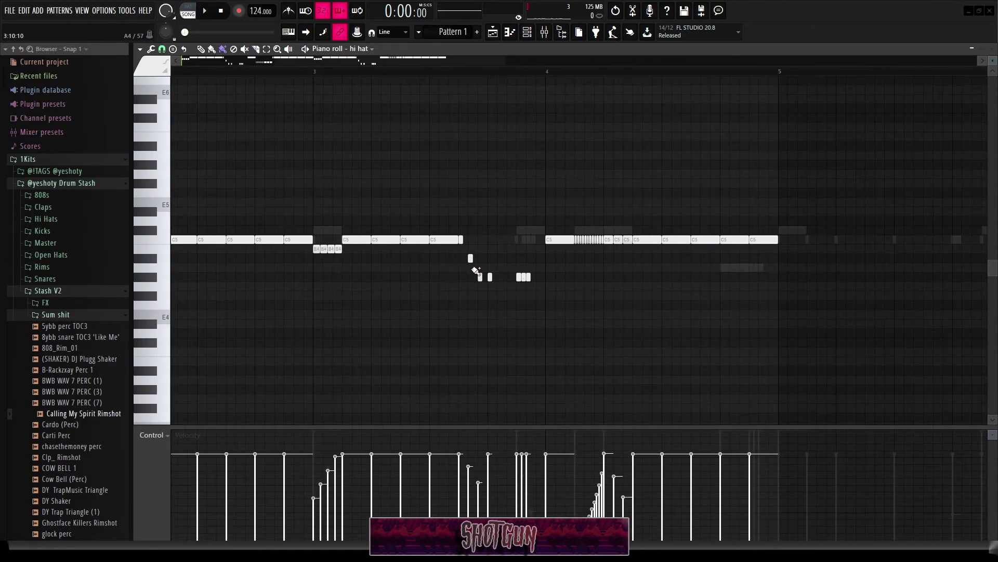
Step: Transpose the last three G#4 hi hats of bar 3 down three semitones to F4, and play from bar 3
scroll(536, 281, "up", 2)
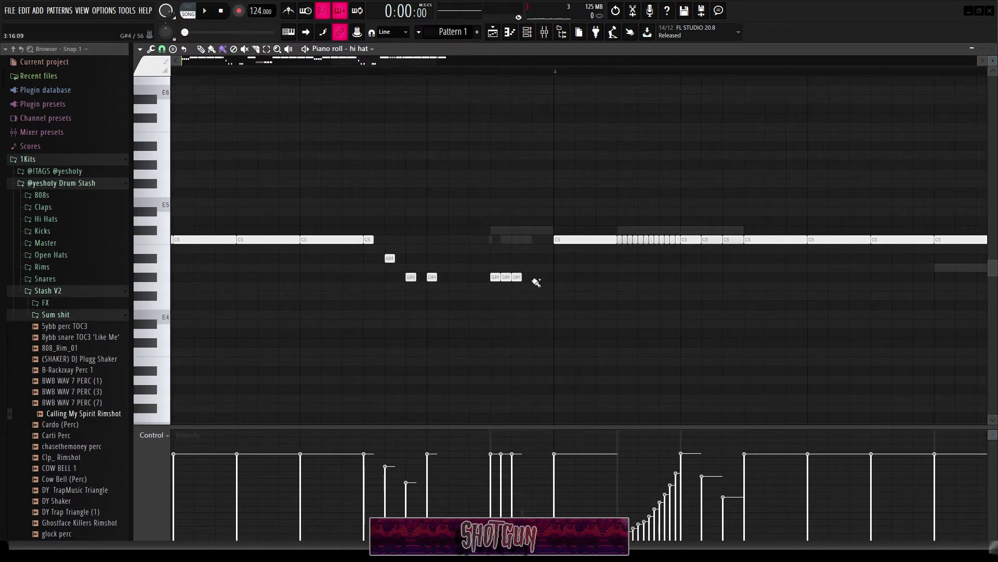
left_click_drag(536, 281, 468, 279)
key("Down")
key("Down")
key("Down")
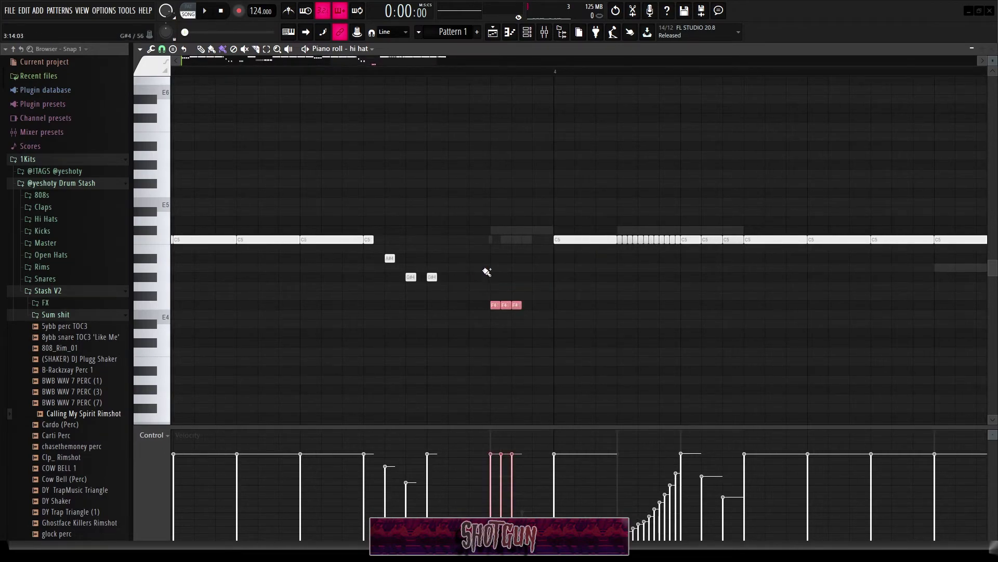
left_click(553, 263)
scroll(553, 263, "down", 2)
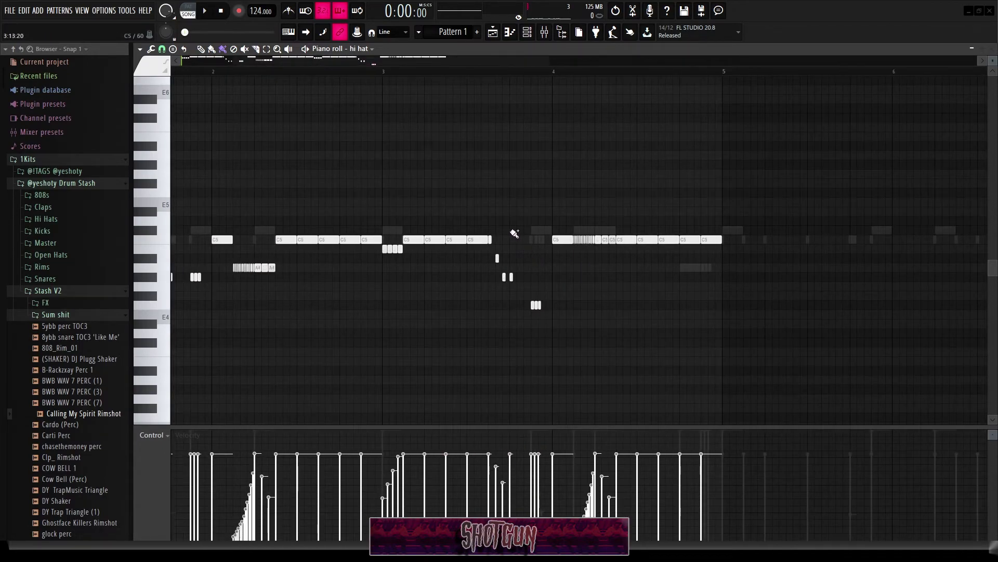
left_click(387, 73)
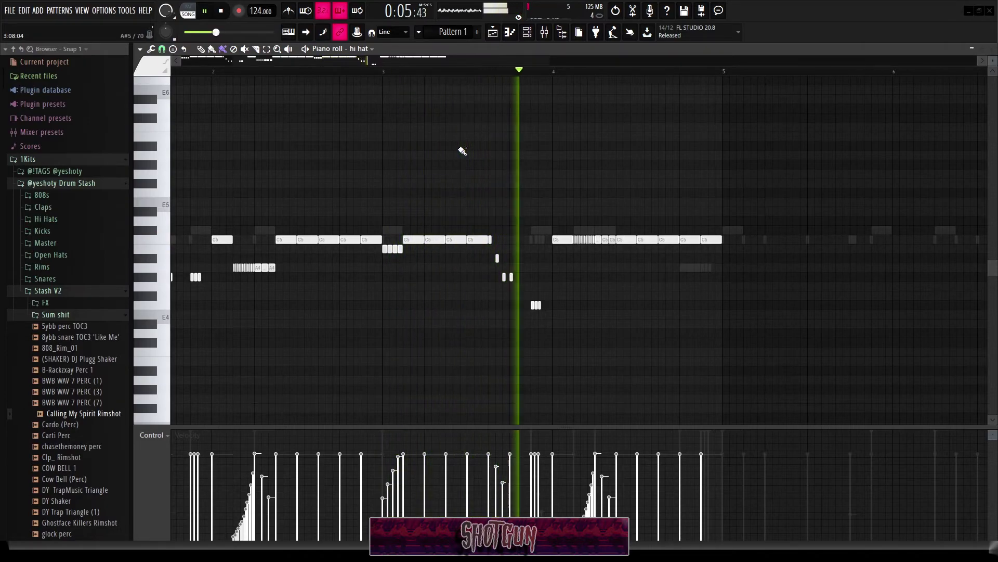
scroll(461, 151, "down", 2)
key("space")
Step: Replace the last two C5 hi hats of bar 4 with three A4 notes of rising velocity, and play them back
scroll(508, 219, "up", 4)
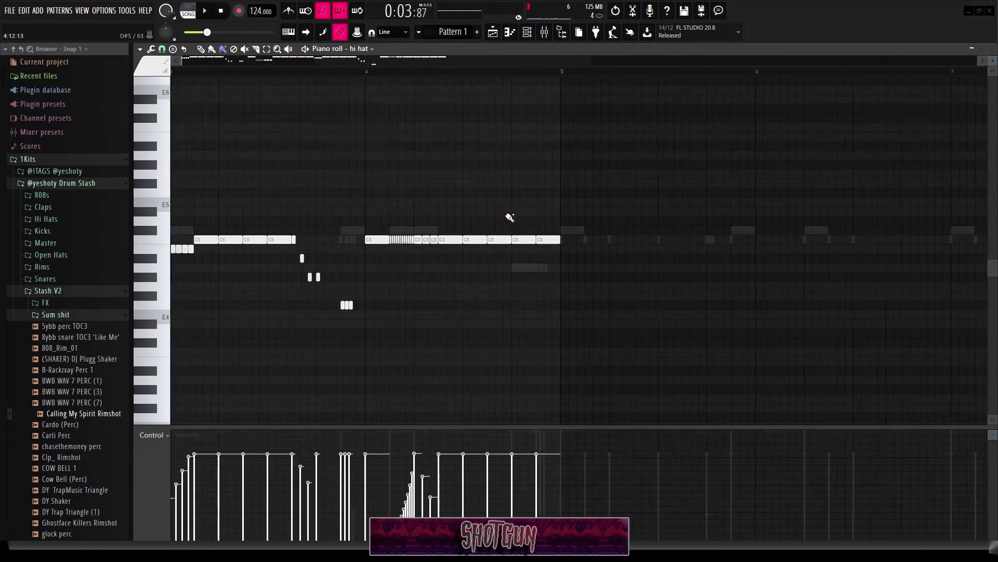
right_click(518, 242)
left_click_drag(519, 271, 549, 269)
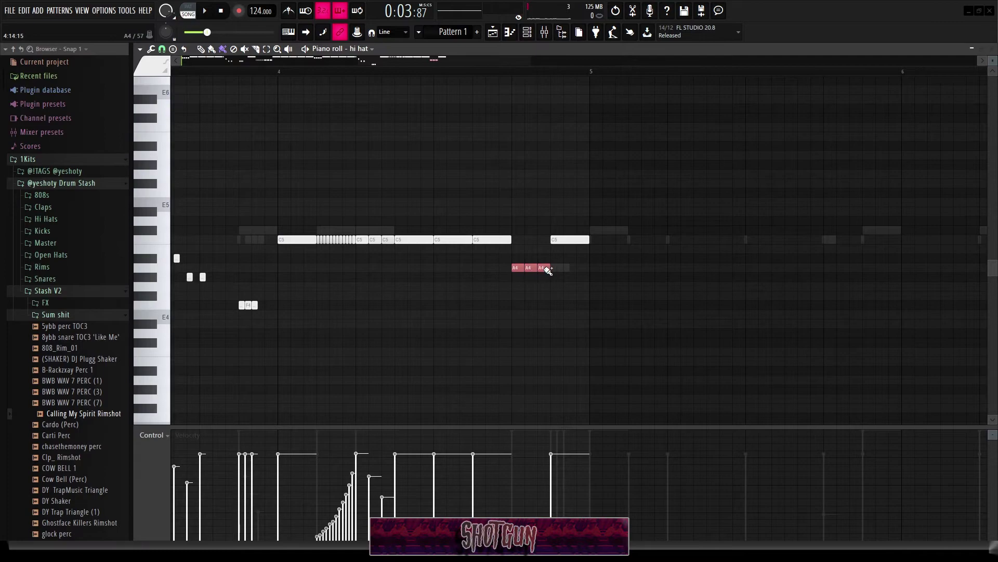
mouse_move(514, 514)
left_mouse_down()
mouse_move(568, 457)
mouse_move(573, 465)
mouse_move(567, 439)
left_mouse_up()
right_click(580, 245)
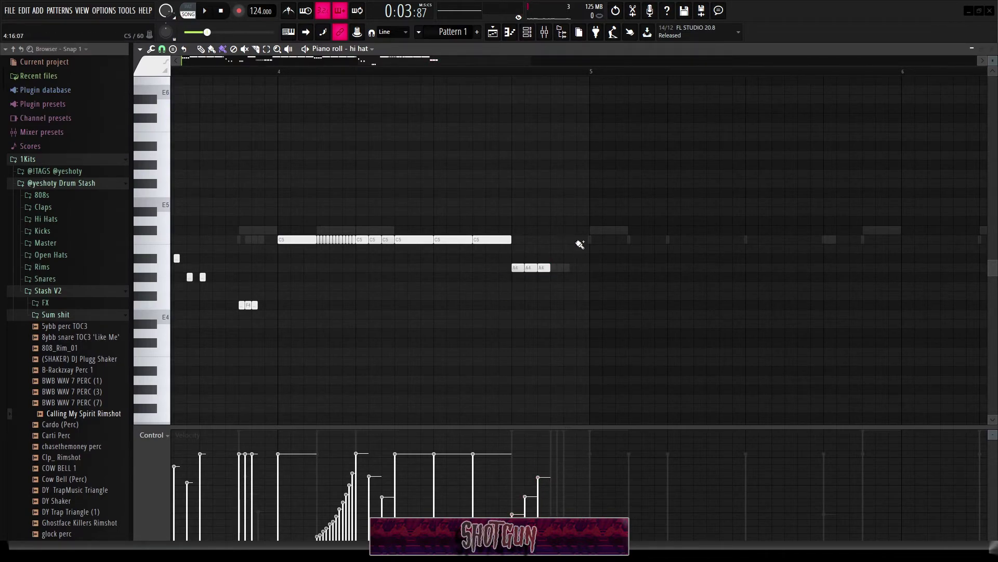
scroll(580, 245, "down", 4)
key("space")
scroll(499, 78, "down", 2)
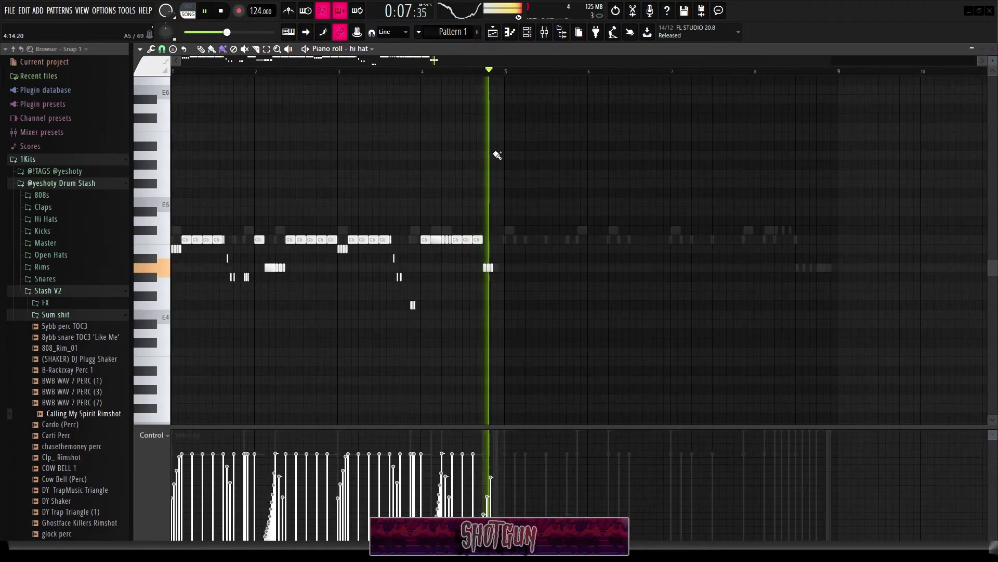
key("space")
Step: Duplicate the hi hats of bars 1 to 4 into bars 5 to 8 and play through the full pattern
key("ctrl+a")
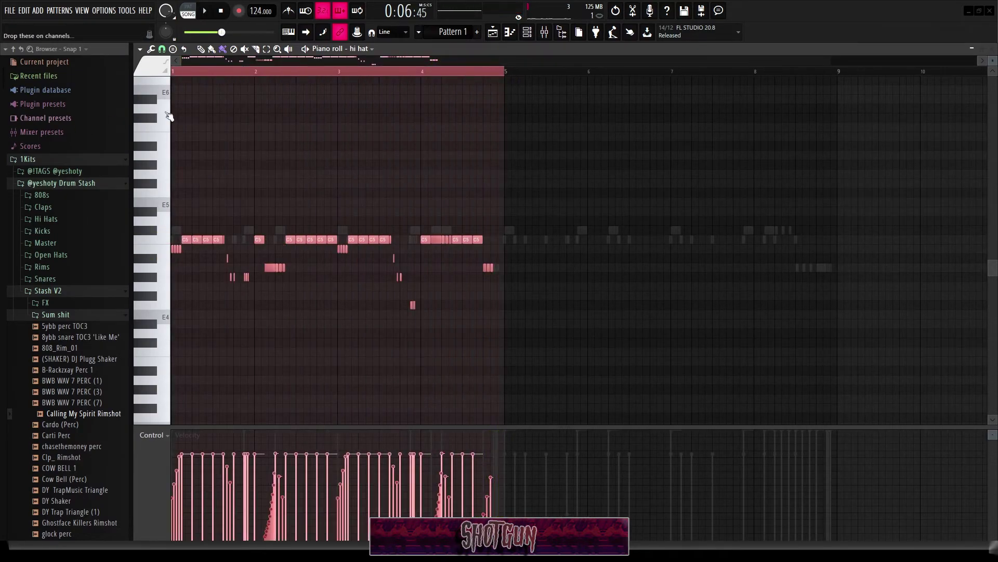
key("ctrl+b")
key("ctrl+d")
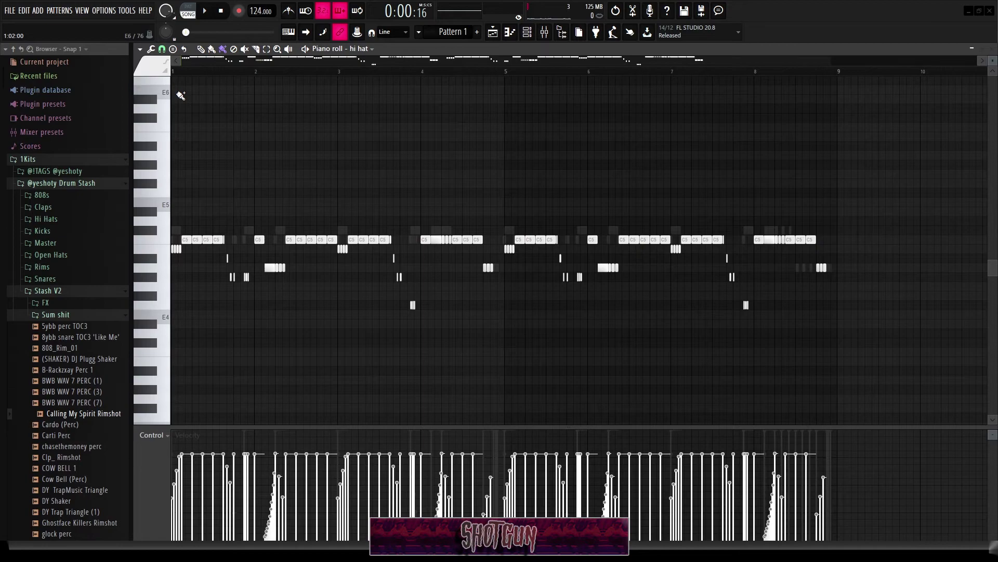
key("space")
key("space")
key("space")
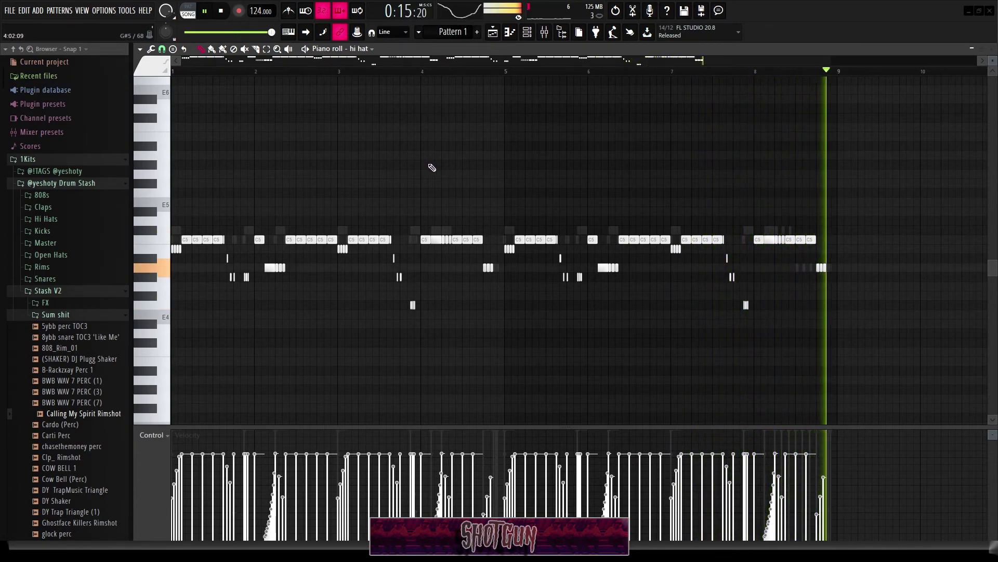
key("space")
key("space")
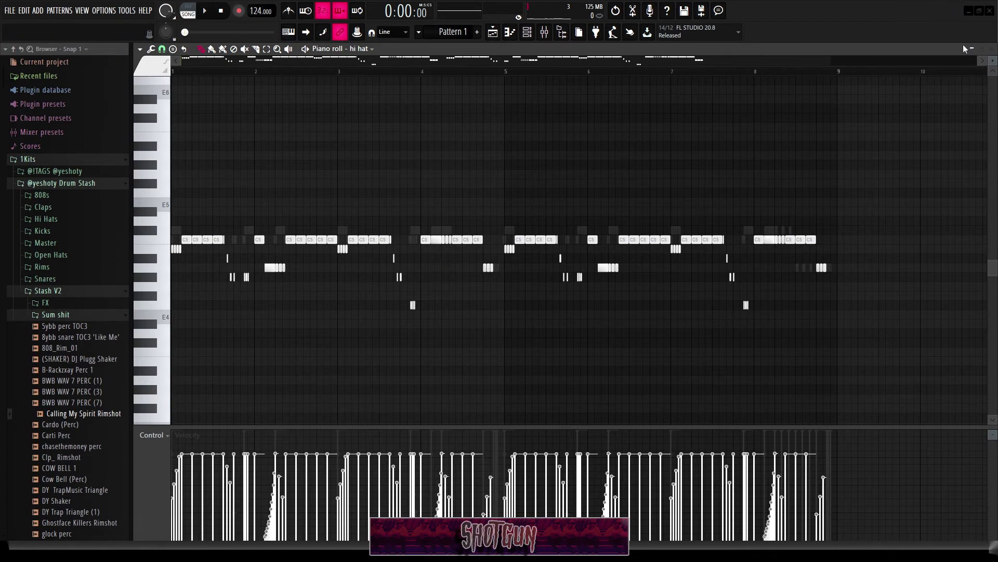
Step: Close the hi hat piano roll and select all drum channels from main clap to perc in the channel rack
left_click(995, 47)
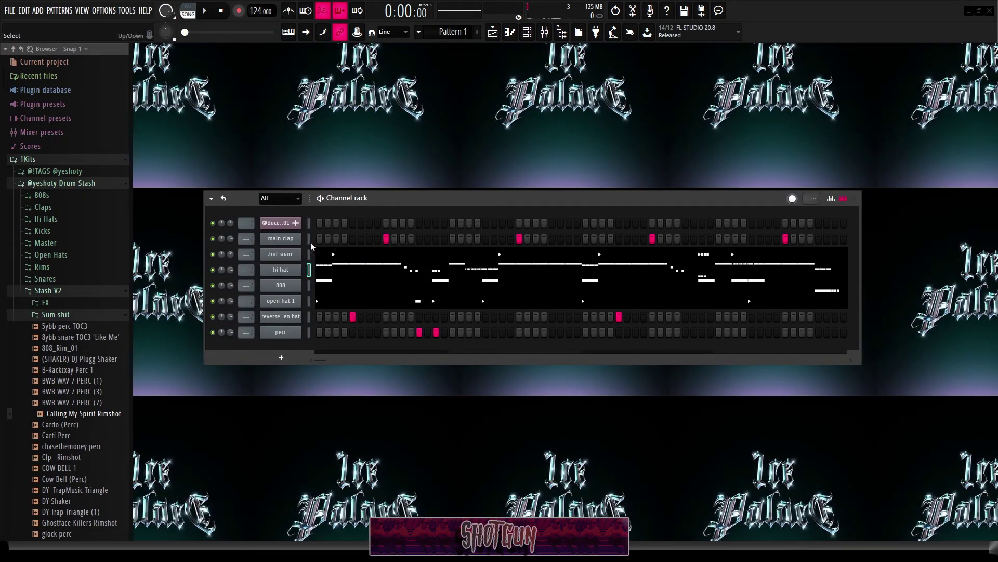
left_click_drag(308, 242, 311, 309)
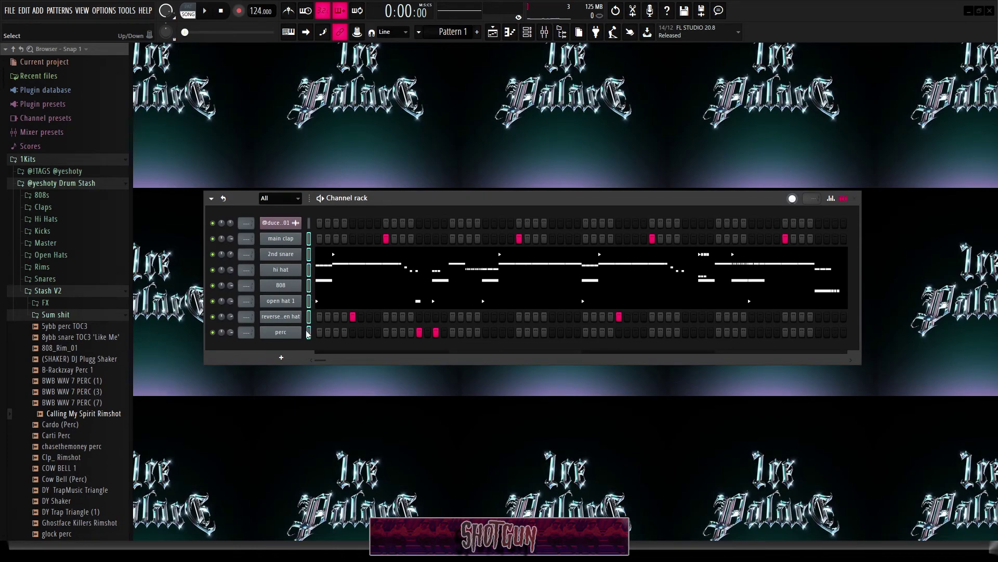
left_click_drag(383, 208, 386, 204)
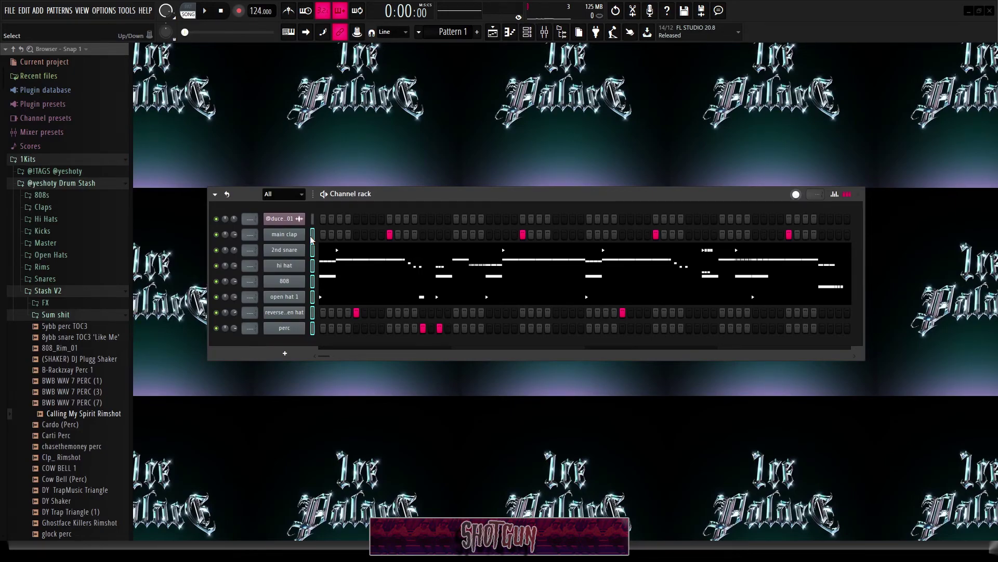
left_click_drag(389, 194, 384, 194)
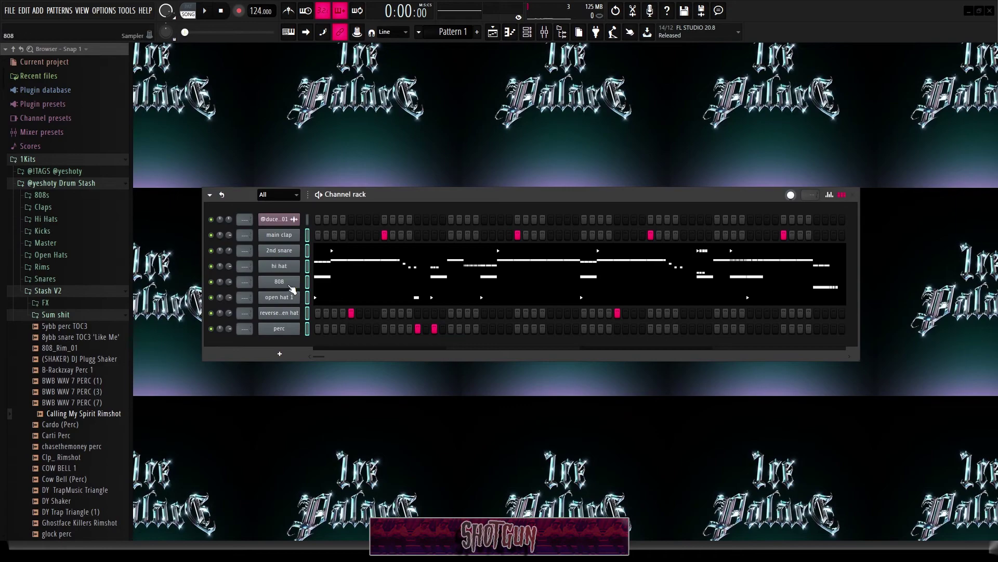